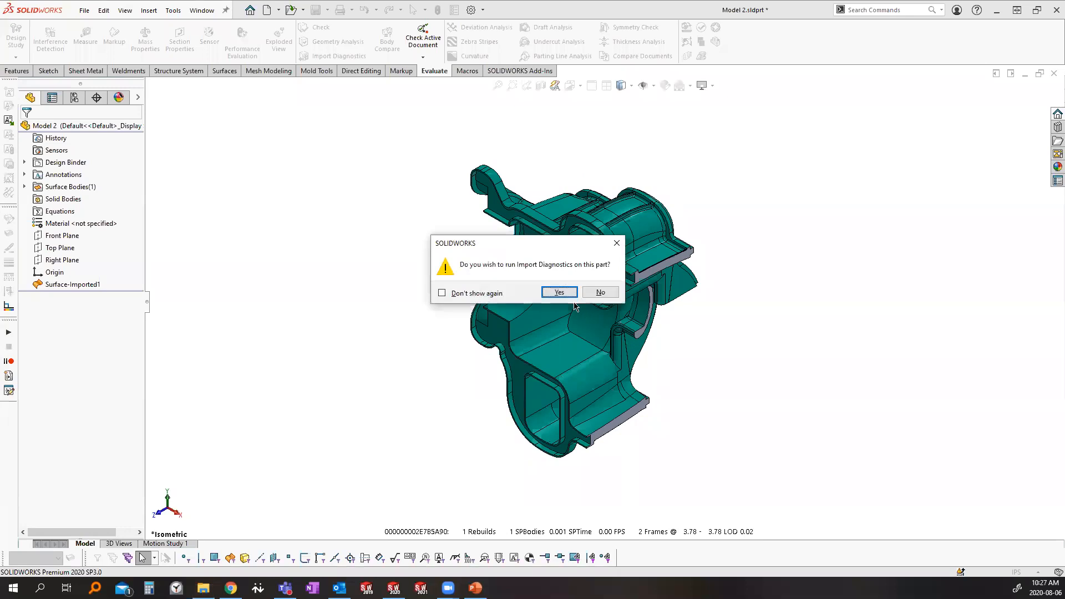
# Step: Run Import Diagnostics on the imported part and examine the gap between faces on the arch
pyautogui.click(559, 292)
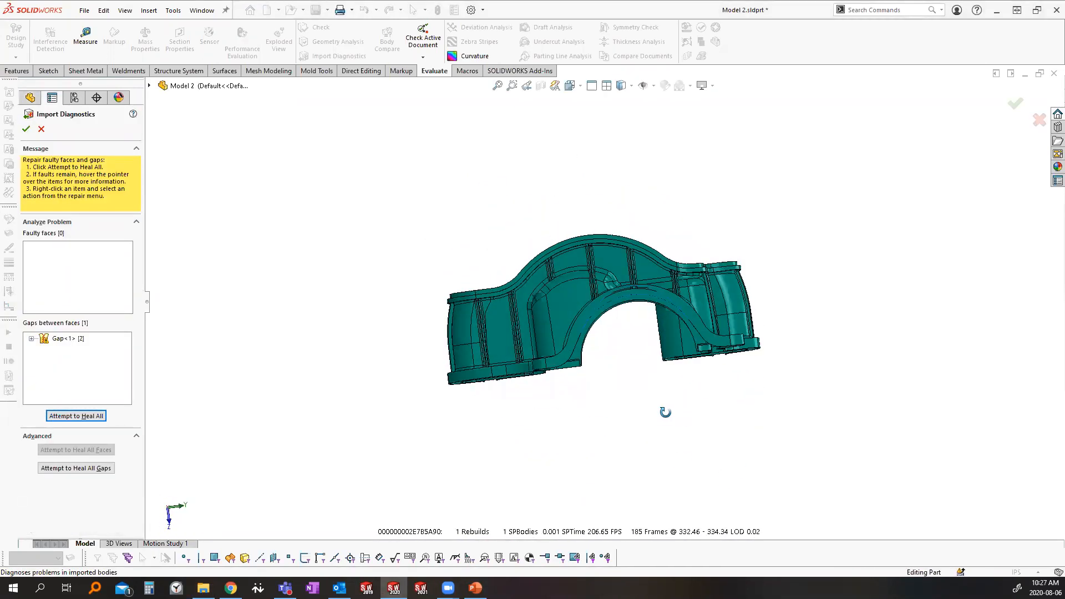
pyautogui.click(61, 338)
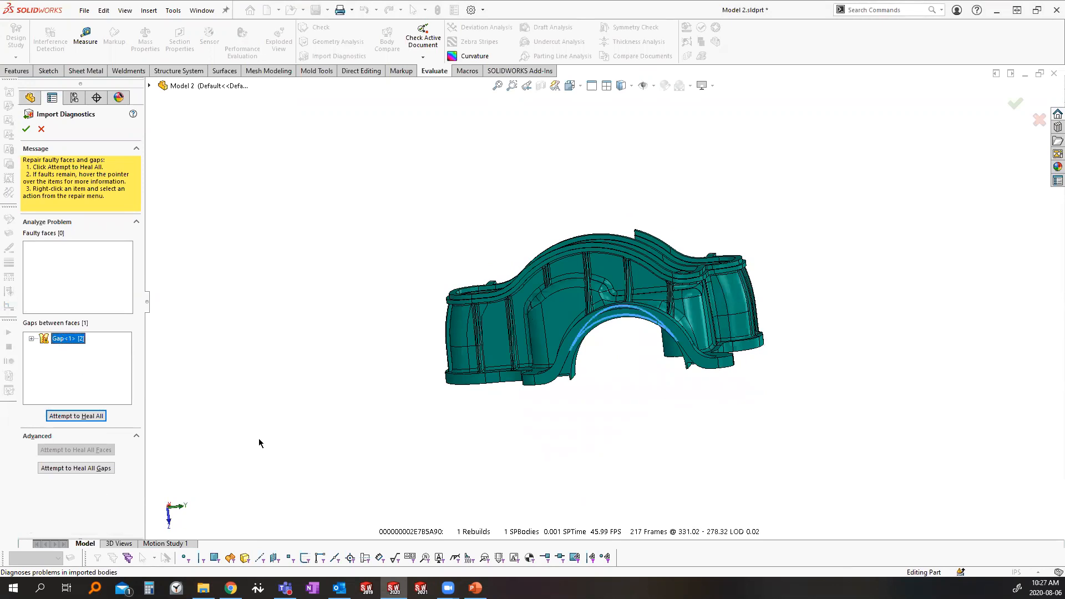
pyautogui.scroll(-8, 611, 330)
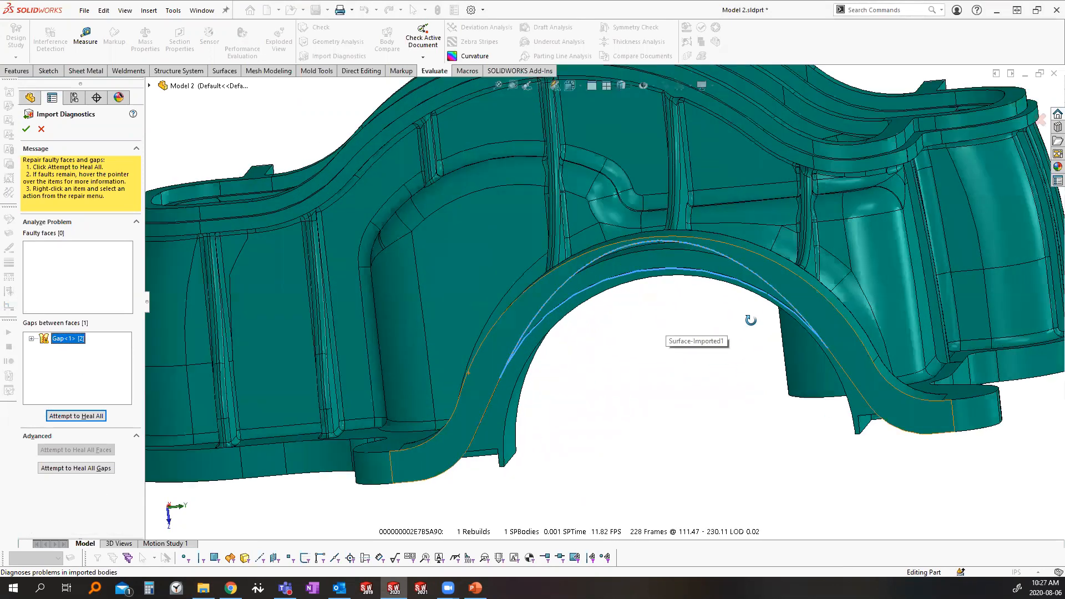
pyautogui.moveTo(715, 379); pyautogui.dragTo(662, 511, button='middle')
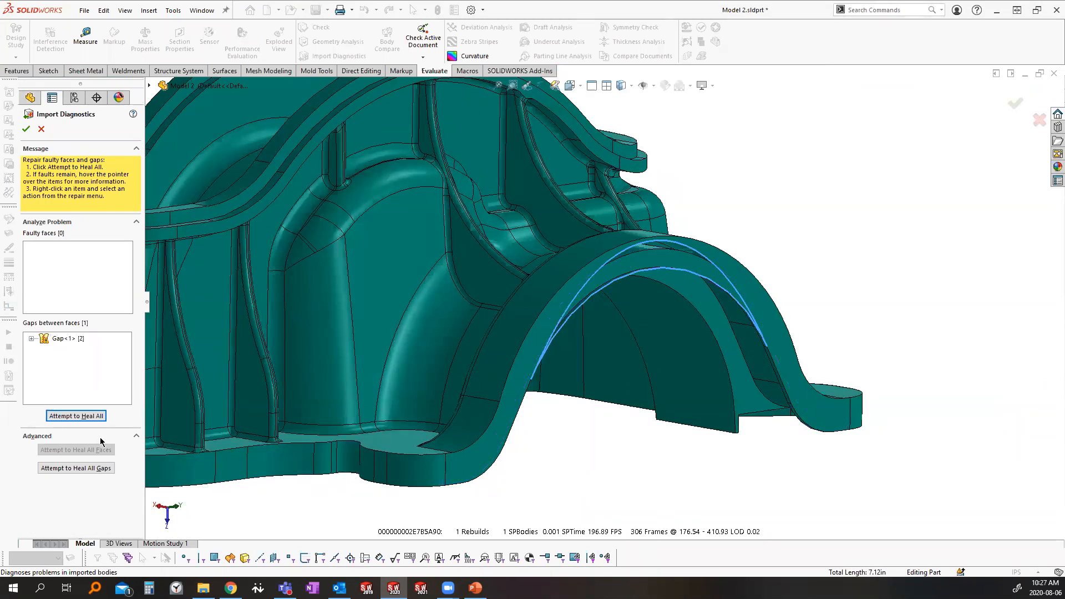
# Step: Heal all gaps and faulty faces found on the arch and accept the repaired import
pyautogui.click(69, 416)
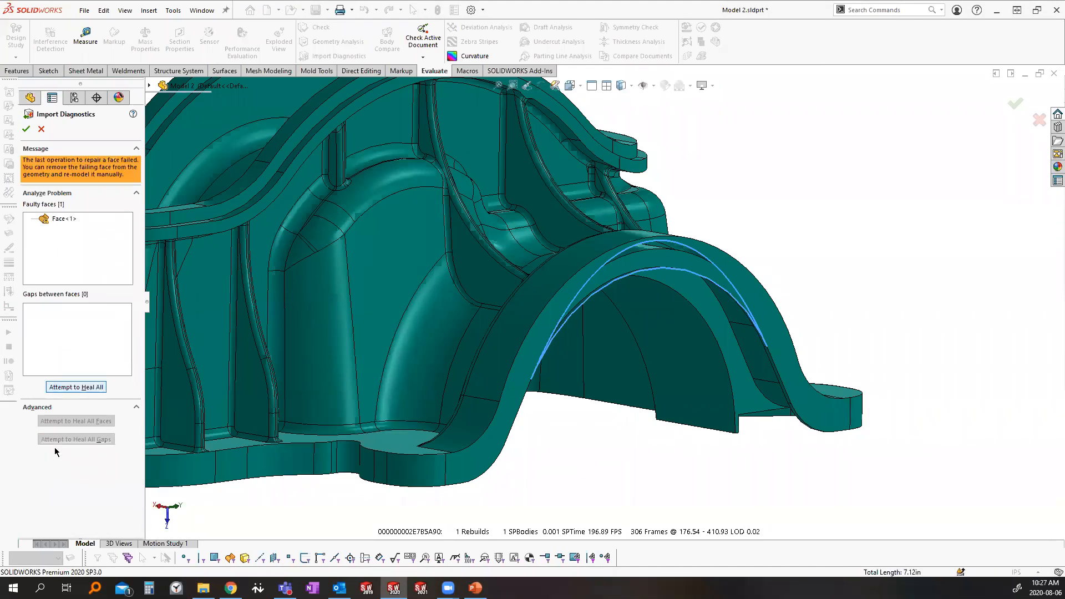
pyautogui.click(57, 218)
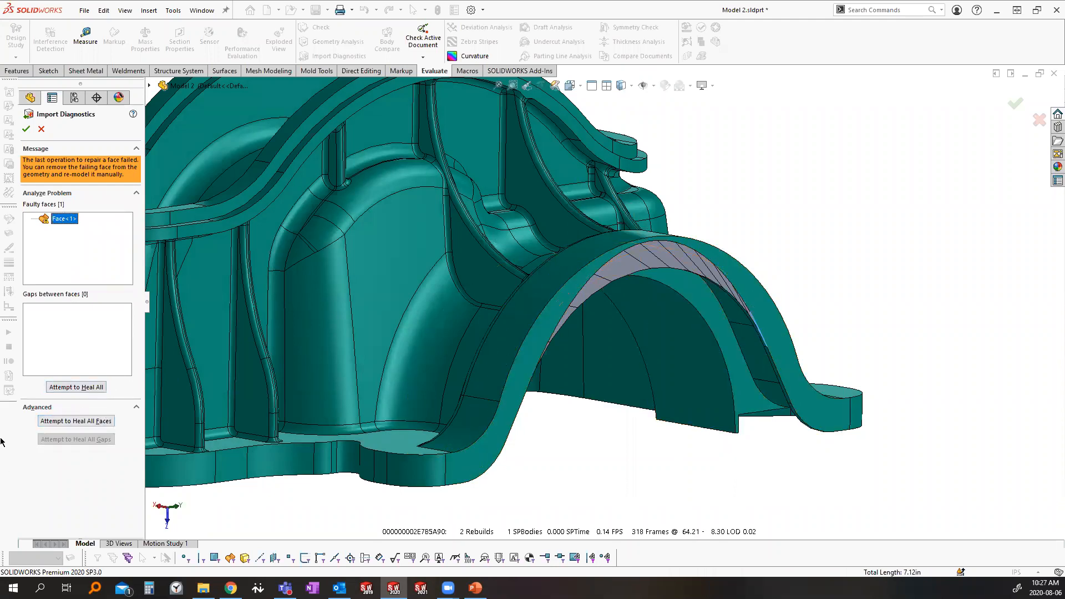
pyautogui.click(74, 389)
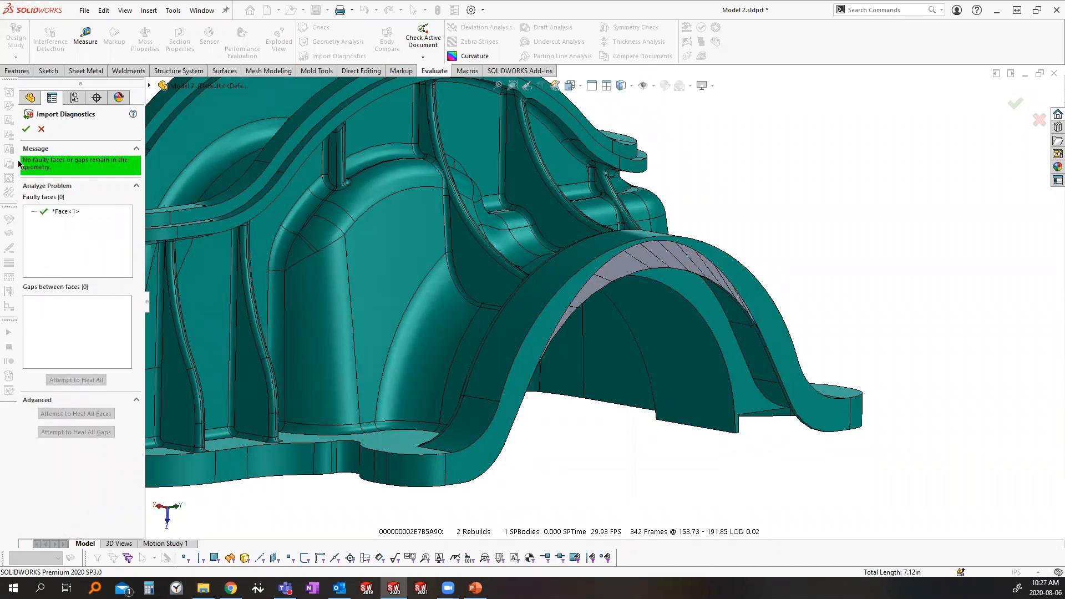
pyautogui.click(25, 130)
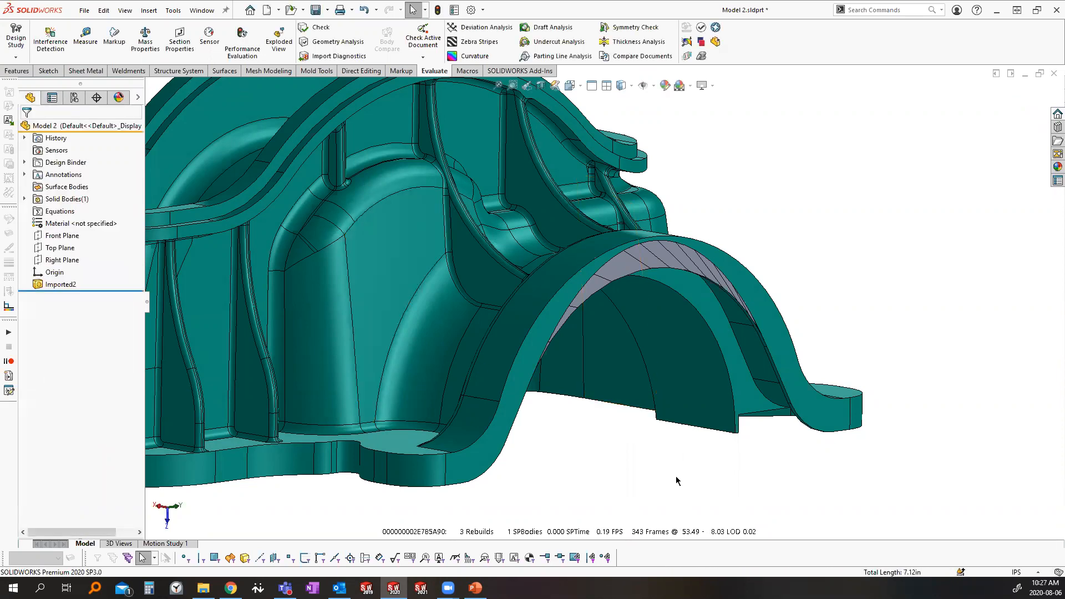
pyautogui.scroll(5, 558, 364)
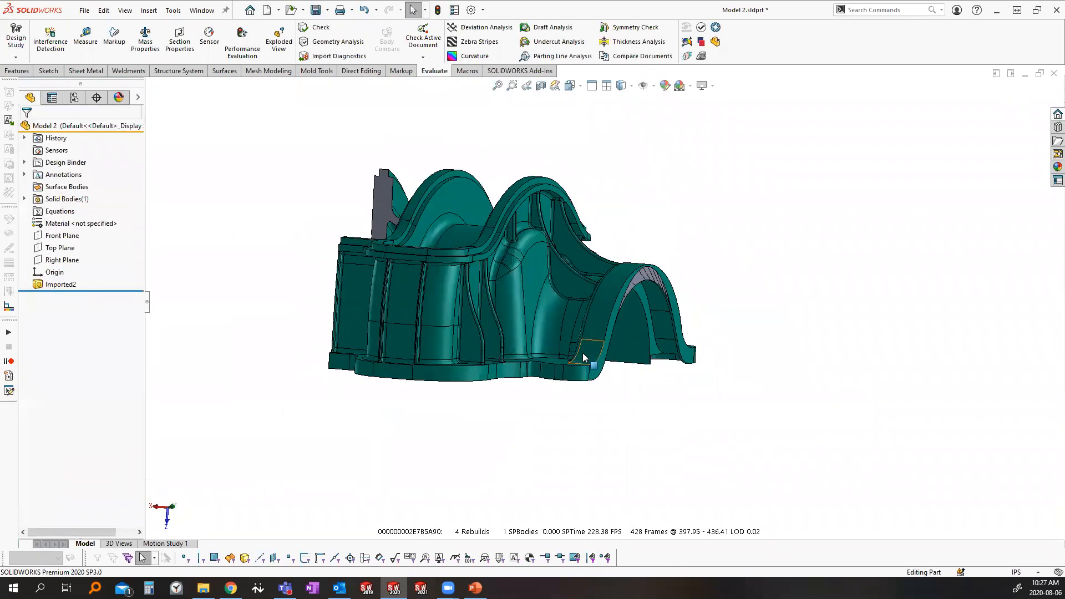
pyautogui.click(54, 259)
pyautogui.click(45, 249)
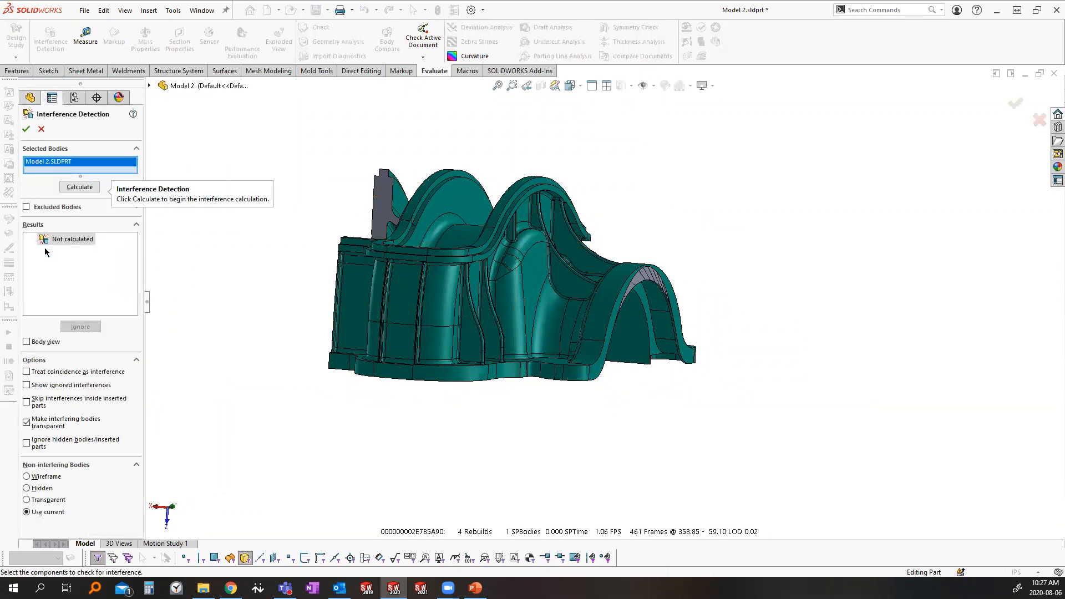
pyautogui.click(41, 130)
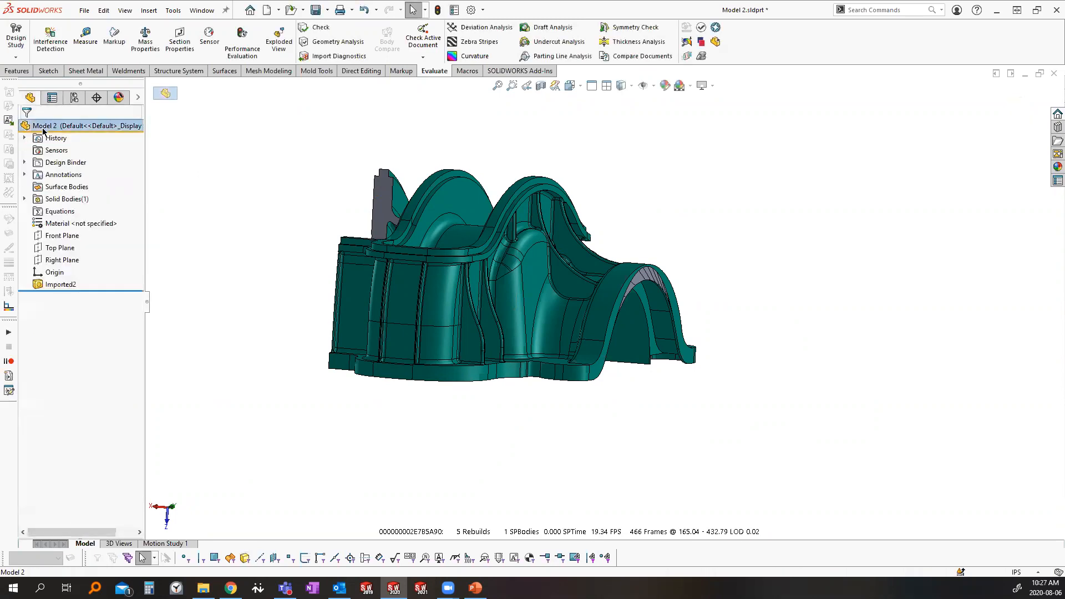
# Step: Create a reference plane parallel to the Right Plane with a flipped offset of about 17.24 in, beyond the arch end
pyautogui.click(60, 248)
pyautogui.click(58, 235)
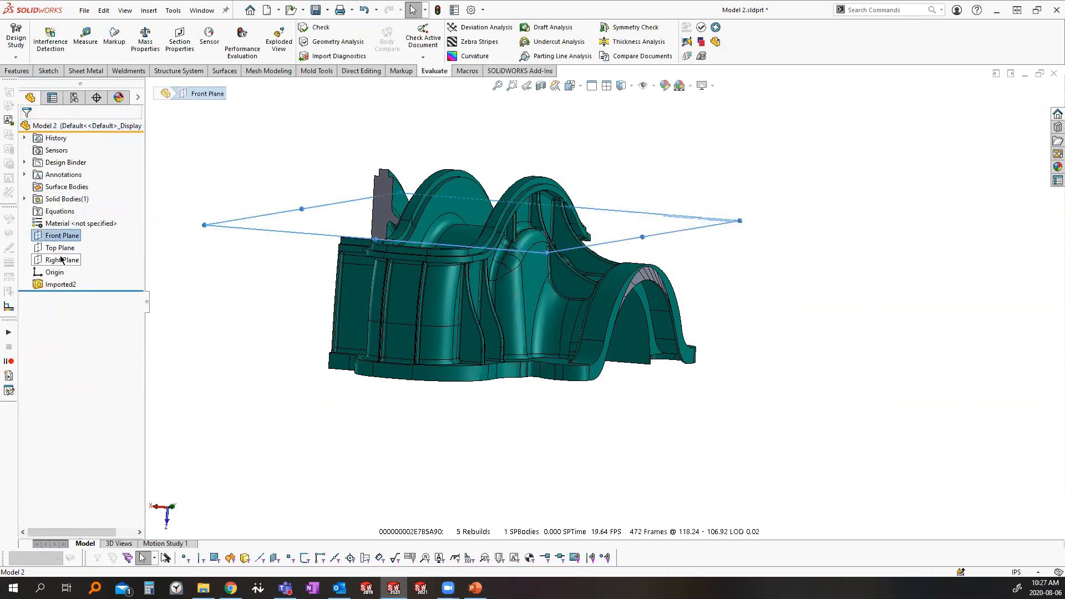
pyautogui.click(60, 260)
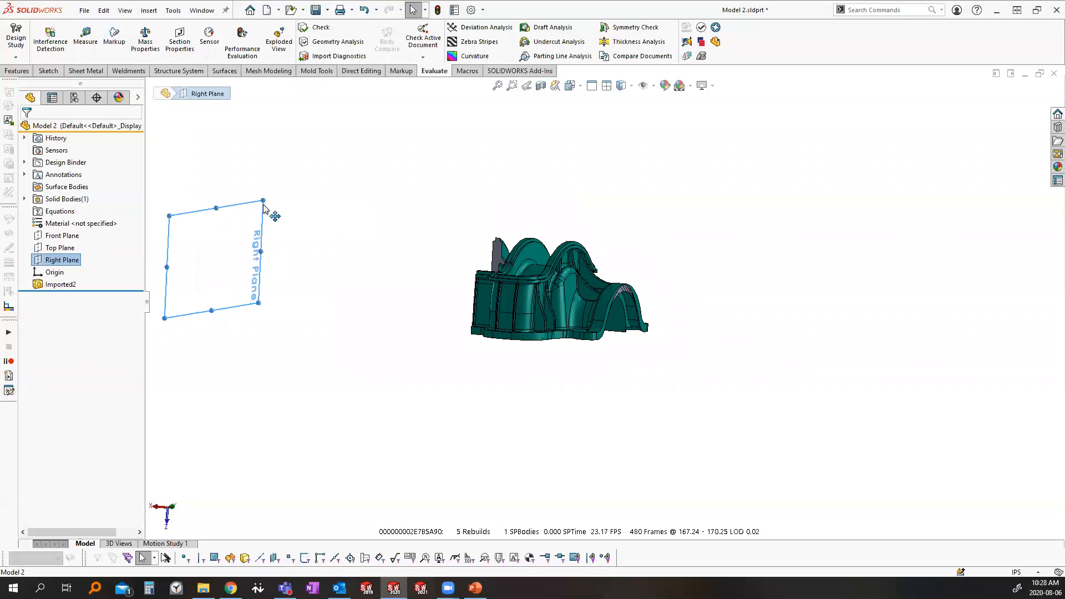
pyautogui.keyDown('ctrl'); pyautogui.moveTo(399, 232); pyautogui.dragTo(695, 282); pyautogui.keyUp('ctrl')
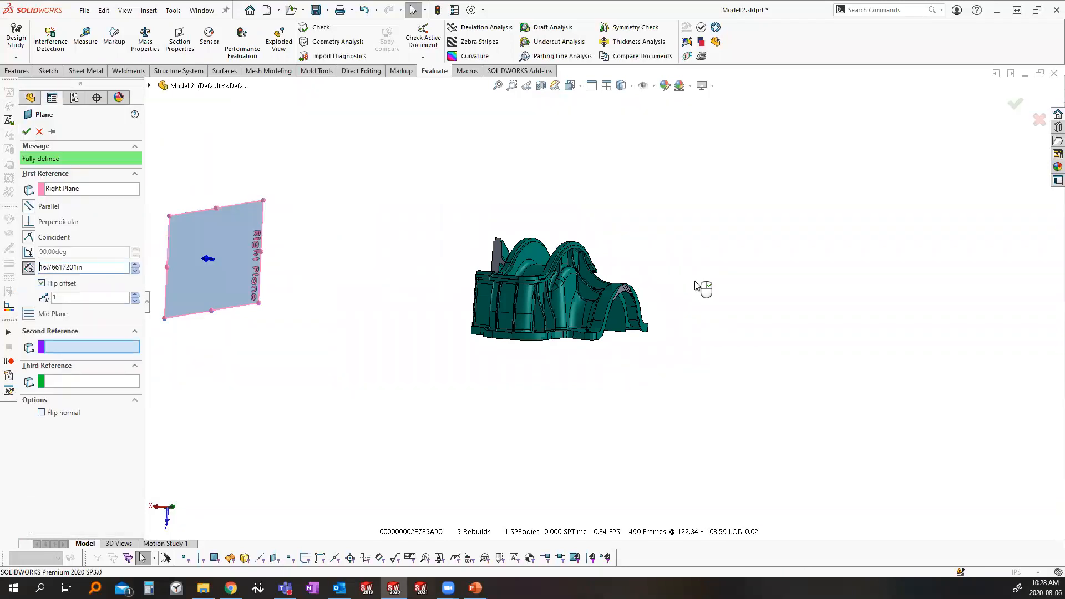
pyautogui.click(27, 131)
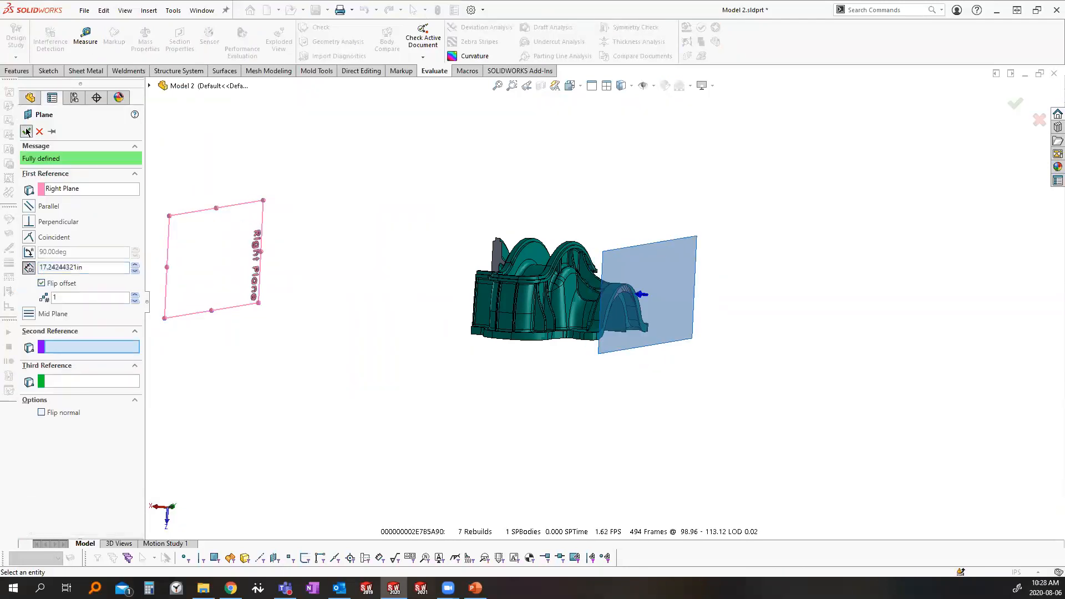
# Step: Sketch on the new offset plane and convert the arch's end face and the adjoining healed faces into sketch entities
pyautogui.rightClick(653, 252)
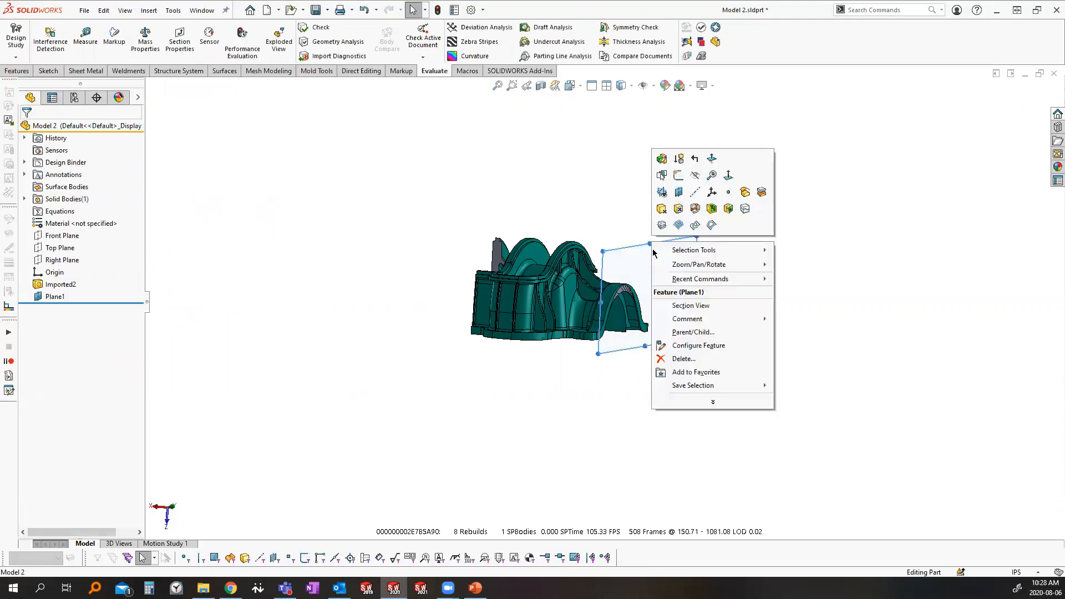
pyautogui.click(677, 175)
pyautogui.moveTo(732, 387); pyautogui.dragTo(512, 210, button='middle')
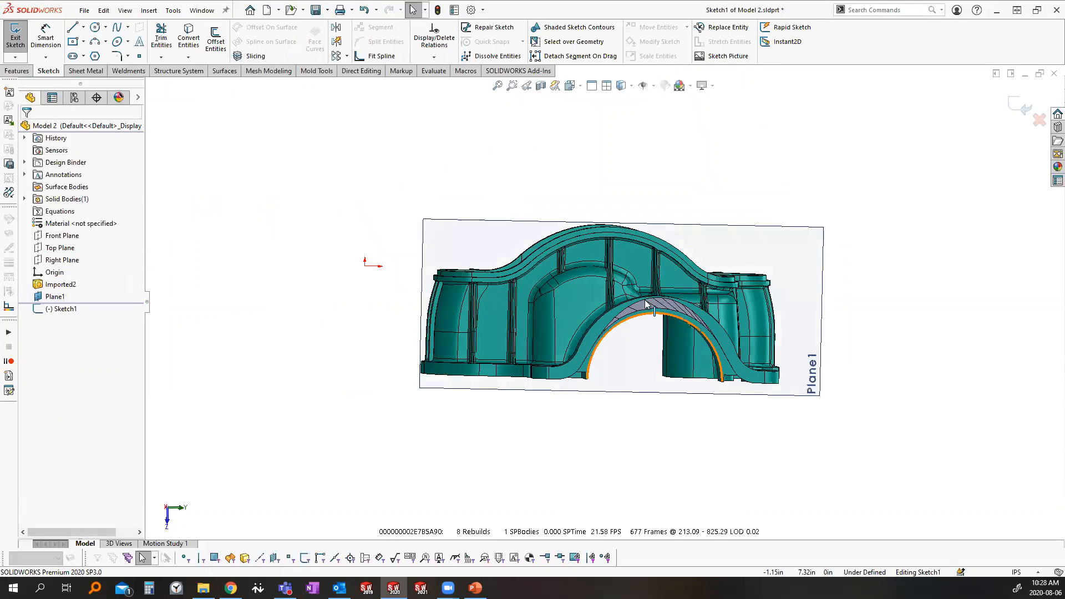
pyautogui.scroll(-5, 545, 350)
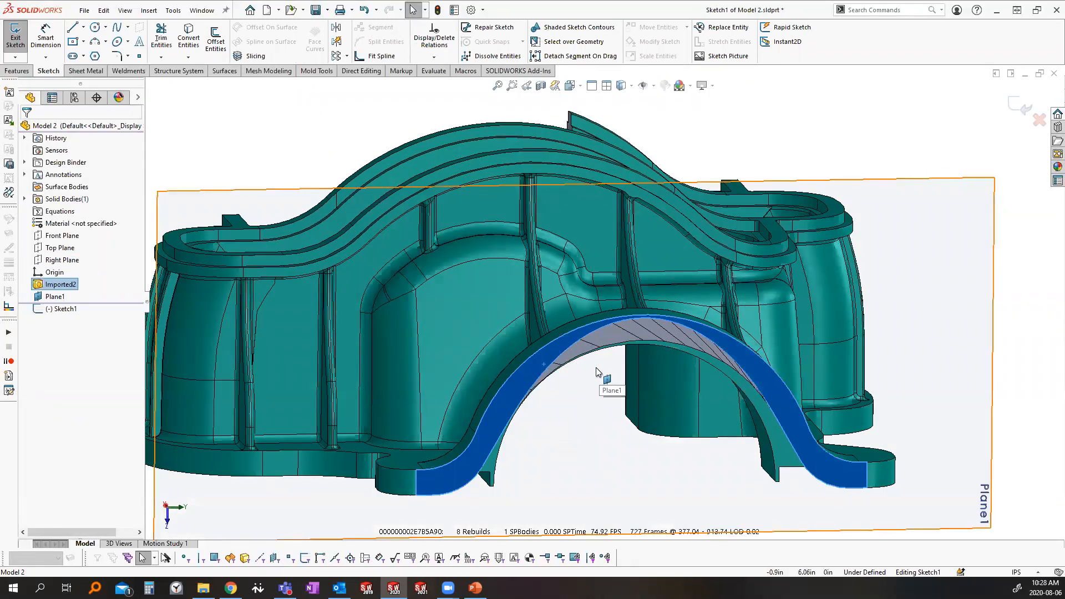
pyautogui.scroll(-3, 597, 372)
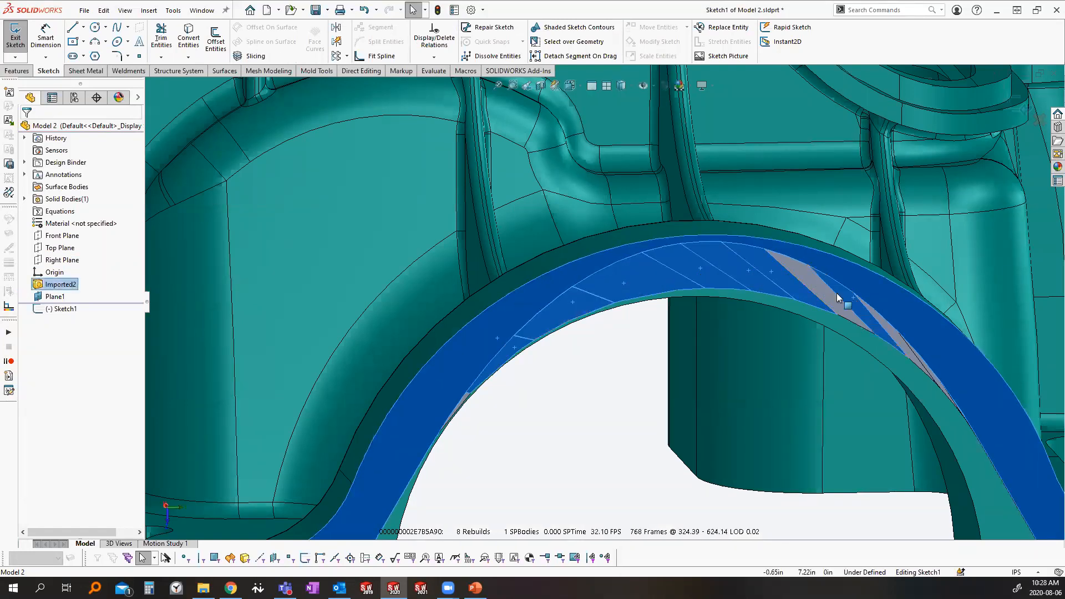
pyautogui.scroll(-5, 929, 383)
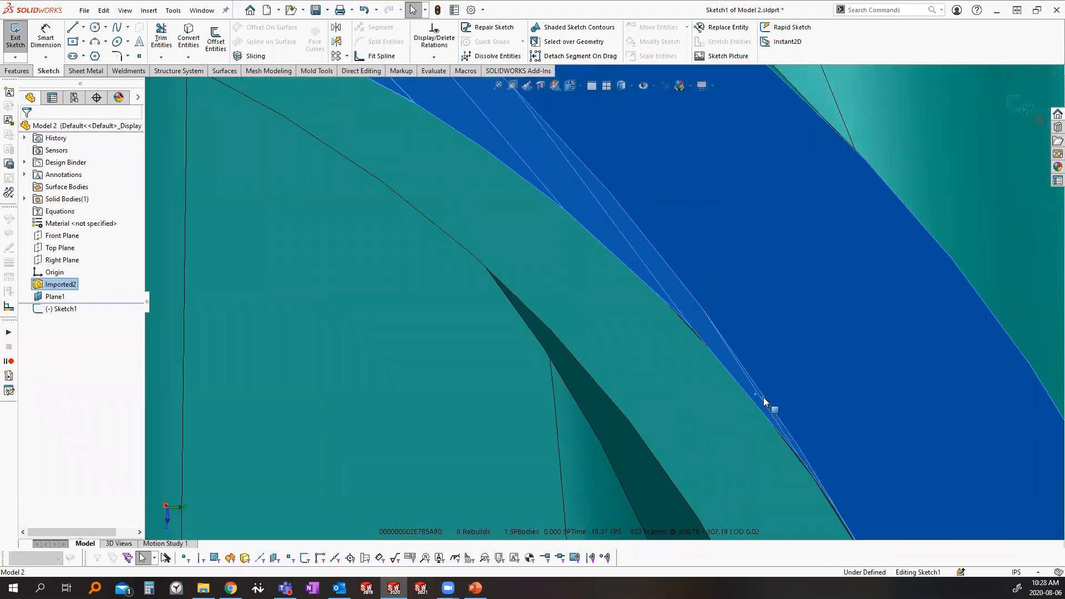
pyautogui.scroll(8, 472, 252)
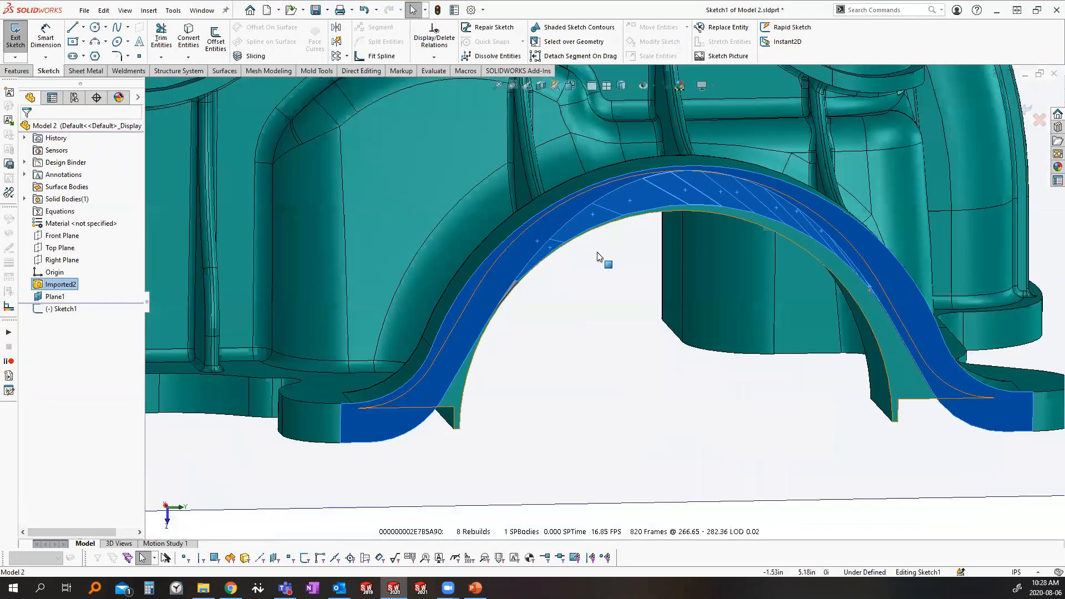
pyautogui.scroll(-4, 451, 327)
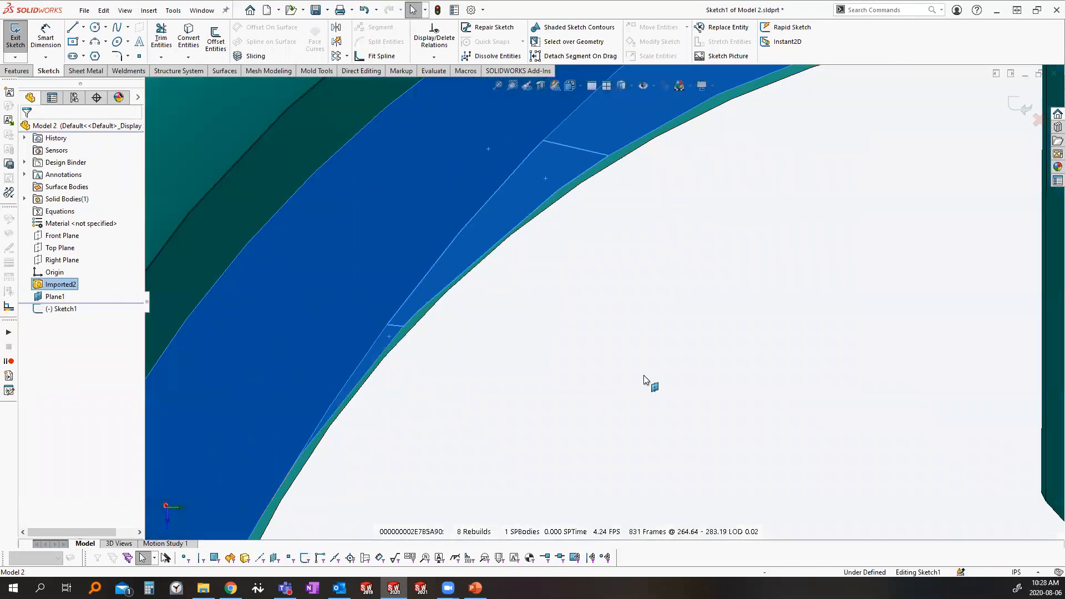
pyautogui.scroll(8, 643, 375)
pyautogui.click(188, 37)
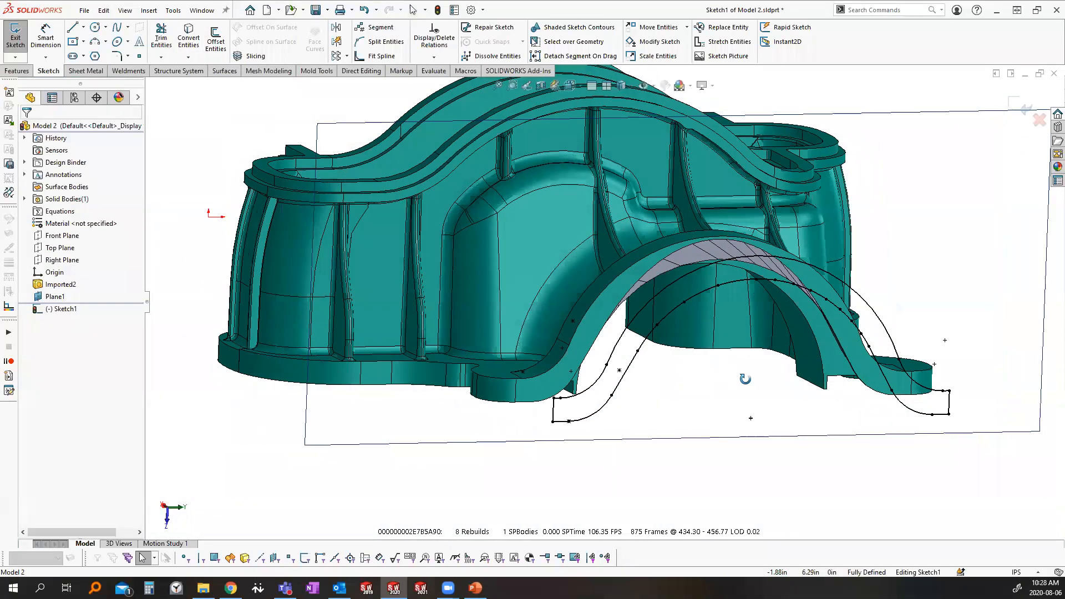
pyautogui.moveTo(707, 366)
pyautogui.mouseDown(button='middle')
pyautogui.moveTo(737, 374)
pyautogui.moveTo(642, 377)
pyautogui.mouseUp(button='middle')
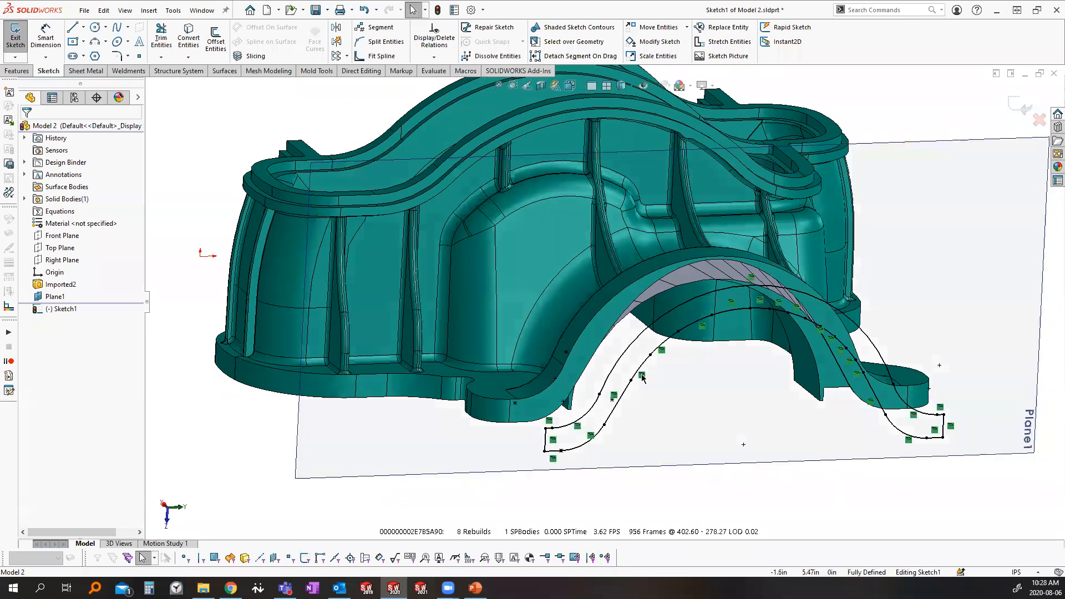
pyautogui.click(640, 374)
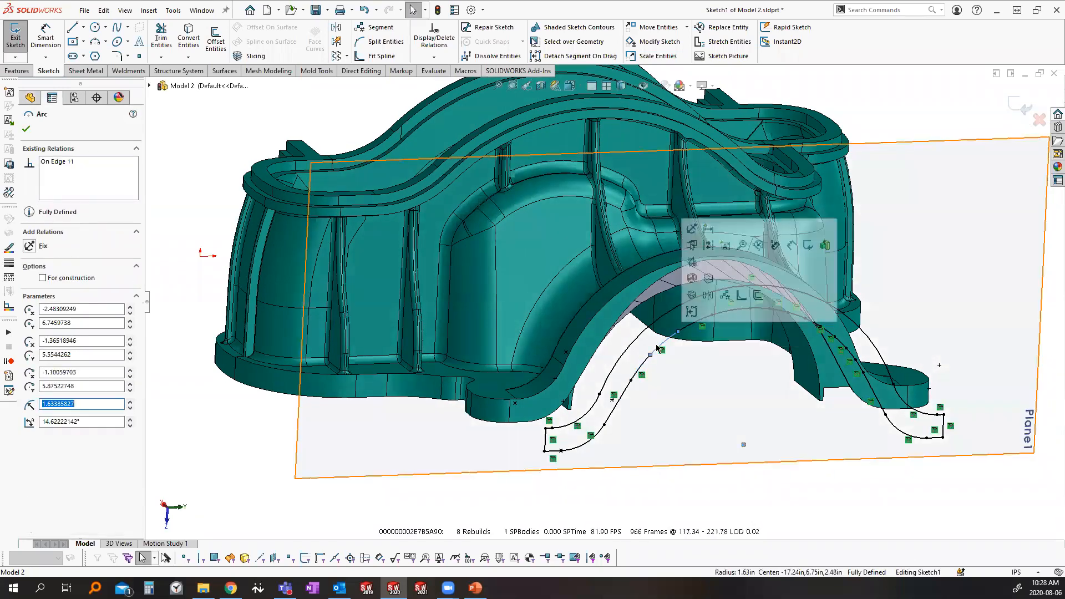
pyautogui.click(735, 398)
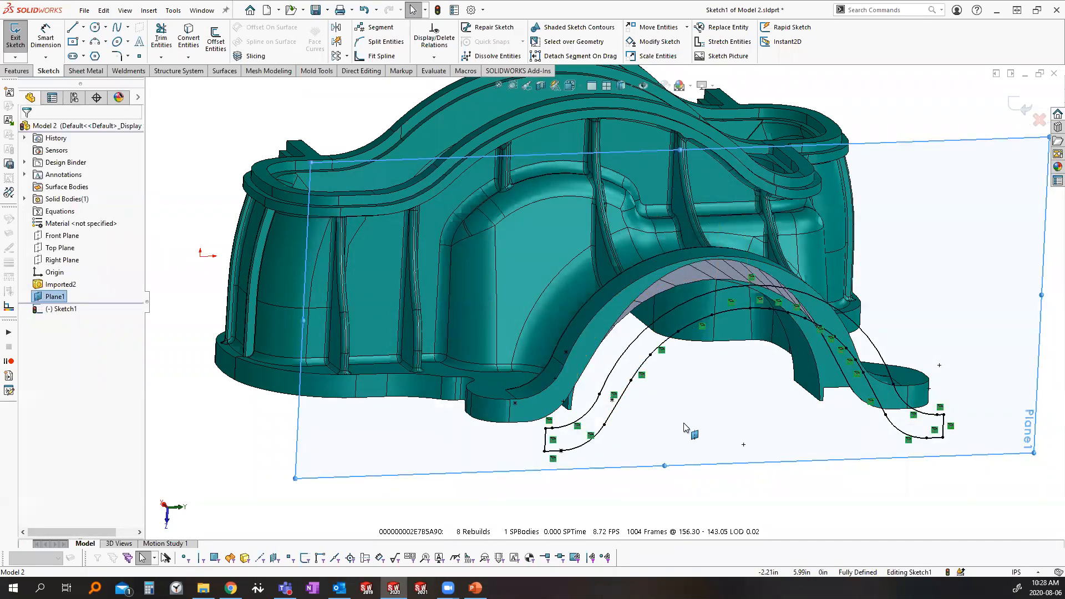
# Step: Extrude the arch profile with the Up To Body end condition to the imported body, with Merge result turned off
pyautogui.click(17, 71)
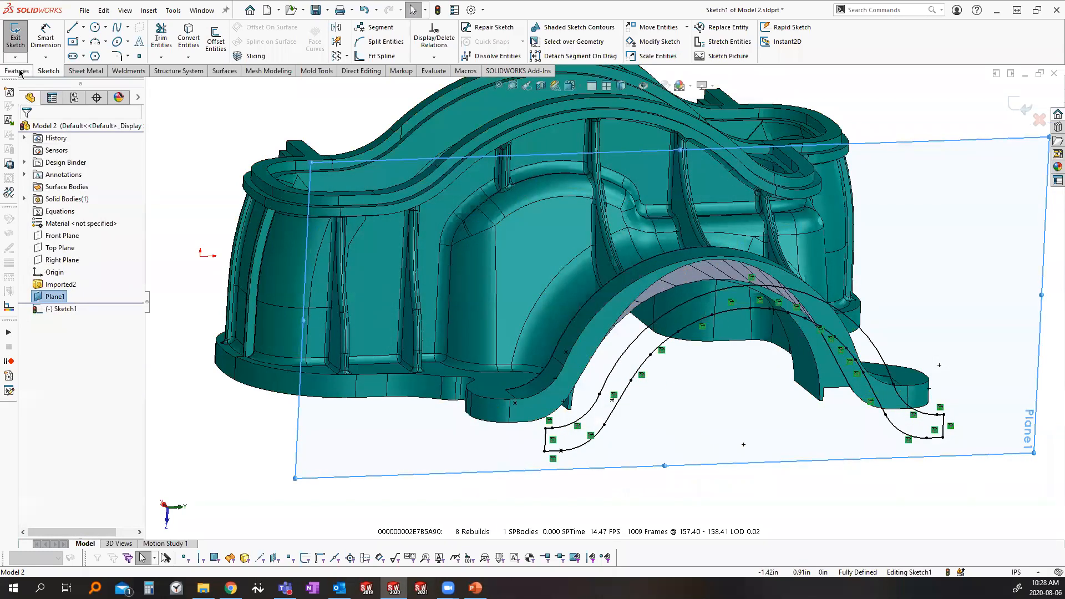
pyautogui.click(20, 40)
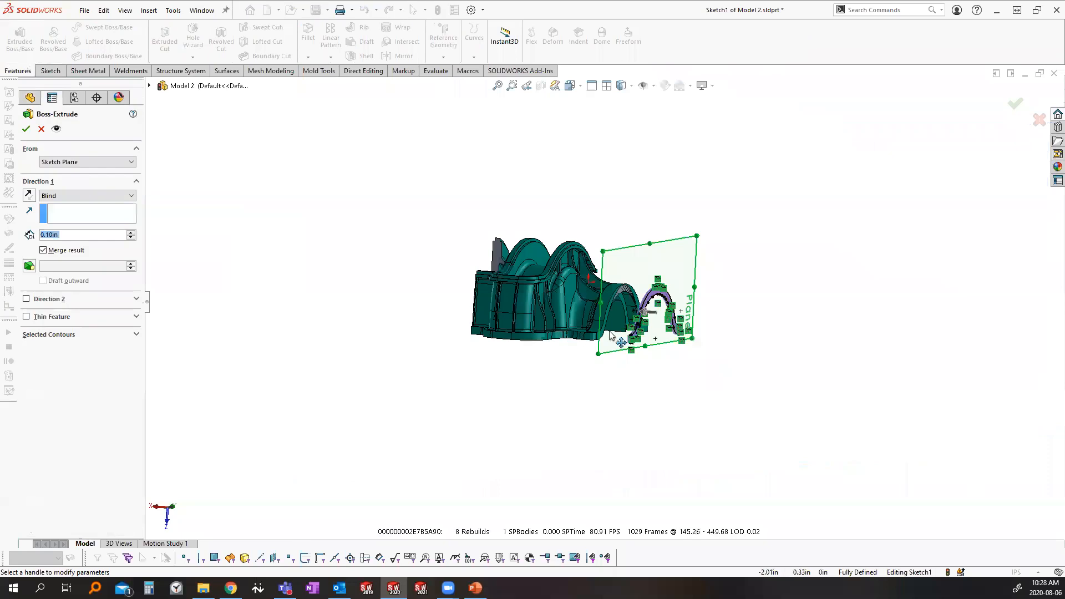
pyautogui.click(61, 196)
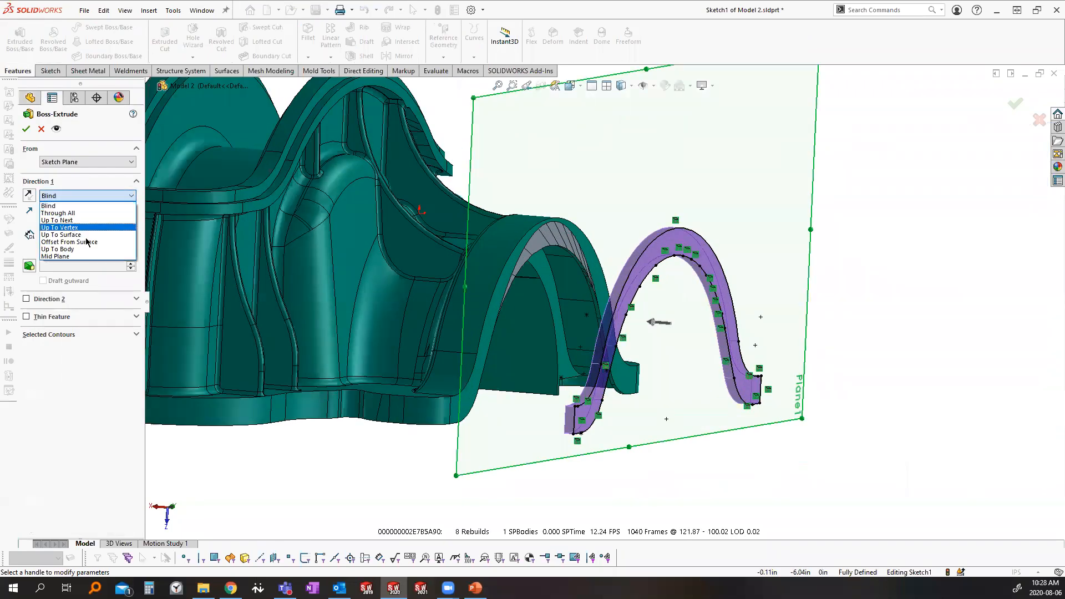
pyautogui.click(80, 234)
pyautogui.click(77, 196)
pyautogui.click(72, 246)
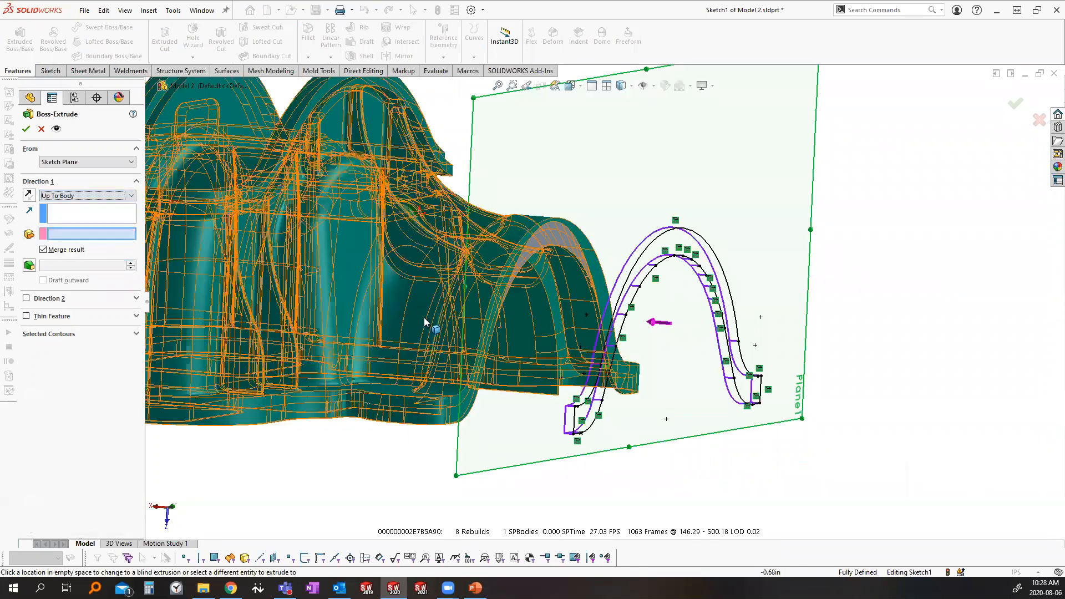
pyautogui.click(372, 345)
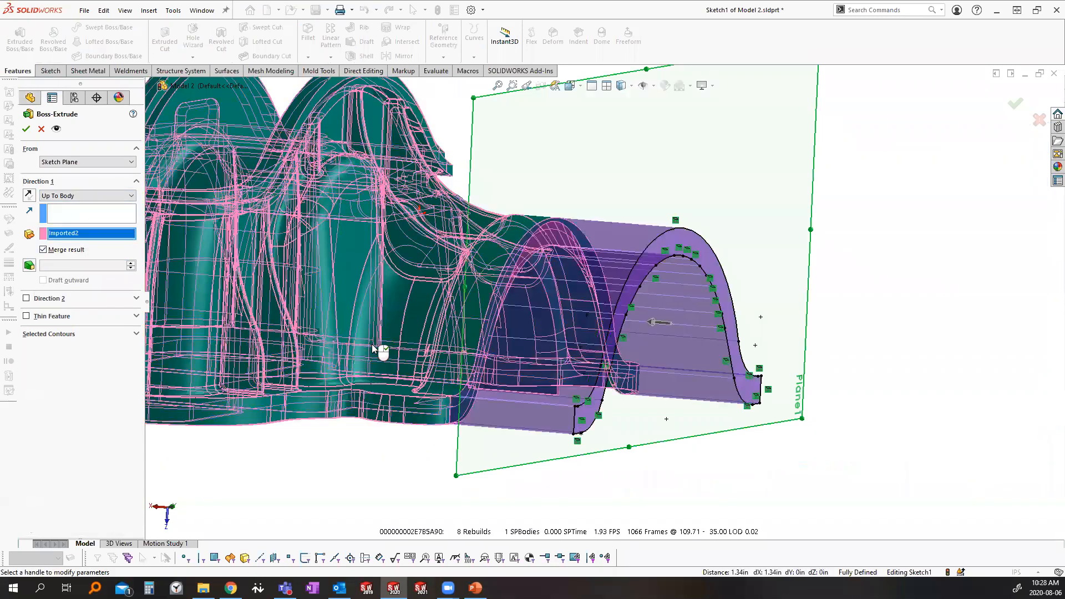
pyautogui.click(43, 249)
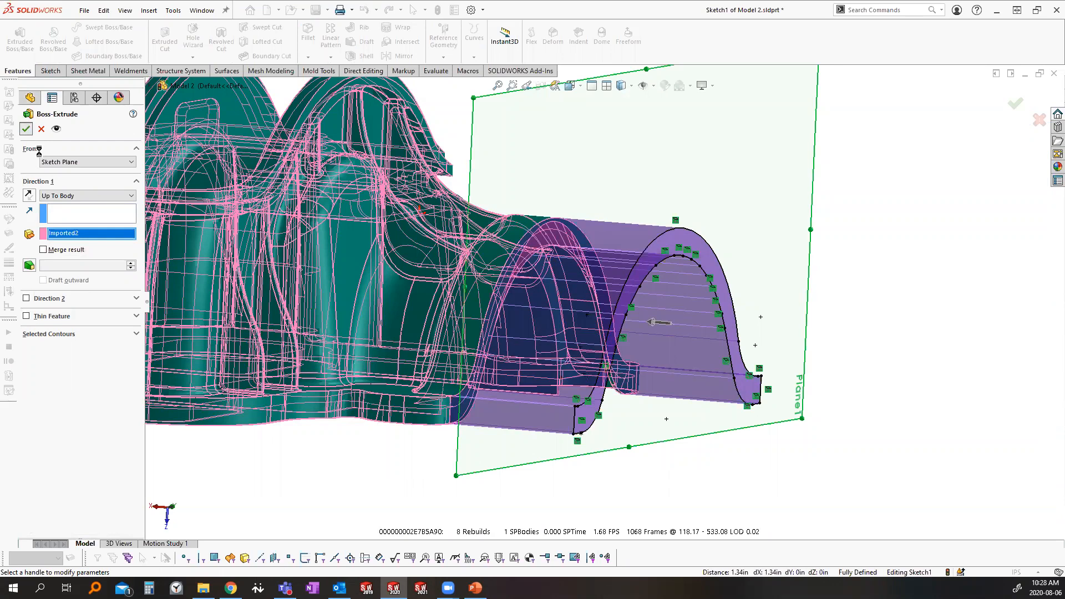
pyautogui.click(25, 128)
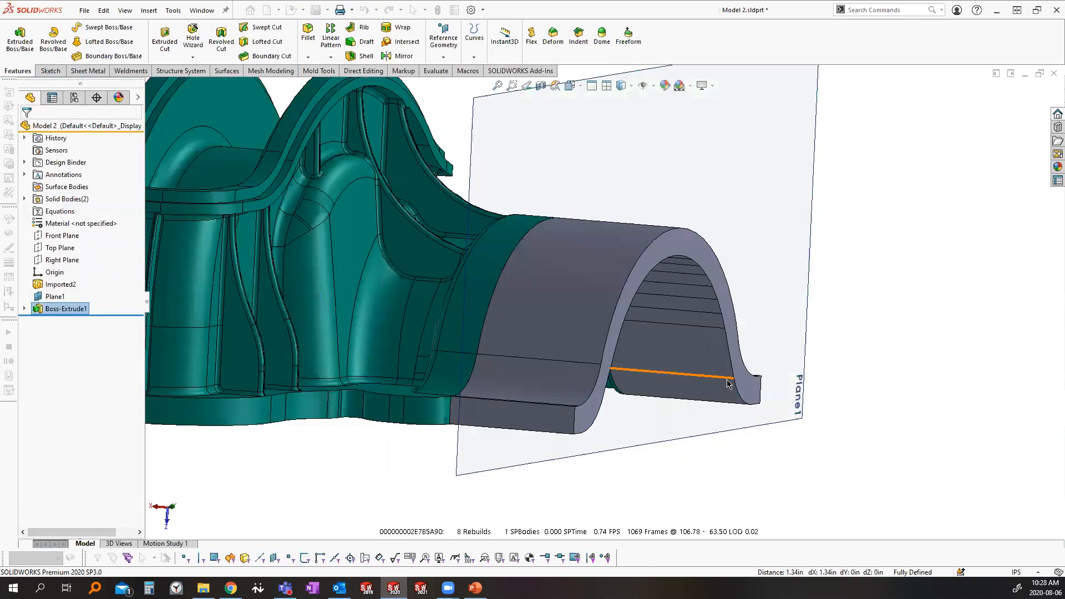
# Step: Isolate the extruded arch body, examine its contact side from several angles, and exit isolation
pyautogui.click(608, 270)
pyautogui.press('i')
pyautogui.moveTo(615, 283)
pyautogui.mouseDown(button='middle')
pyautogui.moveTo(741, 266)
pyautogui.moveTo(784, 281)
pyautogui.mouseUp(button='middle')
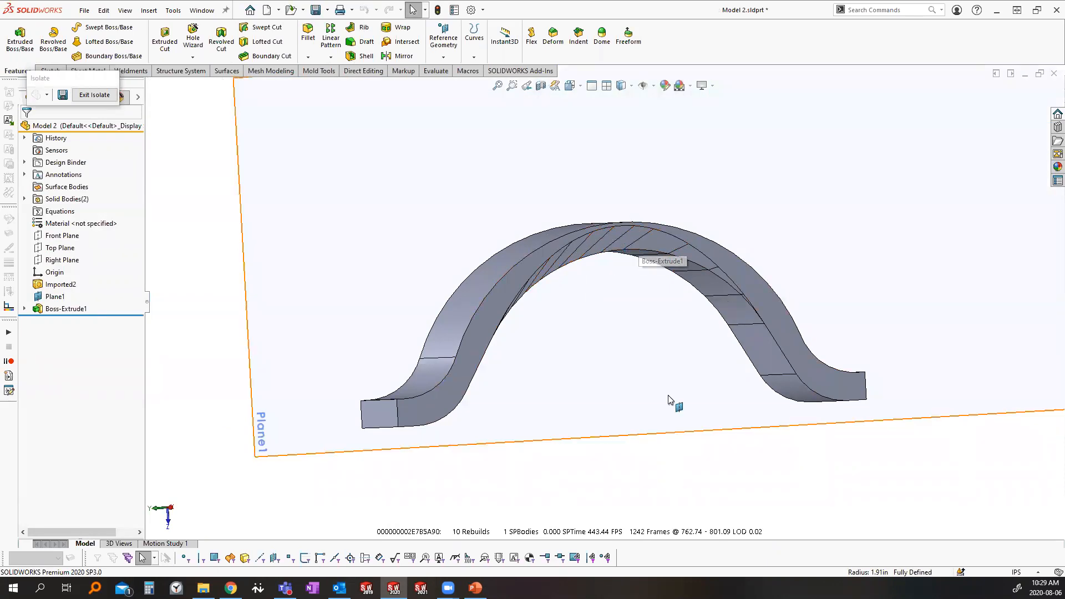
pyautogui.moveTo(674, 395); pyautogui.dragTo(421, 355, button='middle')
pyautogui.press('Escape')
pyautogui.scroll(4, 644, 376)
# Step: Delete the offset reference plane together with the arch extrusion that depends on it
pyautogui.click(40, 297)
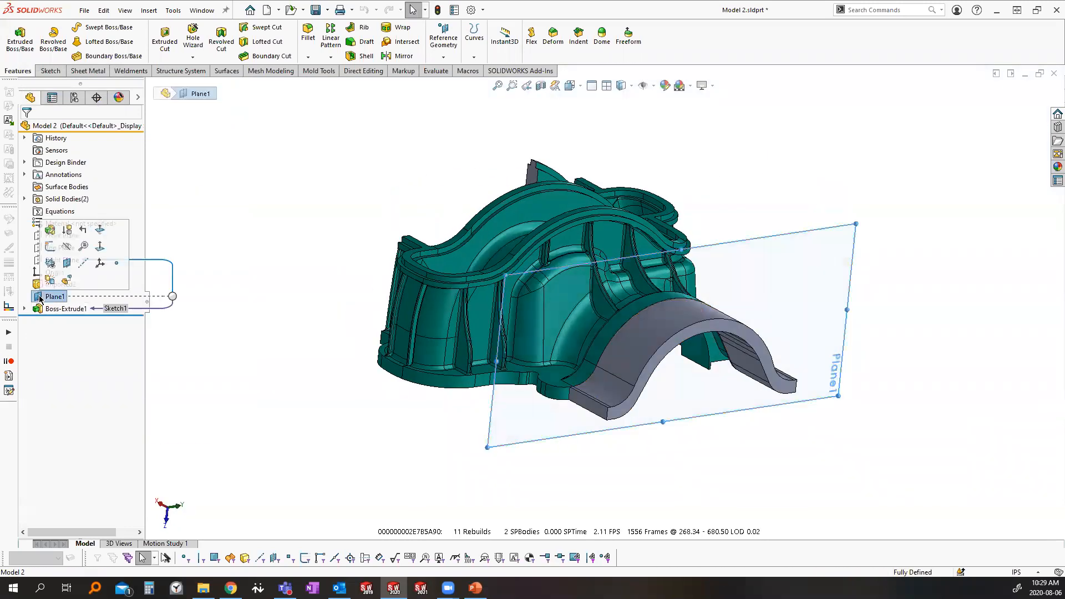
pyautogui.press('Delete')
pyautogui.press('Return')
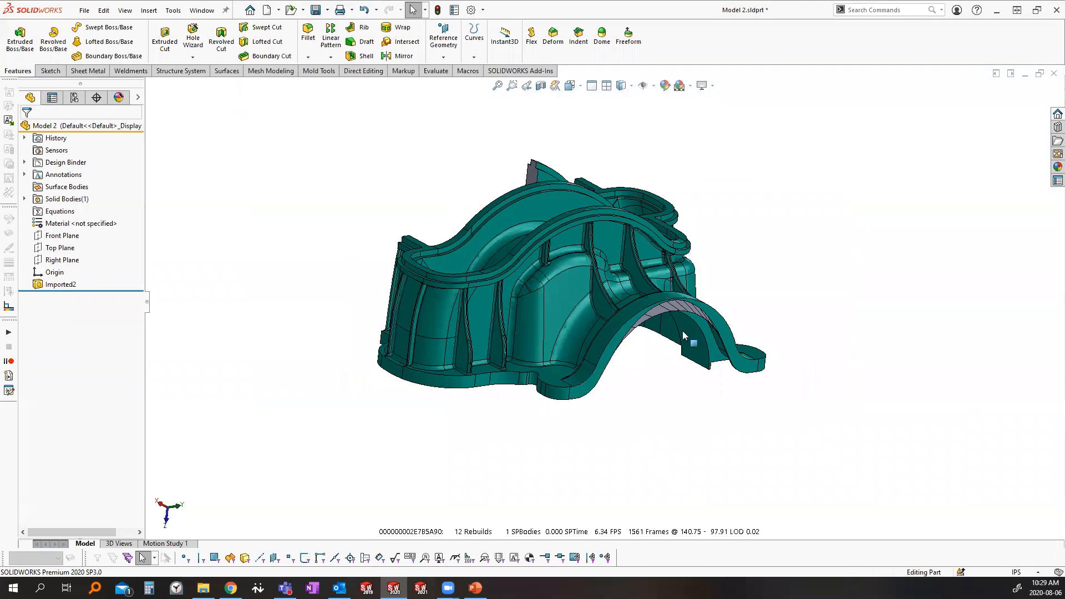
# Step: Remove the faulty sliver faces along the inner side of the arch end using Delete Face with the Delete and Patch option
pyautogui.scroll(-5, 682, 331)
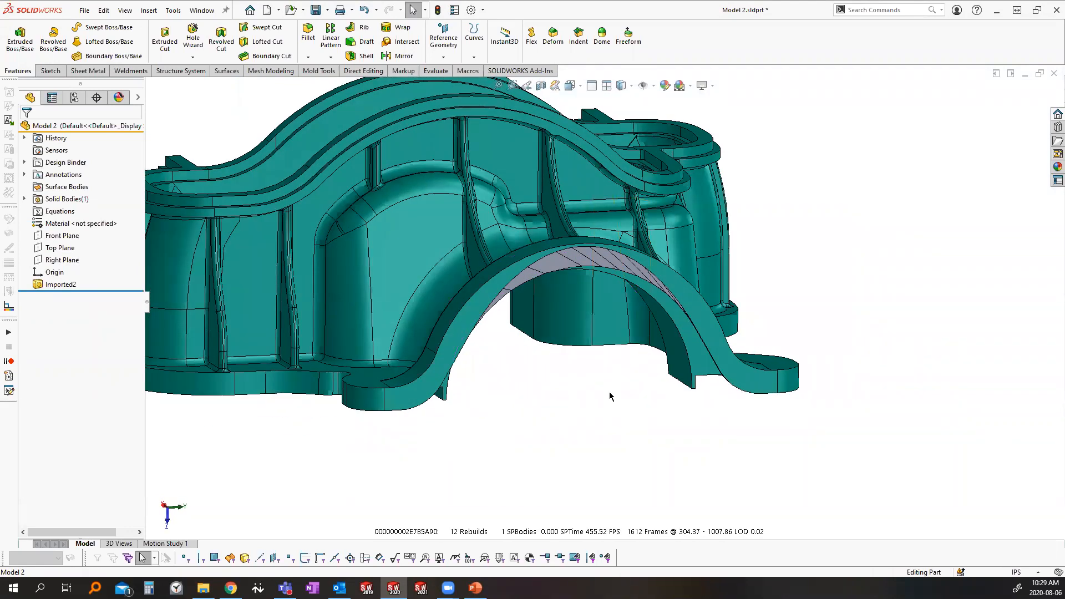
pyautogui.scroll(-3, 582, 299)
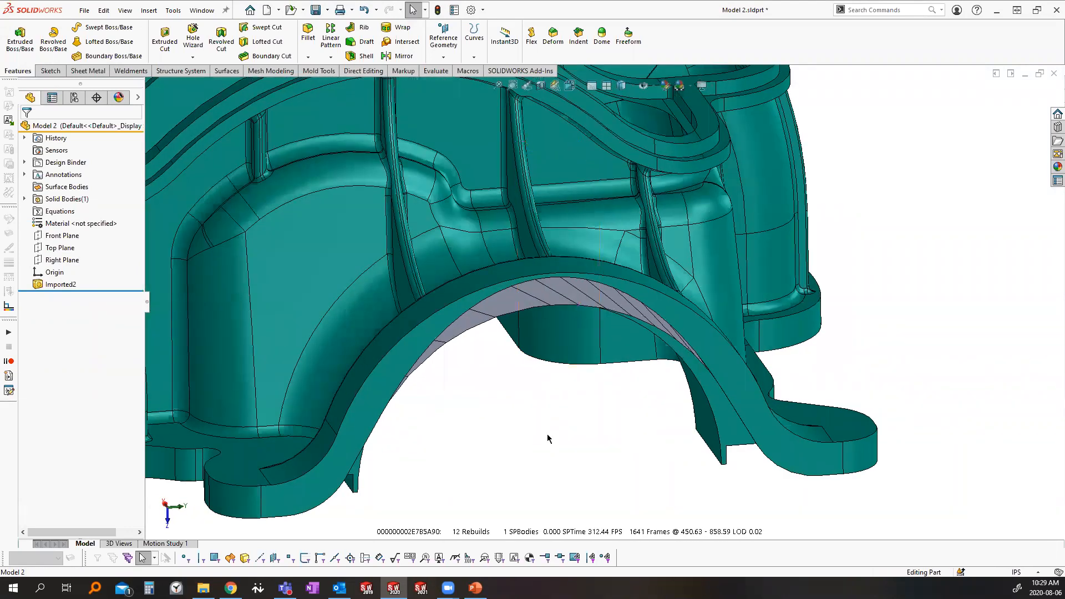
pyautogui.click(363, 70)
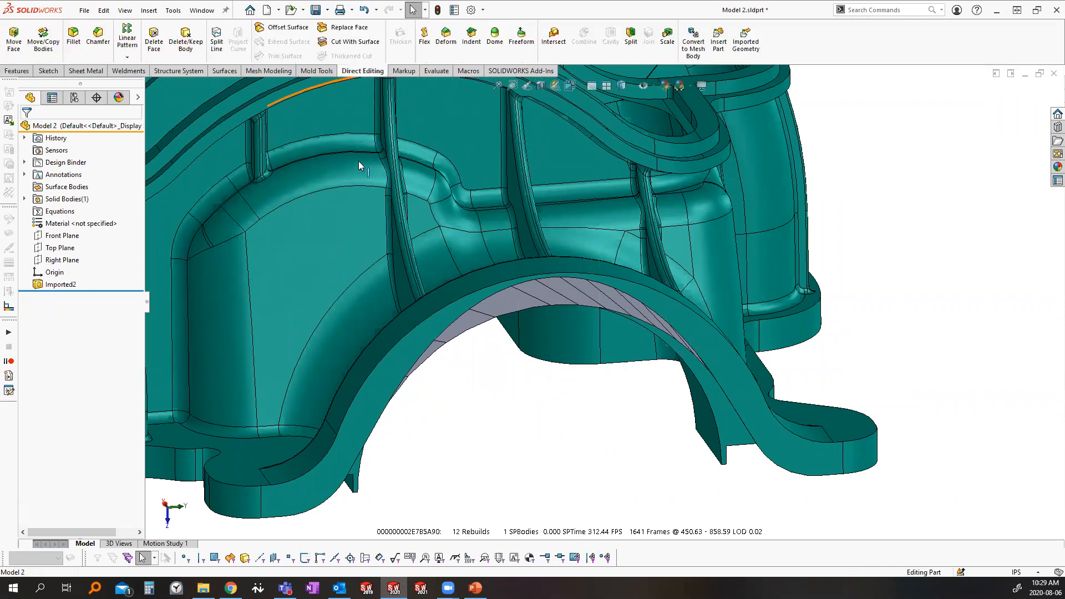
pyautogui.click(154, 40)
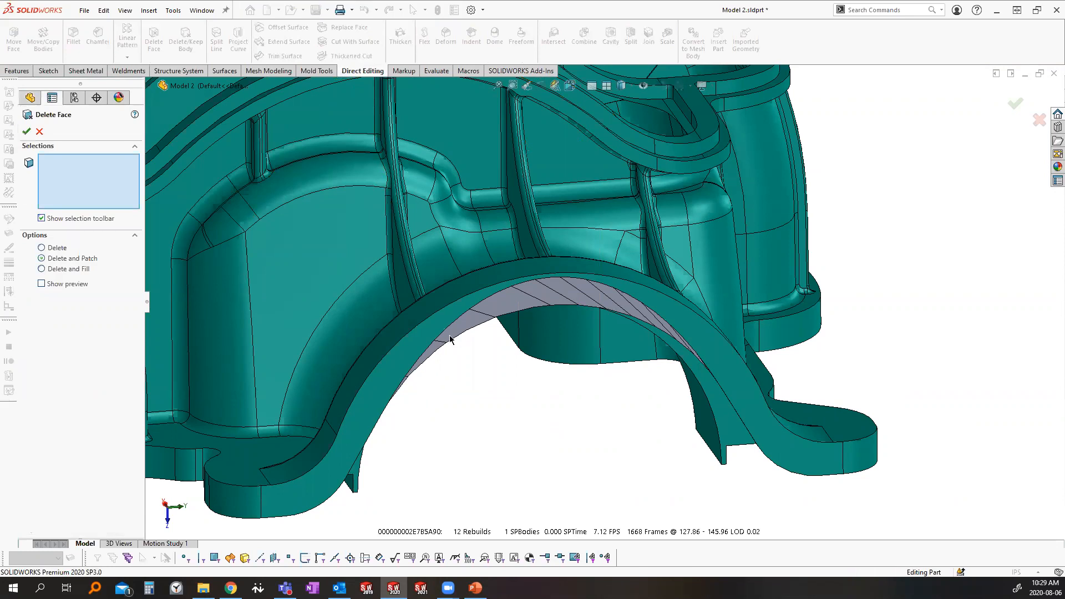
pyautogui.click(437, 349)
pyautogui.click(471, 328)
pyautogui.click(506, 315)
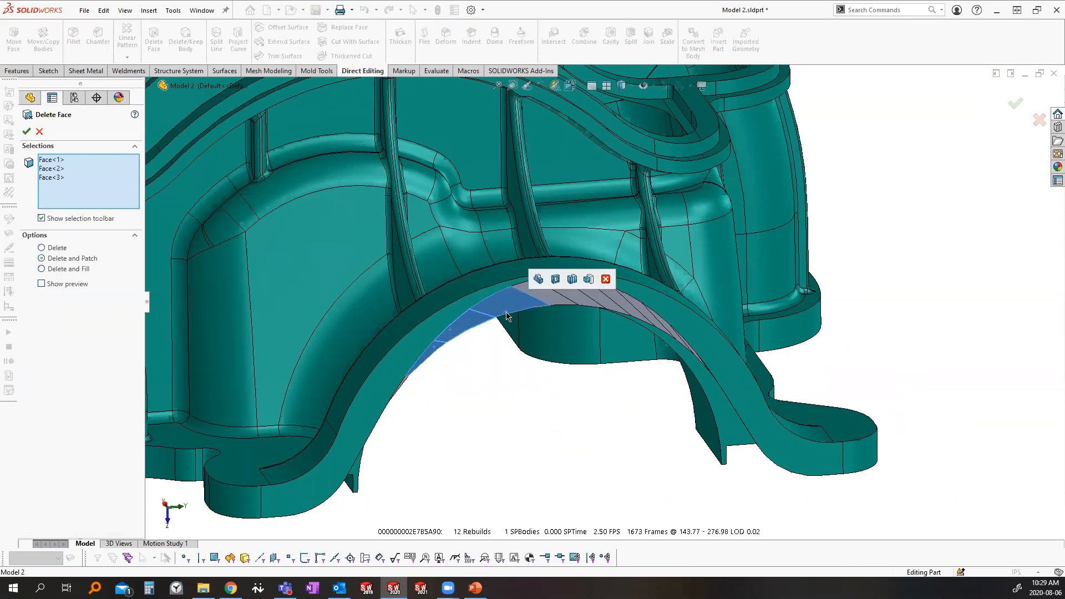
pyautogui.click(571, 295)
pyautogui.click(603, 300)
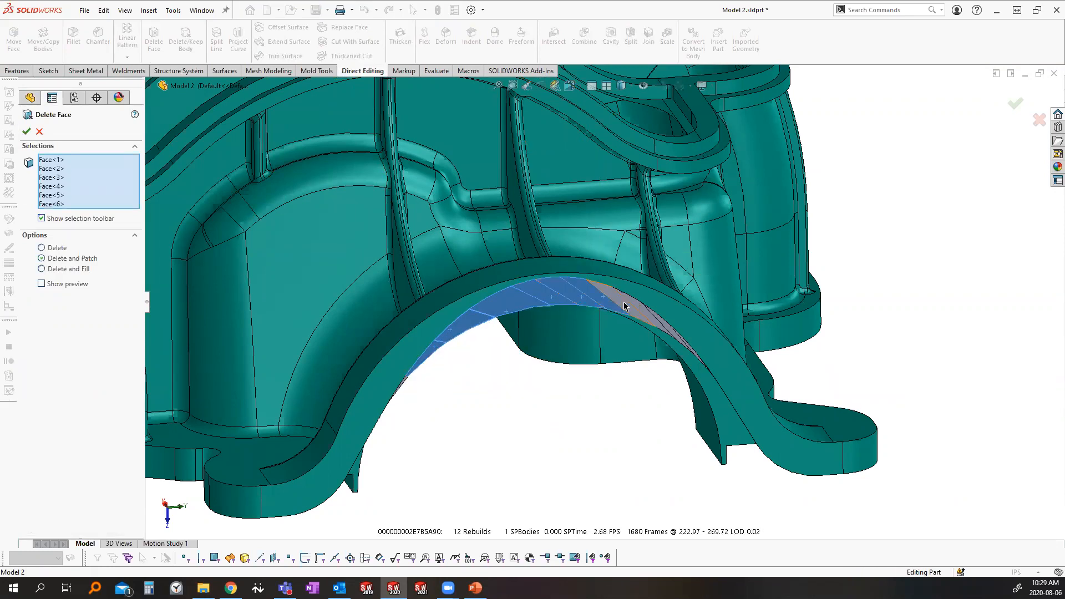
pyautogui.click(651, 320)
pyautogui.scroll(-5, 666, 332)
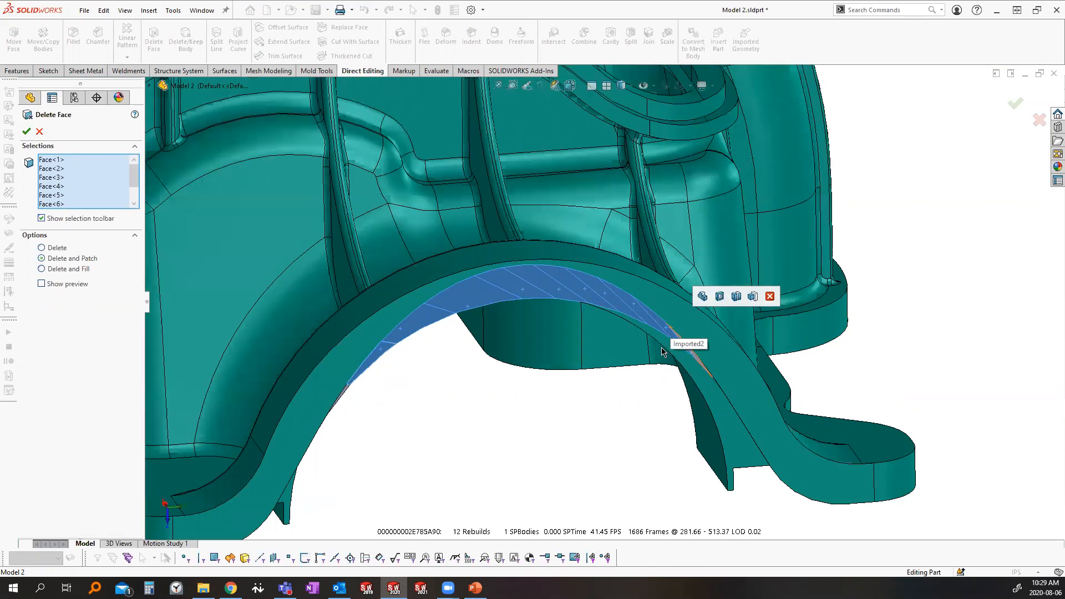
pyautogui.scroll(-5, 741, 332)
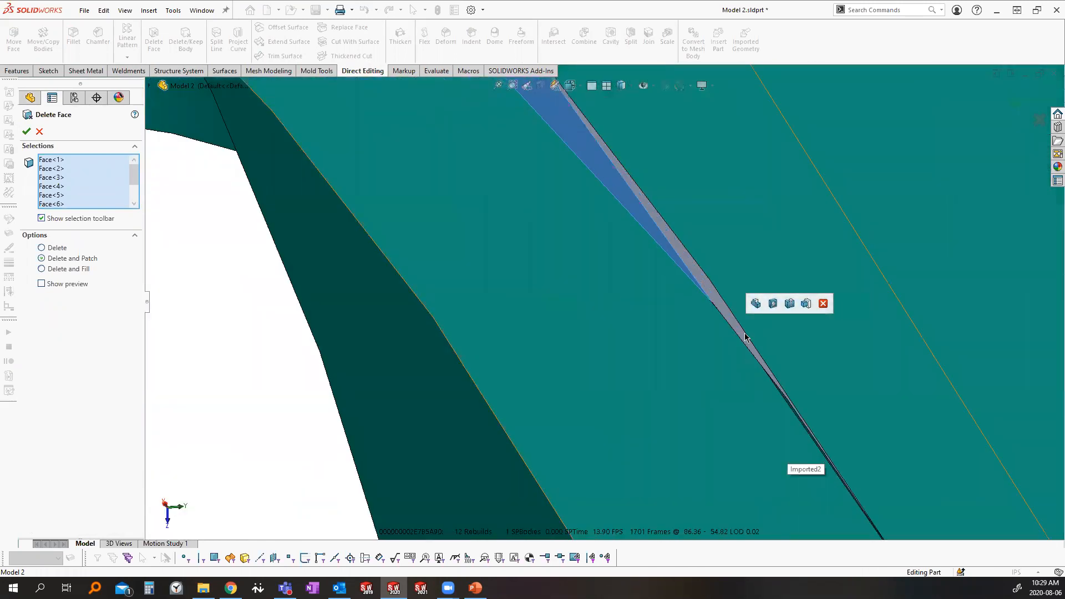
pyautogui.scroll(8, 378, 352)
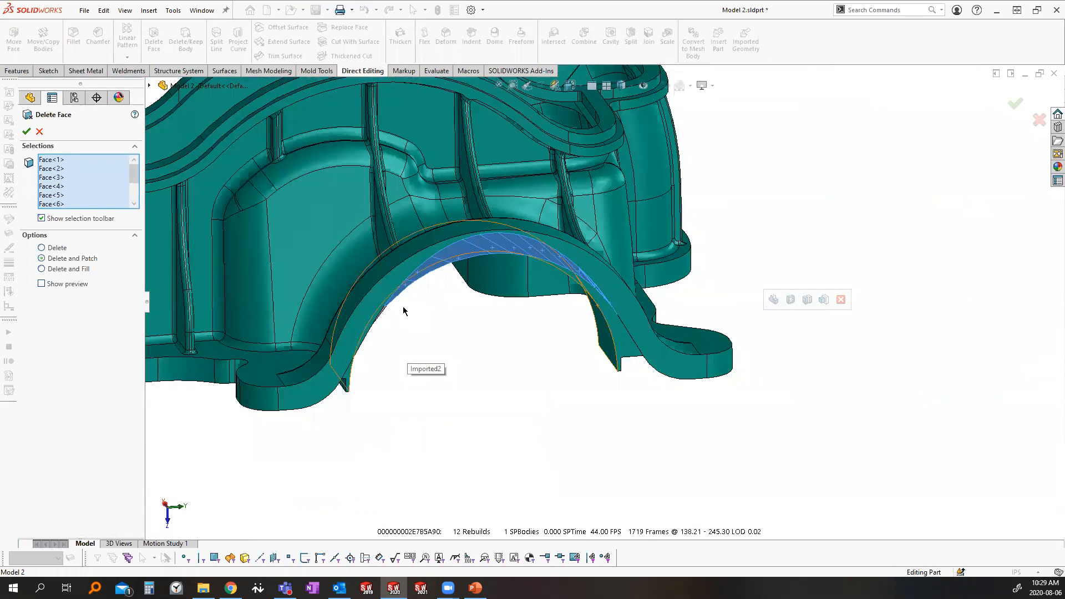
pyautogui.scroll(-8, 465, 308)
pyautogui.scroll(8, 466, 272)
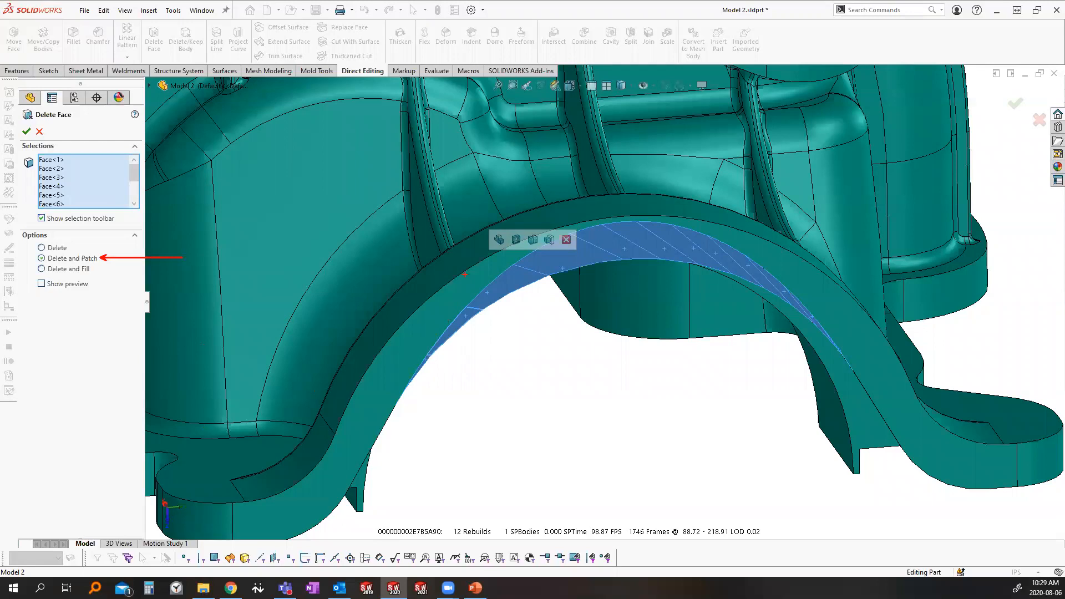
pyautogui.press('Escape')
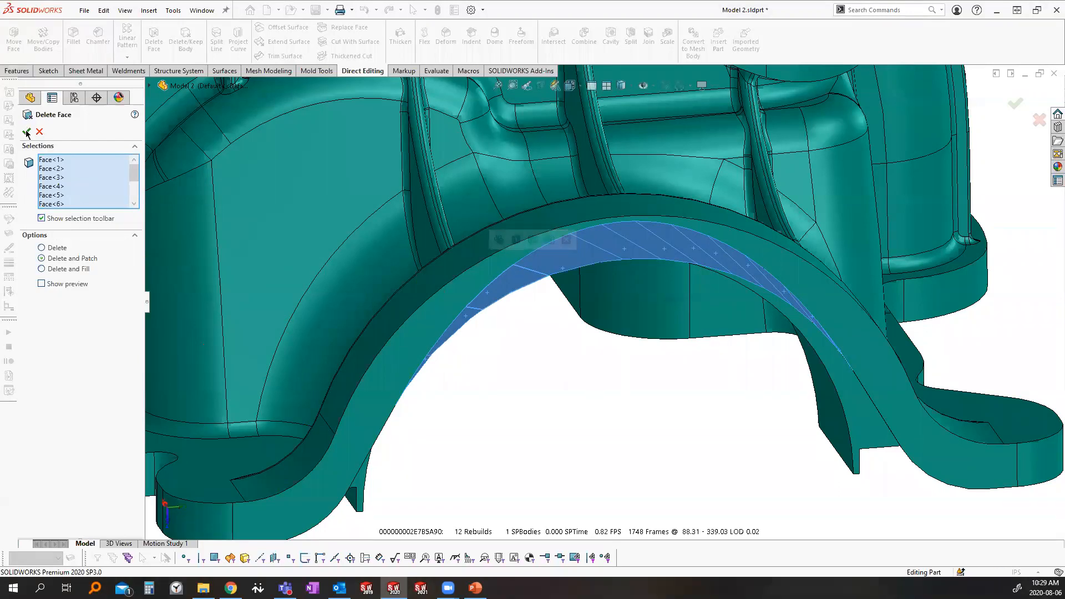
pyautogui.click(26, 132)
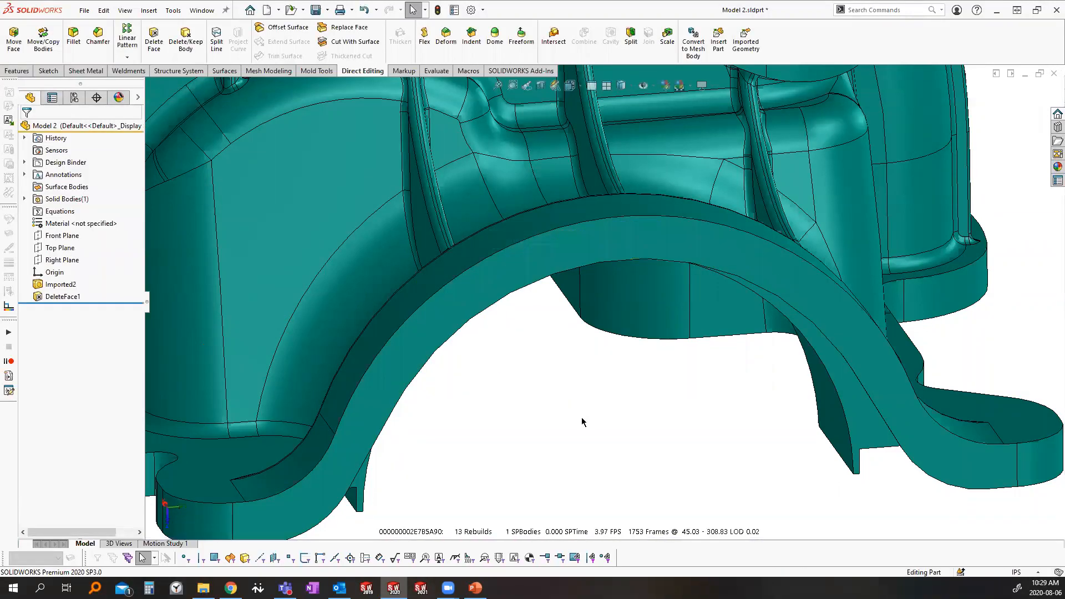
# Step: Inspect the patched arch end face and its outer edge, and view the whole arch region
pyautogui.click(658, 231)
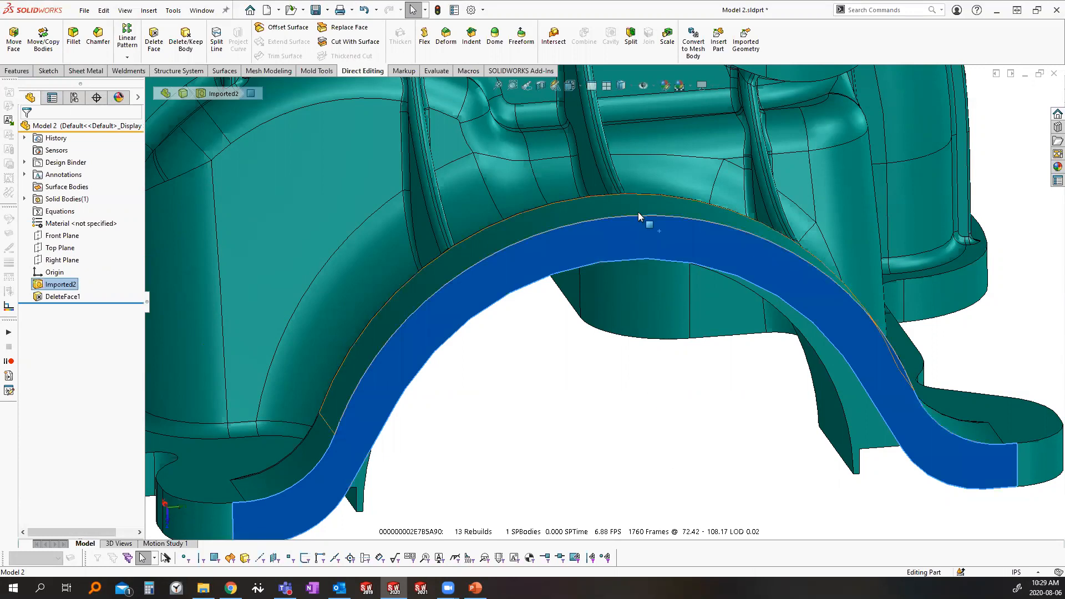
pyautogui.click(570, 452)
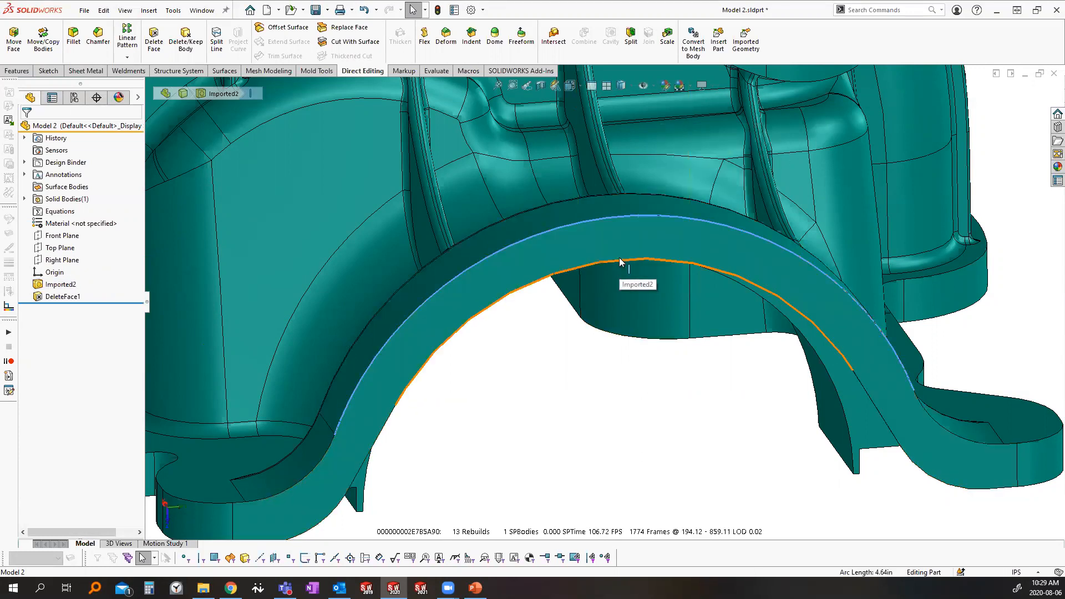
pyautogui.click(629, 416)
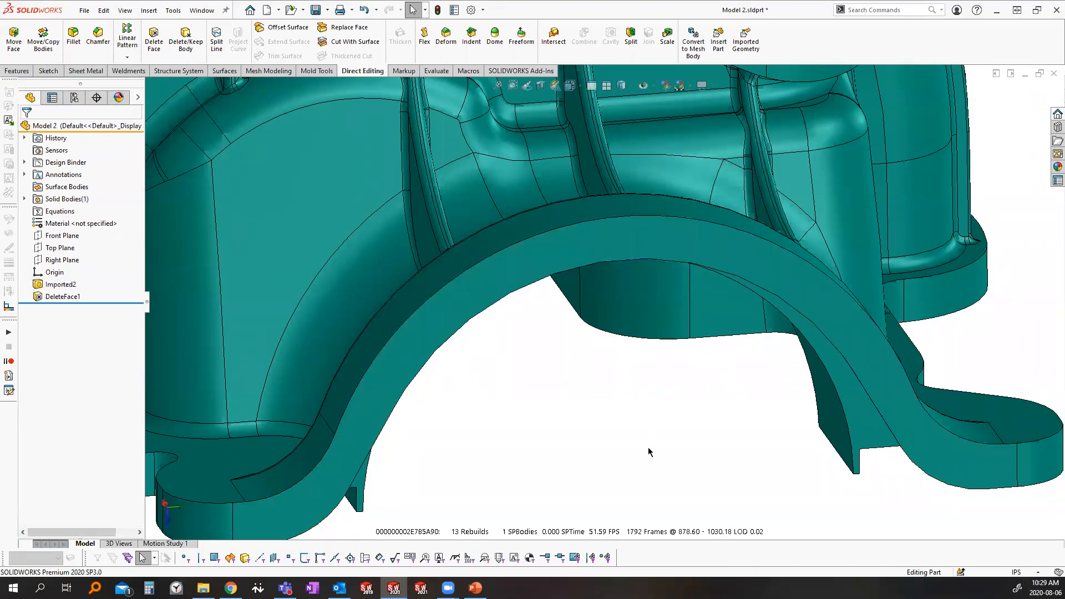
pyautogui.scroll(5, 660, 410)
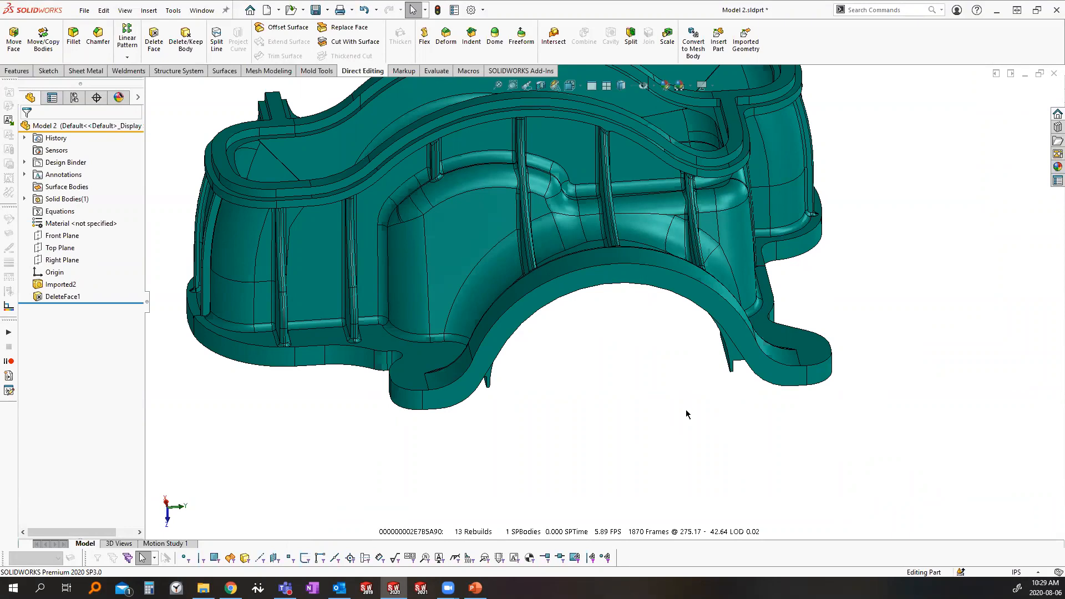
# Step: Close Model 2 without saving and import the Model 3 file
pyautogui.rightClick(1047, 81)
pyautogui.click(906, 135)
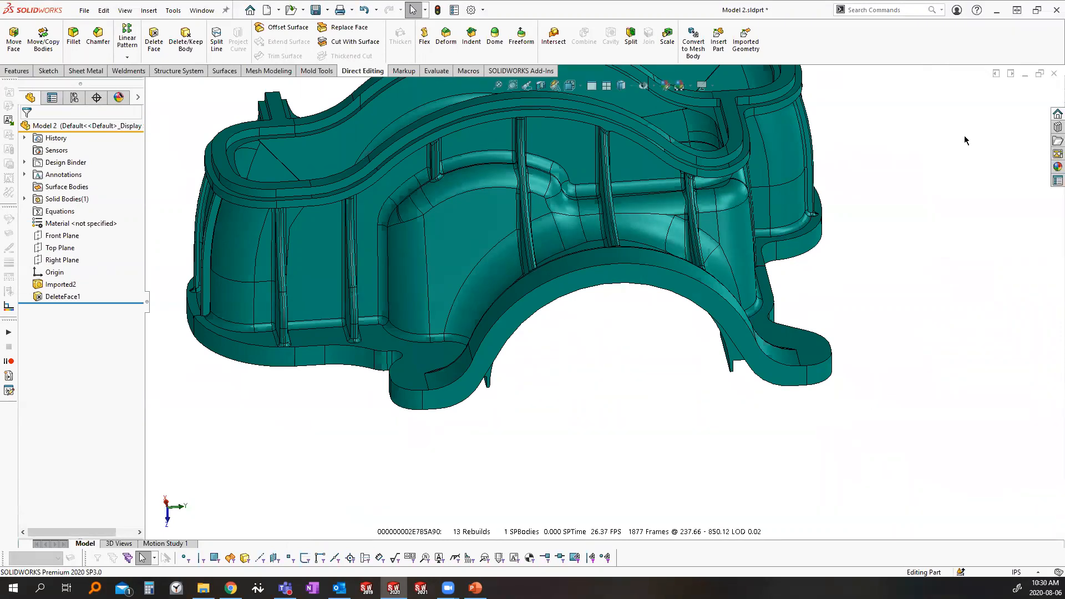
pyautogui.click(1048, 73)
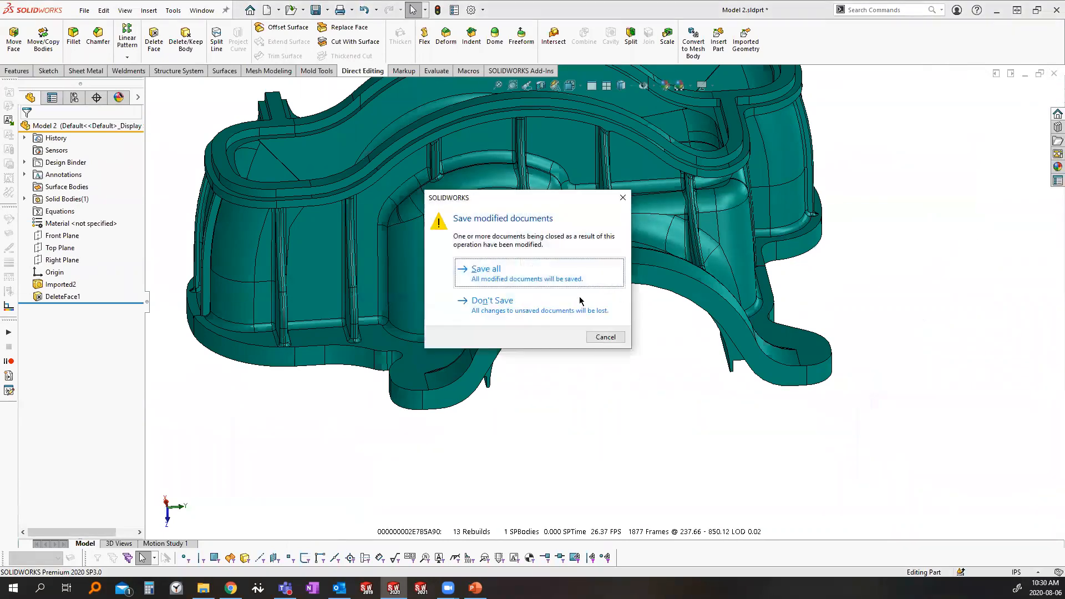
pyautogui.click(483, 302)
pyautogui.moveTo(1064, 383); pyautogui.dragTo(659, 386)
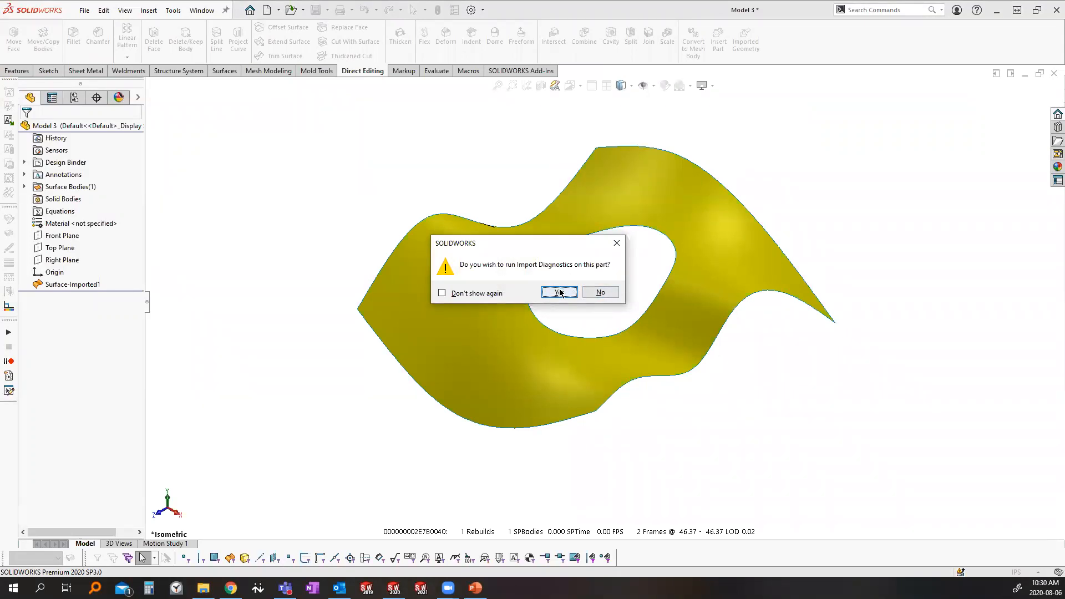
# Step: Run Import Diagnostics on Model 3, check the gap around the hole, attempt to heal everything, and accept the result
pyautogui.click(560, 292)
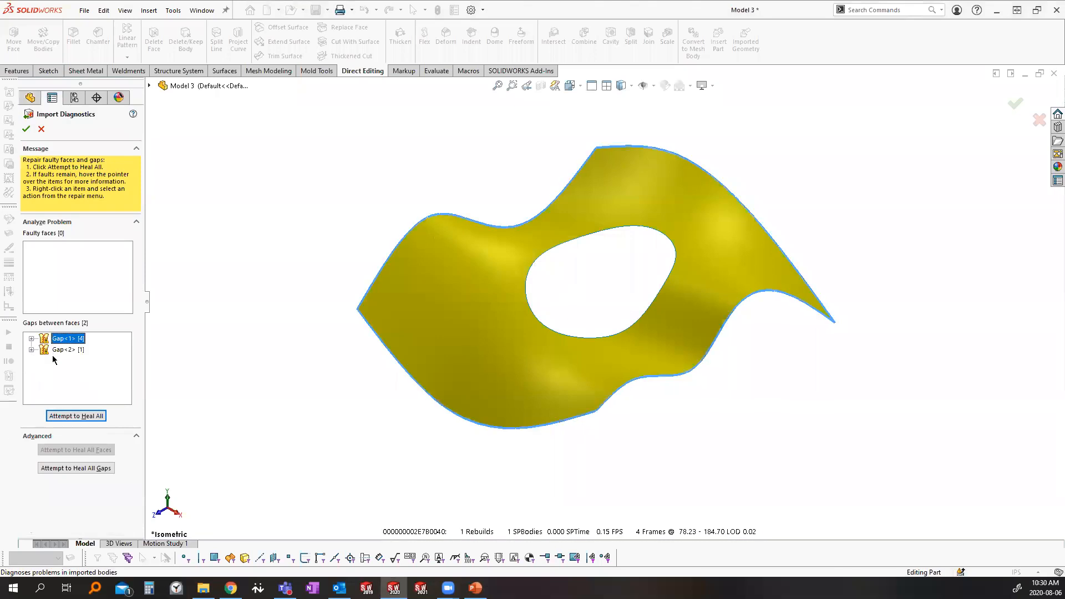
pyautogui.click(54, 350)
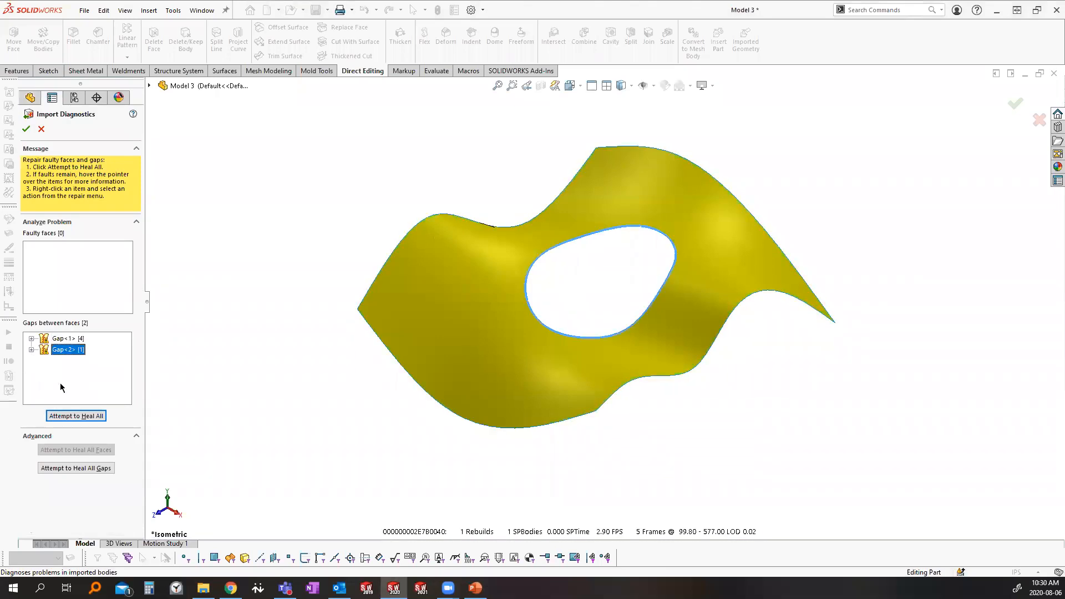
pyautogui.click(76, 417)
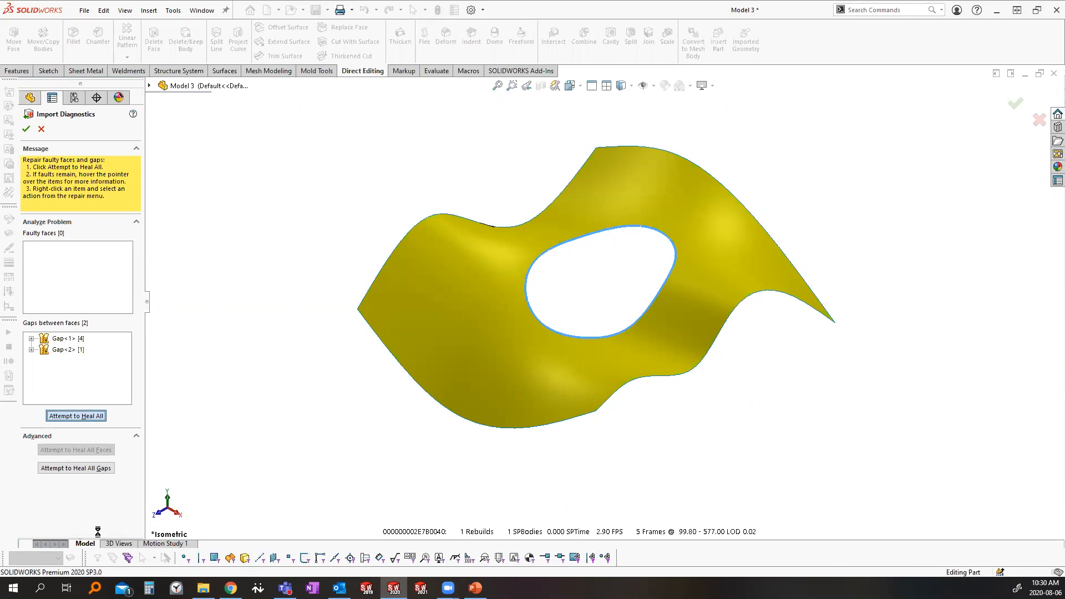
pyautogui.scroll(5, 538, 376)
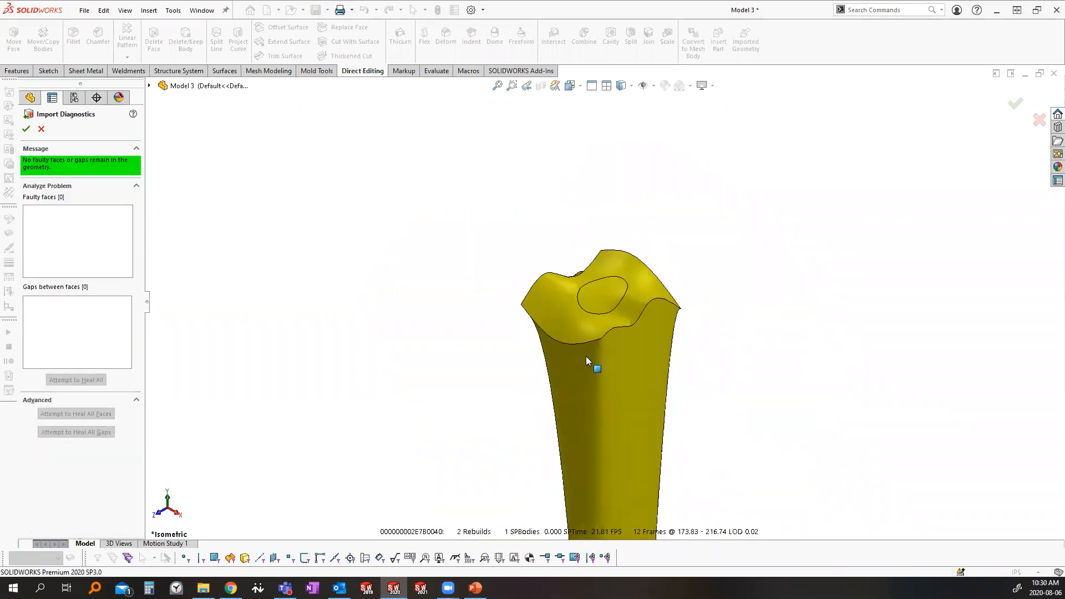
pyautogui.scroll(3, 563, 435)
pyautogui.moveTo(570, 444)
pyautogui.mouseDown(button='middle')
pyautogui.moveTo(585, 506)
pyautogui.moveTo(562, 460)
pyautogui.mouseUp(button='middle')
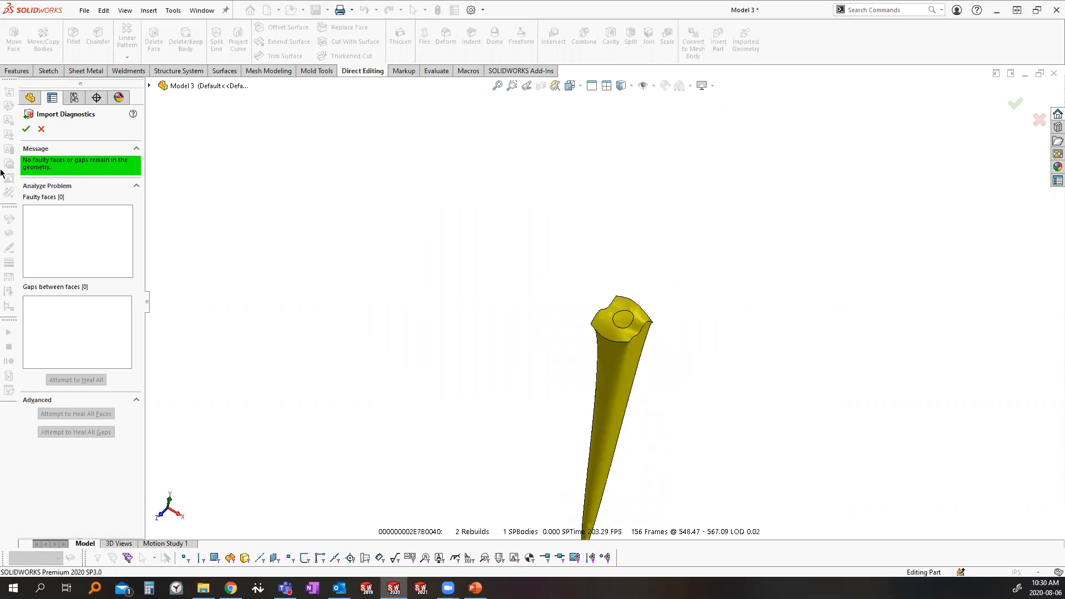
pyautogui.click(26, 131)
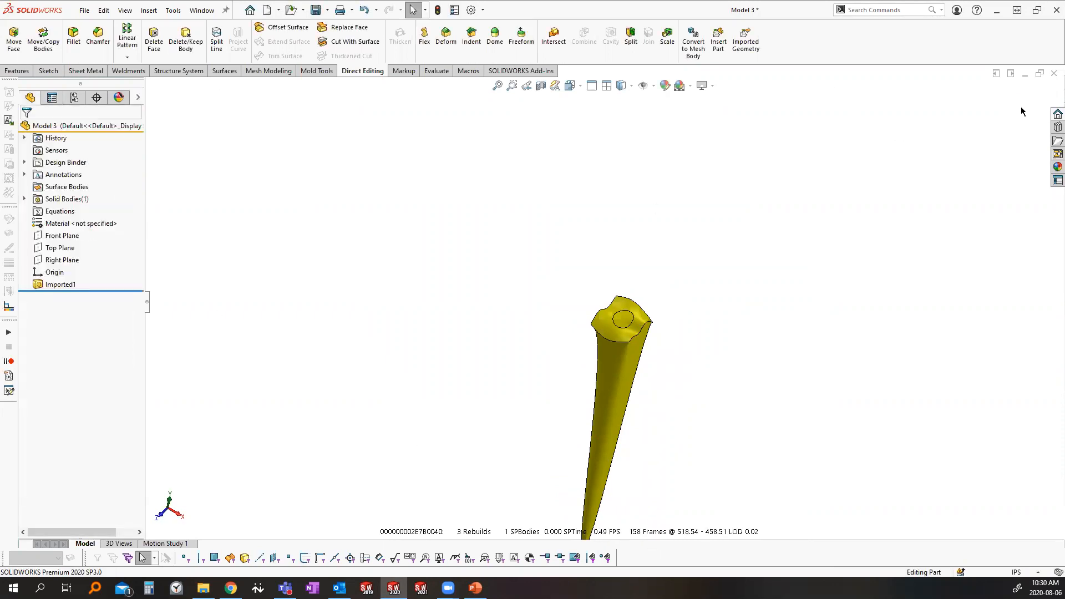
# Step: Close Model 3 without saving and import its original file again
pyautogui.click(1053, 74)
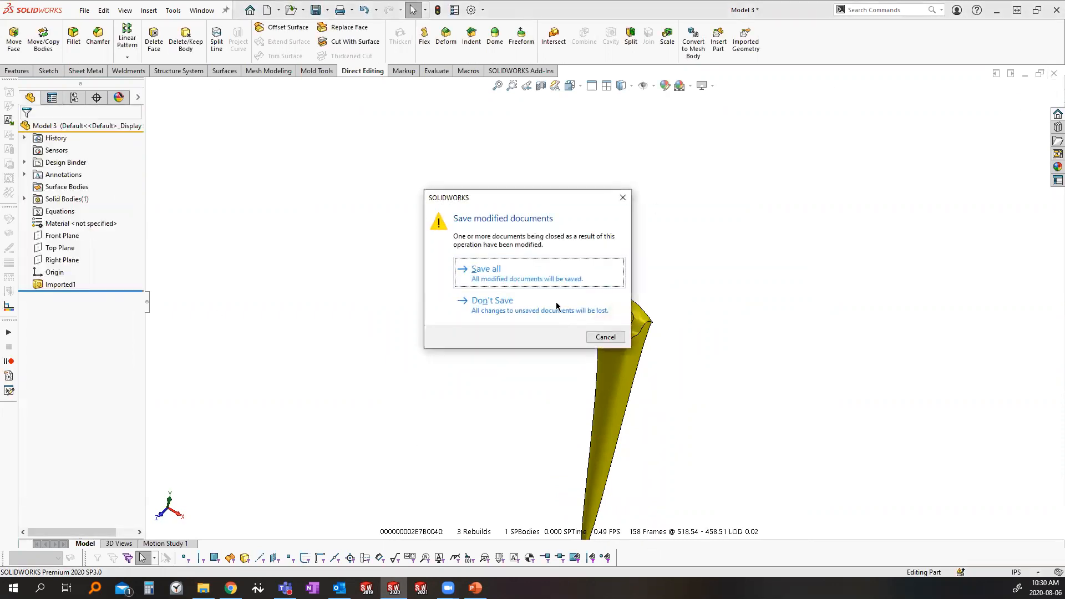
pyautogui.click(554, 308)
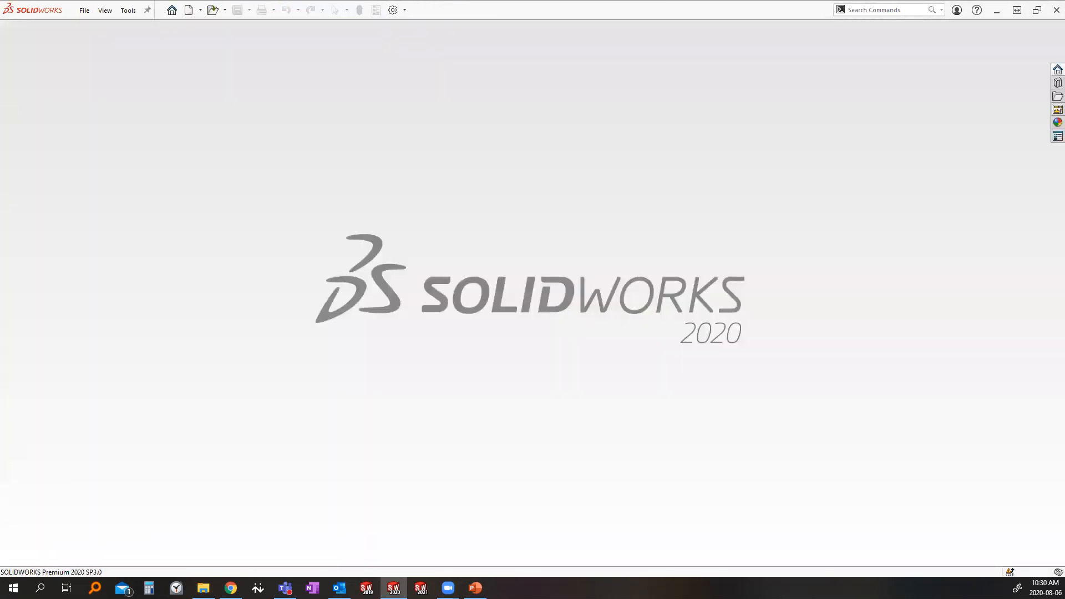
pyautogui.moveTo(543, 257); pyautogui.dragTo(532, 254)
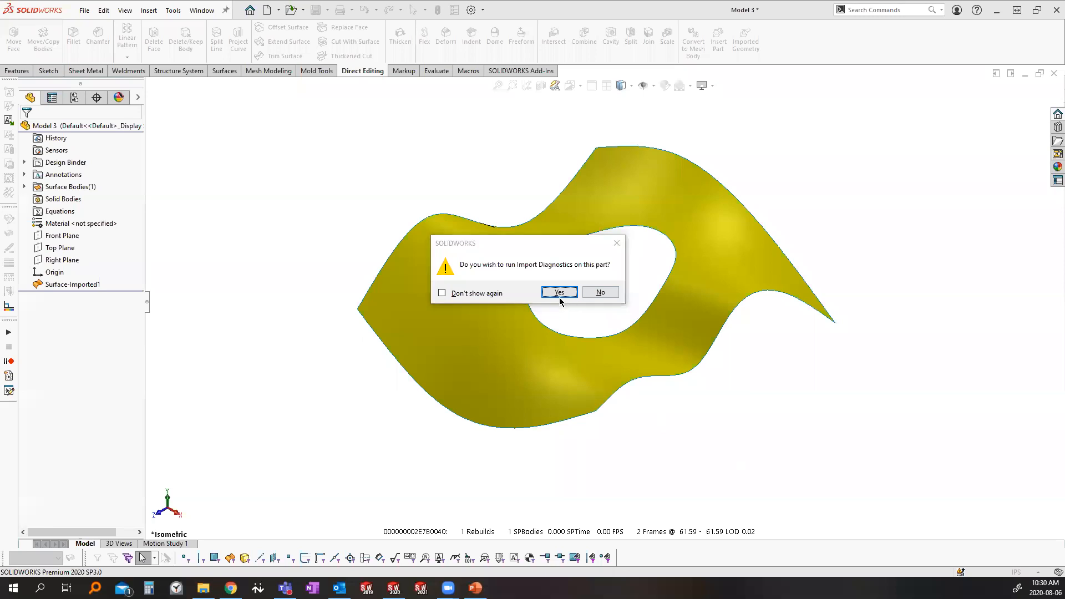
pyautogui.click(559, 292)
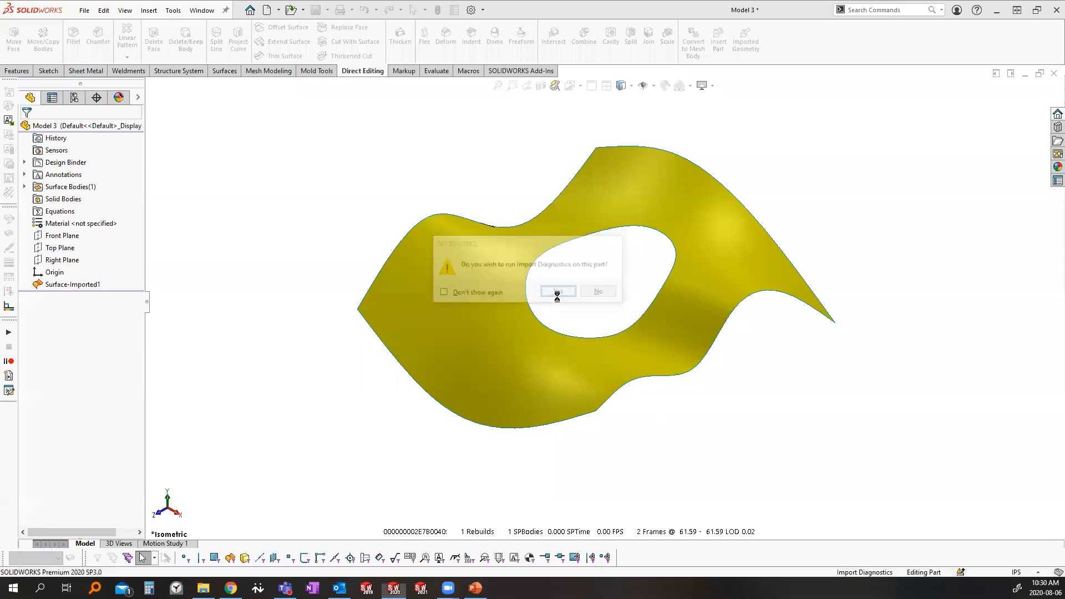
pyautogui.click(40, 129)
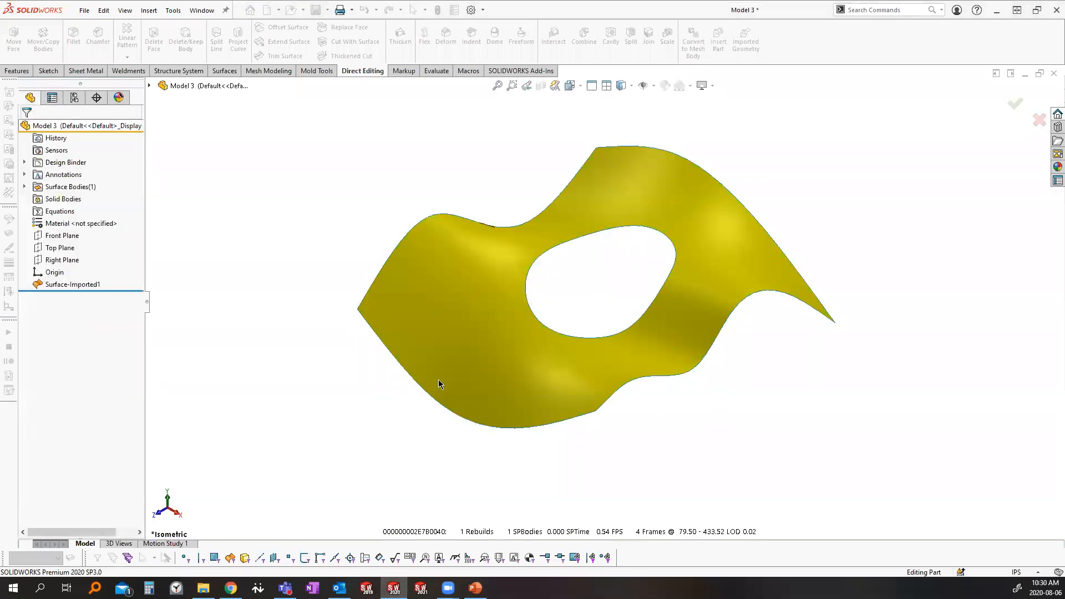
pyautogui.moveTo(642, 239)
pyautogui.mouseDown()
pyautogui.moveTo(640, 346)
pyautogui.moveTo(575, 284)
pyautogui.mouseUp()
pyautogui.press('Escape')
# Step: Fill the hole with Untrim Surface on its inner edge, extending edges at 2% and merging with the original
pyautogui.moveTo(637, 325)
pyautogui.mouseDown(button='middle')
pyautogui.moveTo(598, 256)
pyautogui.moveTo(573, 248)
pyautogui.moveTo(615, 238)
pyautogui.moveTo(642, 333)
pyautogui.mouseUp(button='middle')
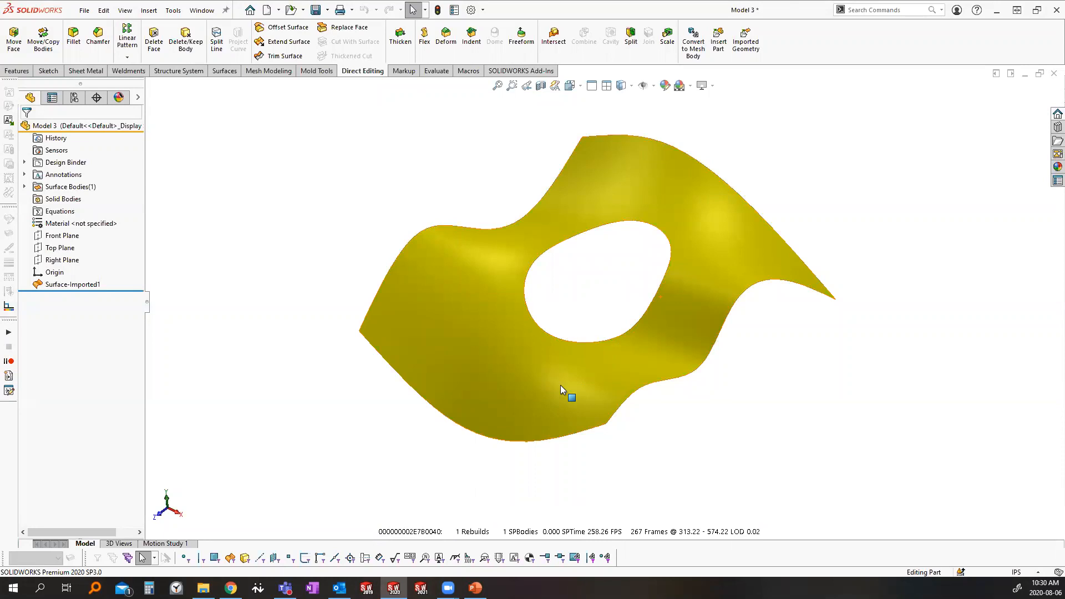
pyautogui.click(639, 383)
pyautogui.rightClick(76, 69)
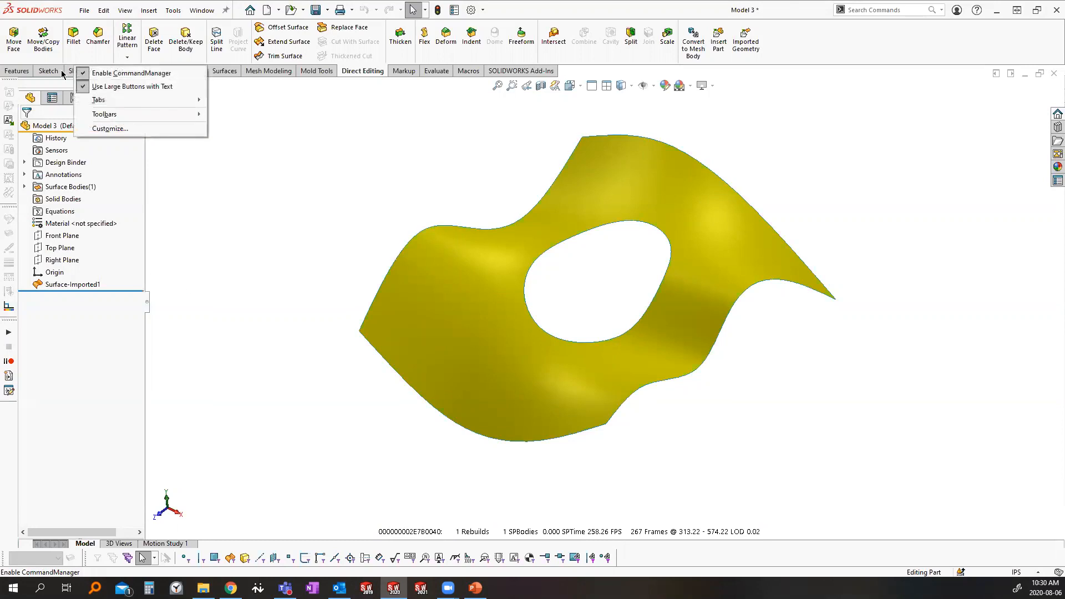
pyautogui.press('Escape')
pyautogui.click(226, 71)
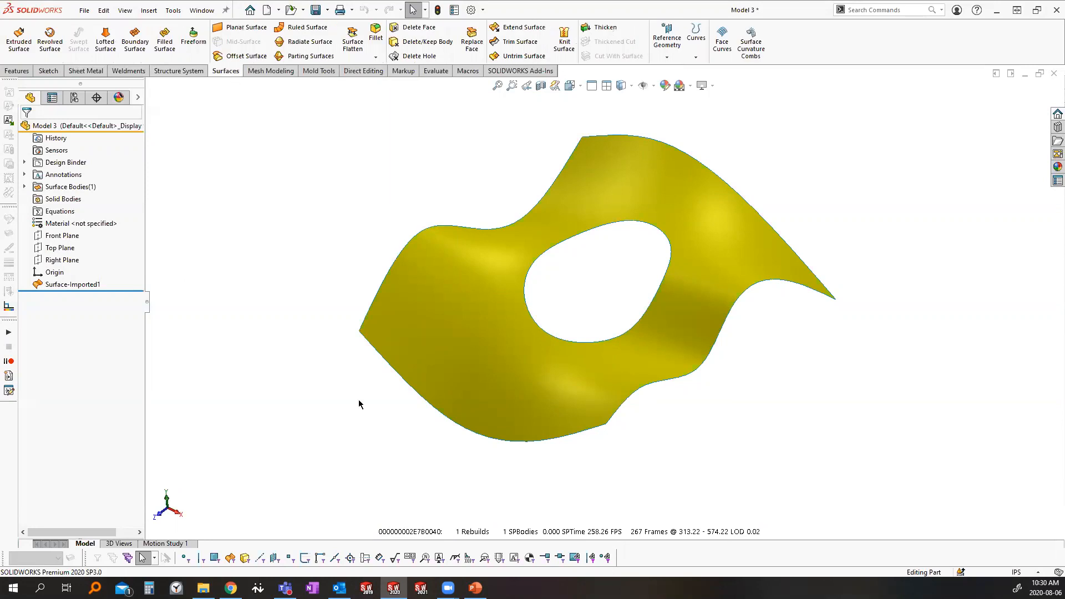
pyautogui.click(524, 56)
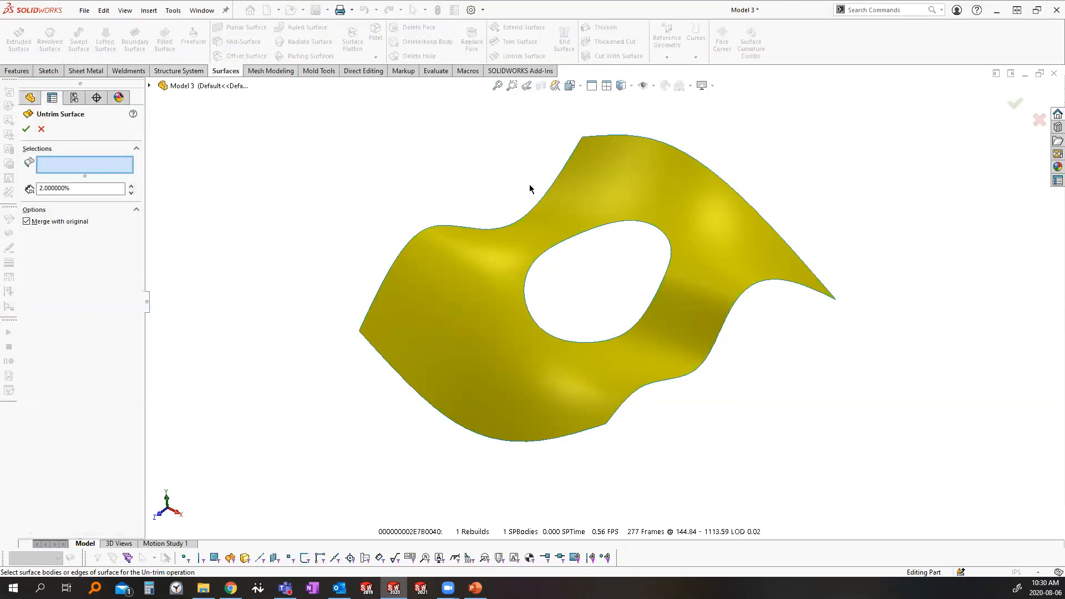
pyautogui.click(557, 252)
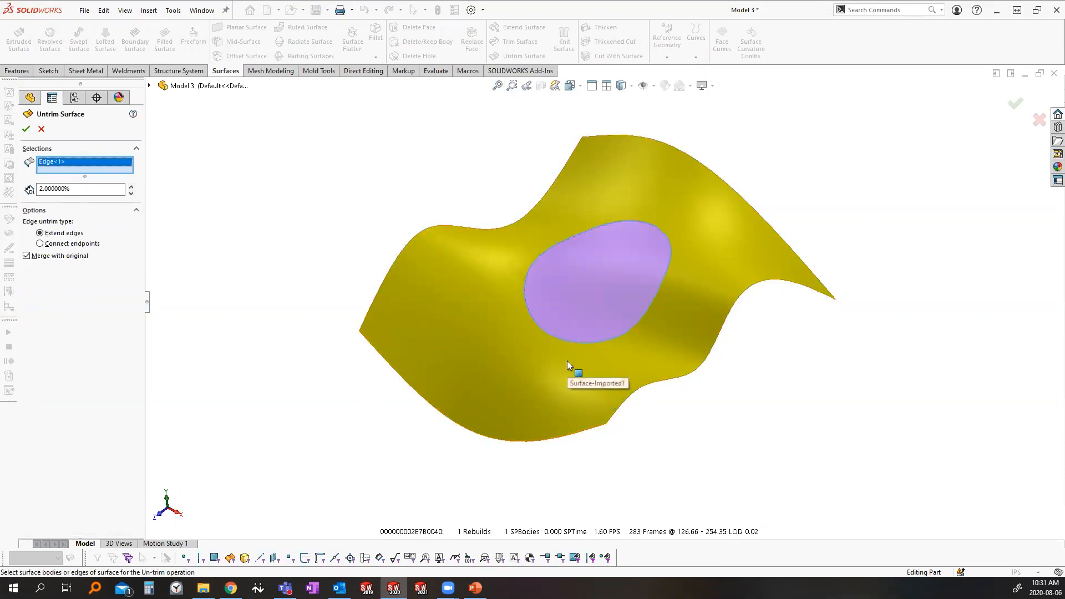
pyautogui.moveTo(589, 320)
pyautogui.mouseDown(button='middle')
pyautogui.moveTo(599, 322)
pyautogui.moveTo(544, 298)
pyautogui.moveTo(654, 348)
pyautogui.moveTo(630, 356)
pyautogui.mouseUp(button='middle')
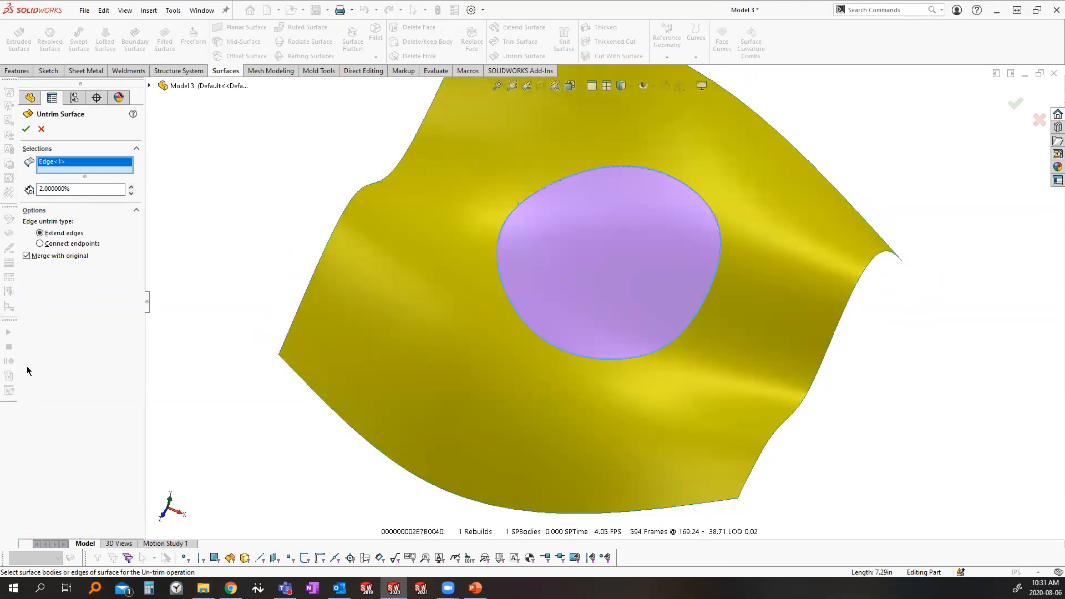
pyautogui.click(26, 128)
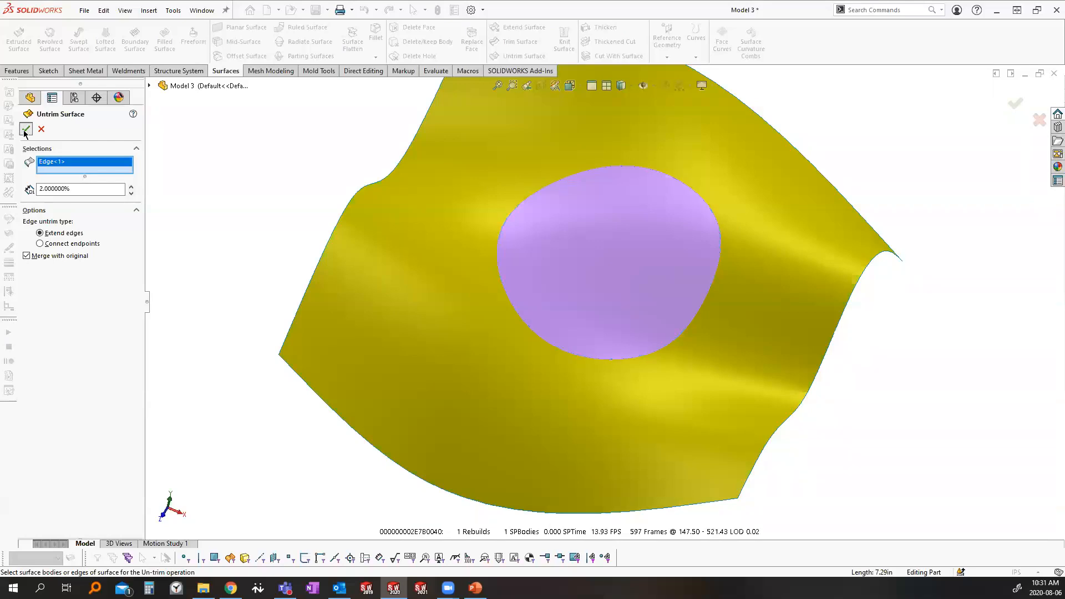
pyautogui.moveTo(693, 361); pyautogui.dragTo(665, 390, button='middle')
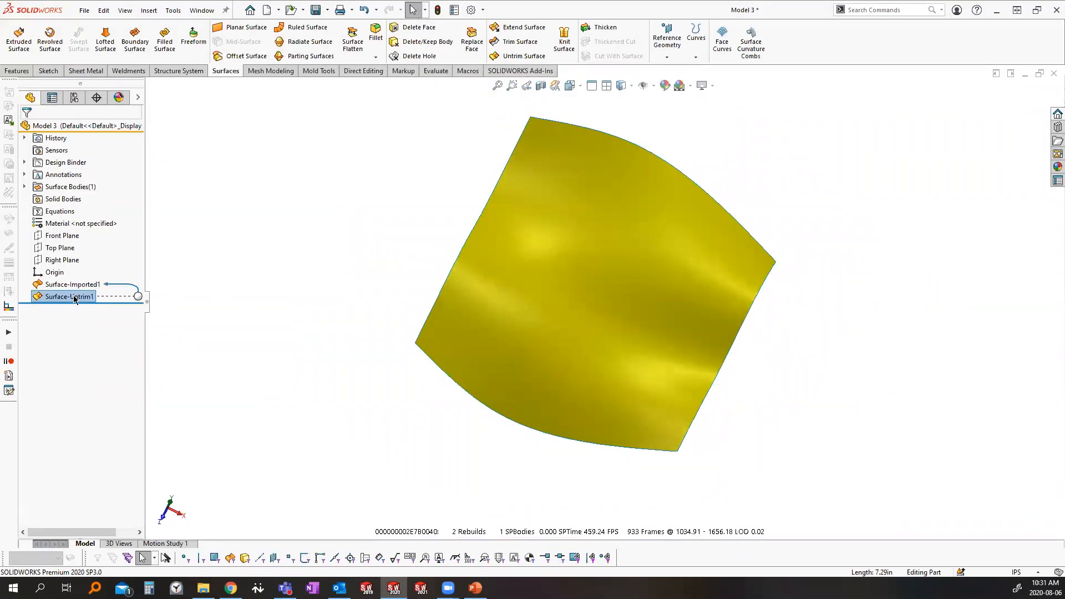
# Step: Delete the untrim feature and turn the open surface back toward an angled view
pyautogui.press('Delete')
pyautogui.press('Return')
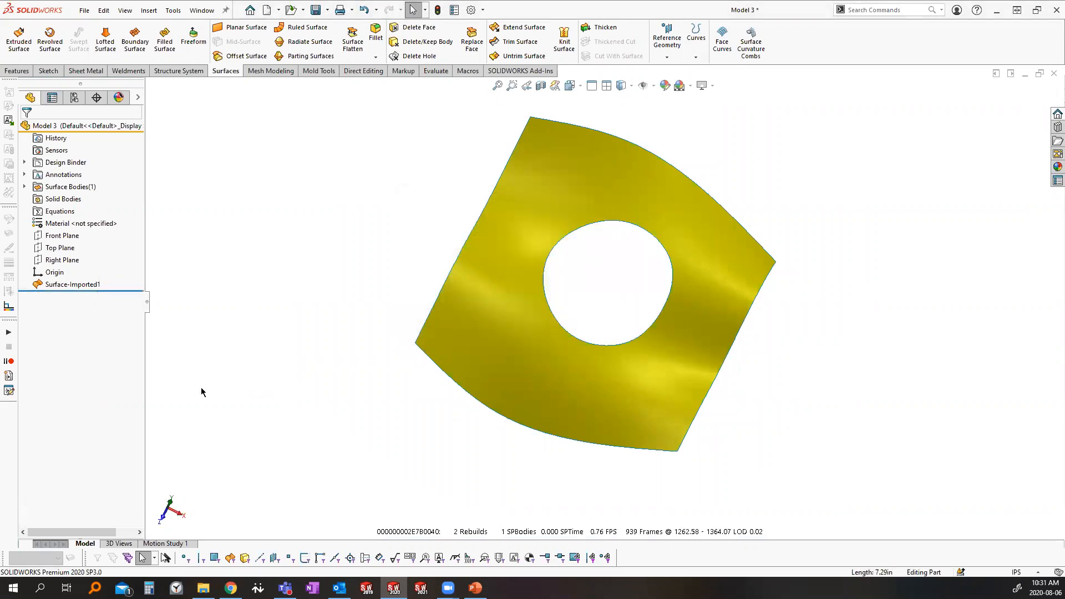
pyautogui.moveTo(262, 342); pyautogui.dragTo(377, 227, button='middle')
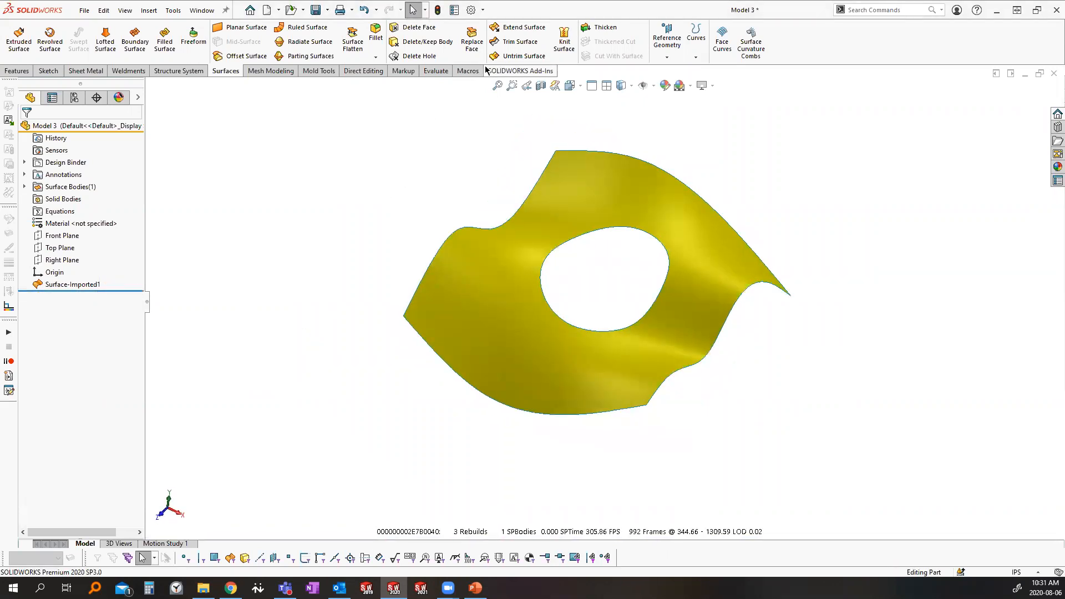
# Step: Fill the hole with Extend Surface on its inner edge, using a 1.20 in distance and the Same surface type
pyautogui.click(519, 27)
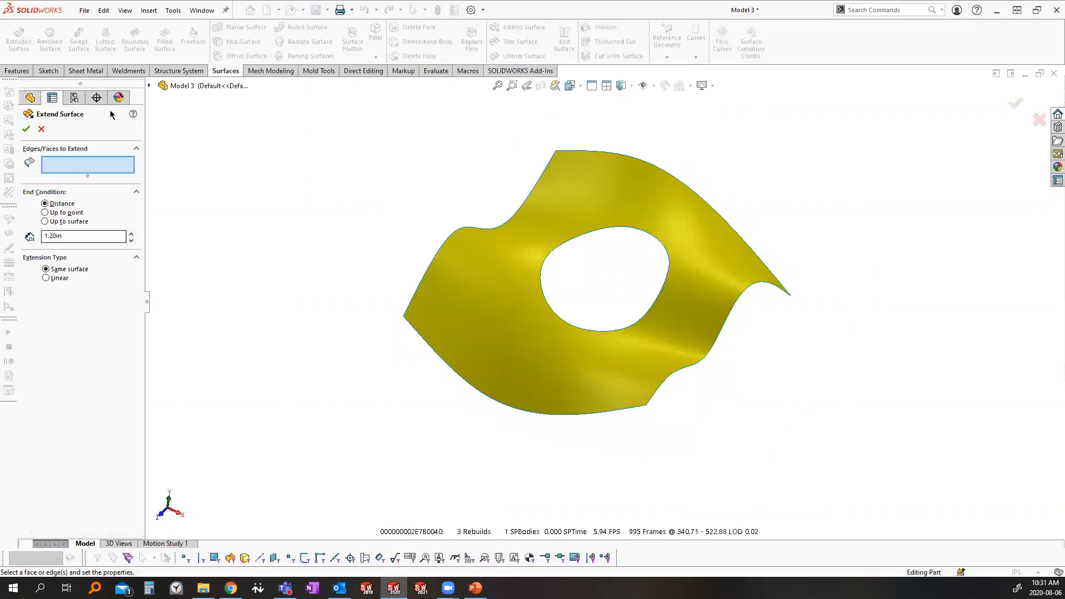
pyautogui.click(591, 238)
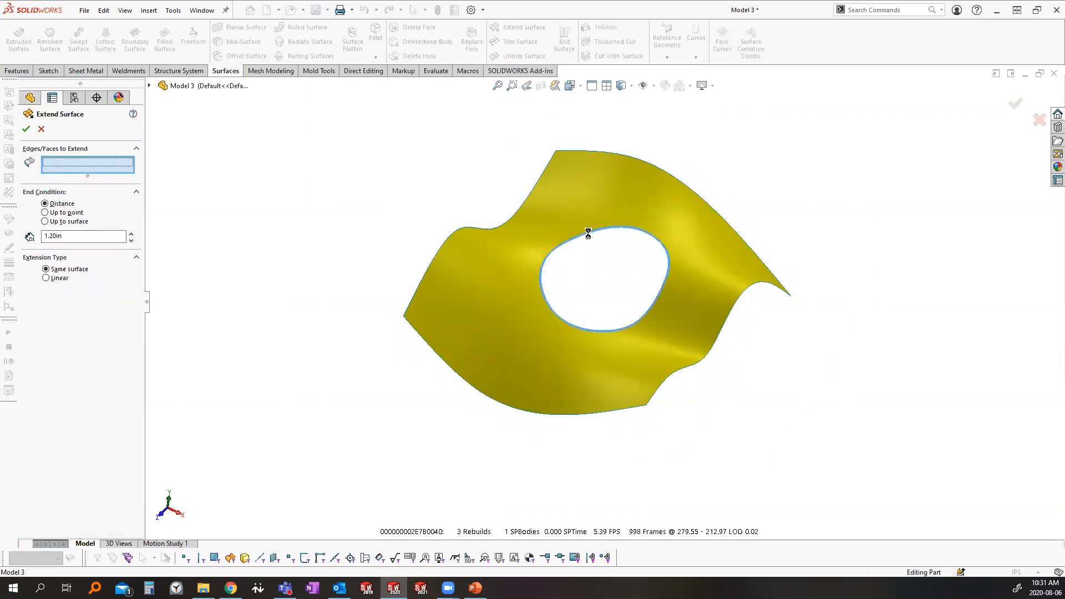
pyautogui.click(61, 271)
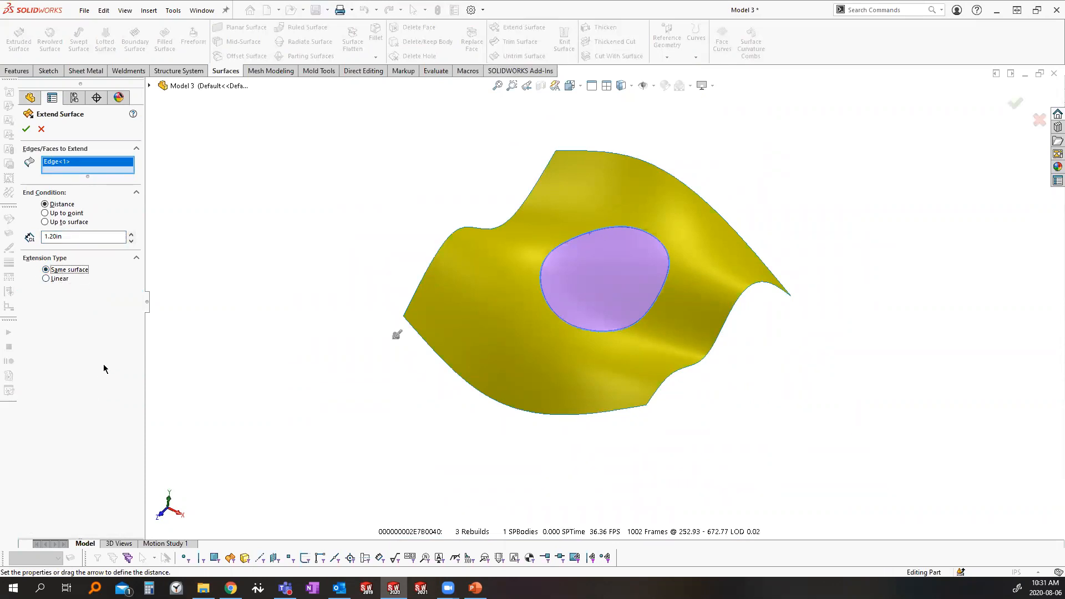
pyautogui.click(26, 129)
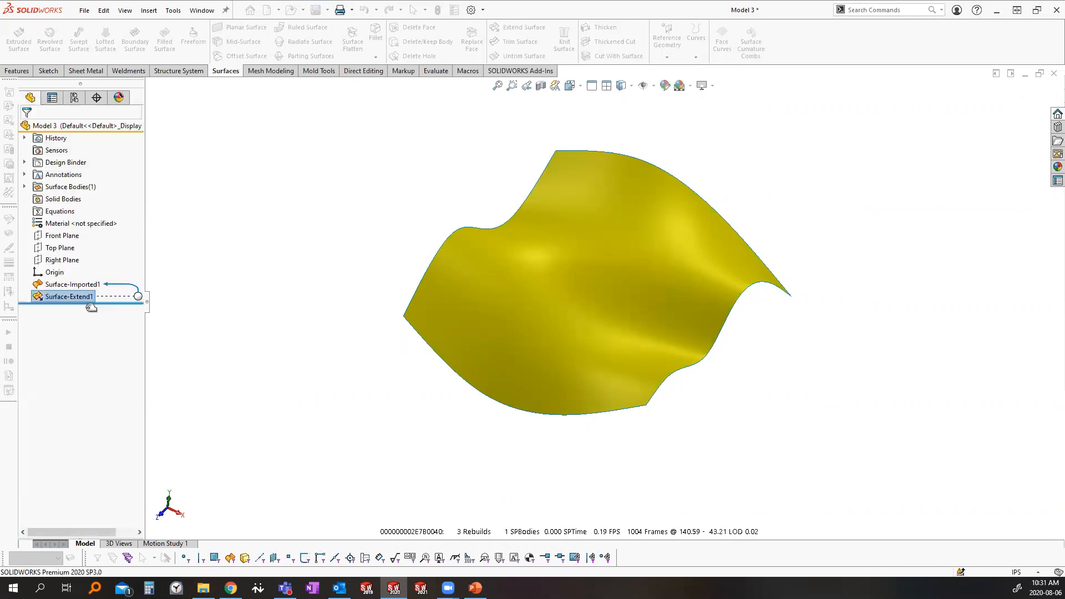
pyautogui.click(269, 349)
pyautogui.moveTo(549, 349); pyautogui.dragTo(565, 391, button='middle')
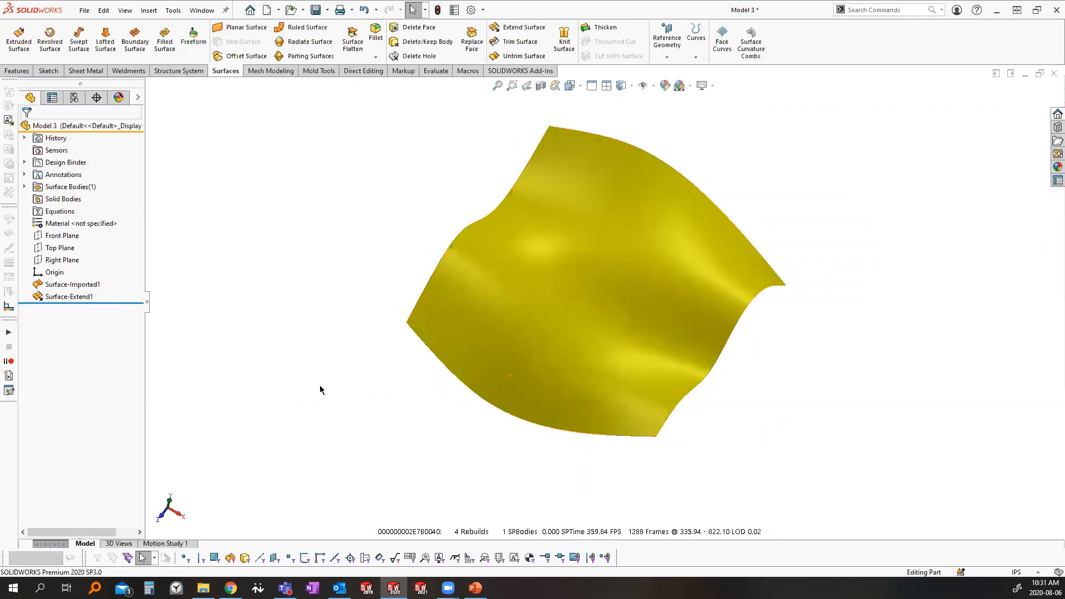
# Step: Delete the surface extension feature from the model
pyautogui.click(63, 300)
pyautogui.press('Delete')
pyautogui.press('Return')
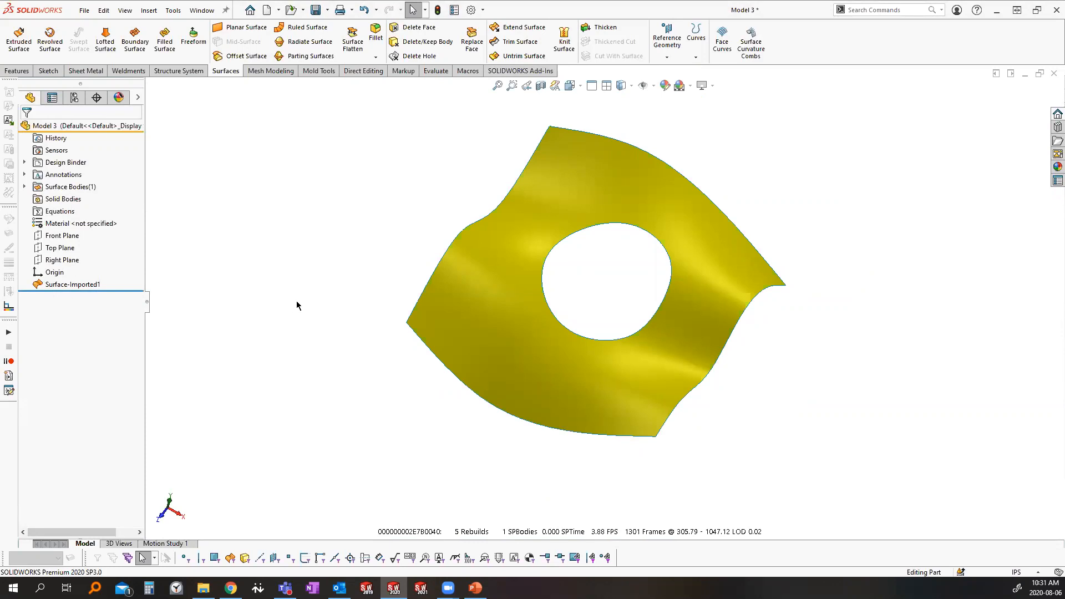
# Step: Close the surface opening with Delete Hole on its inner edge and inspect the patched surface
pyautogui.moveTo(414, 61); pyautogui.dragTo(372, 264)
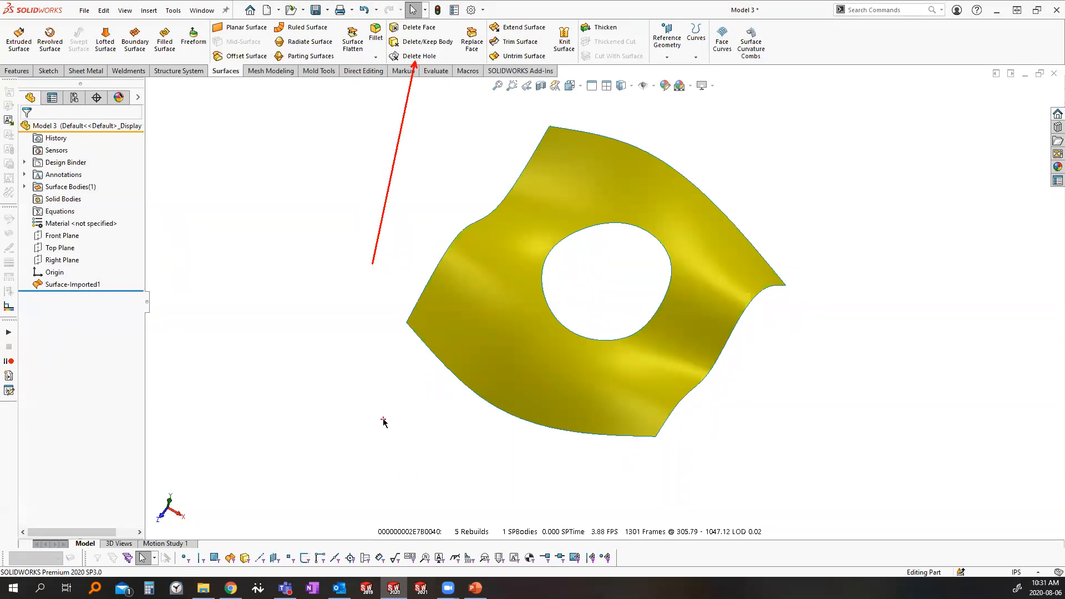
pyautogui.click(421, 56)
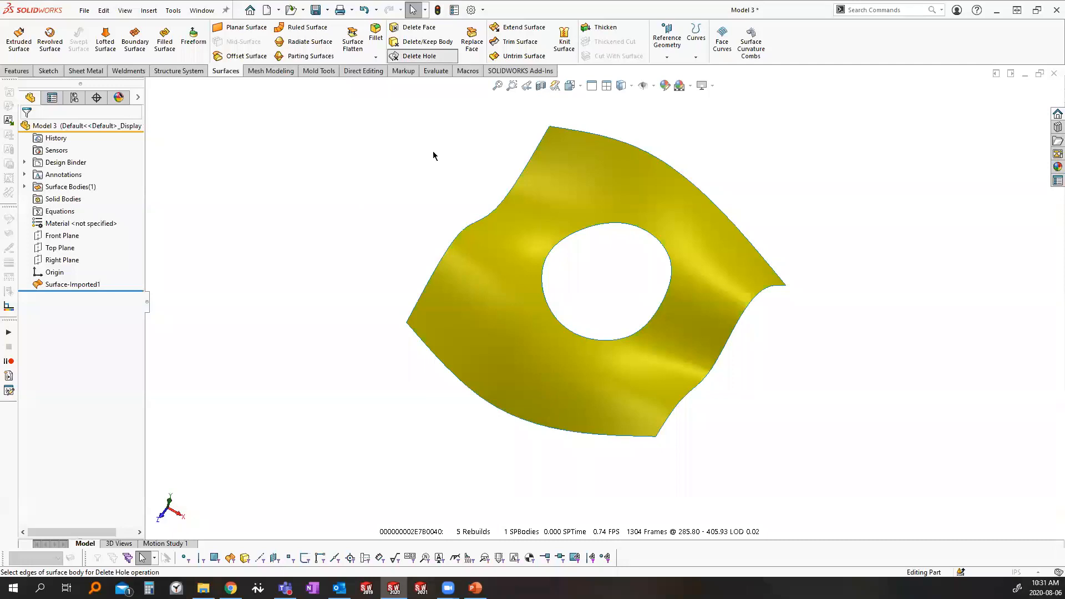
pyautogui.click(582, 230)
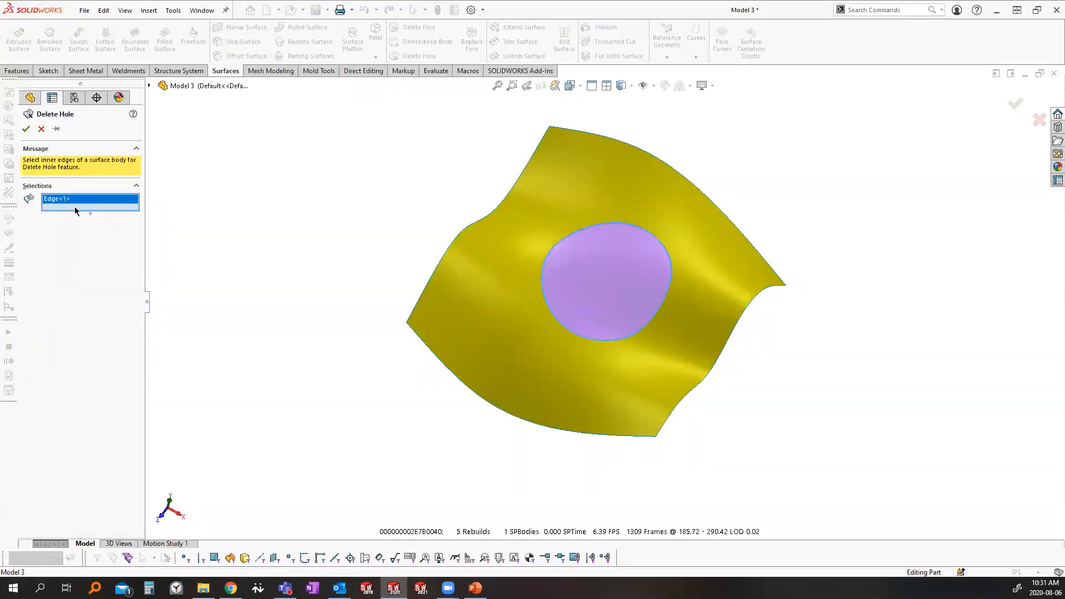
pyautogui.click(26, 130)
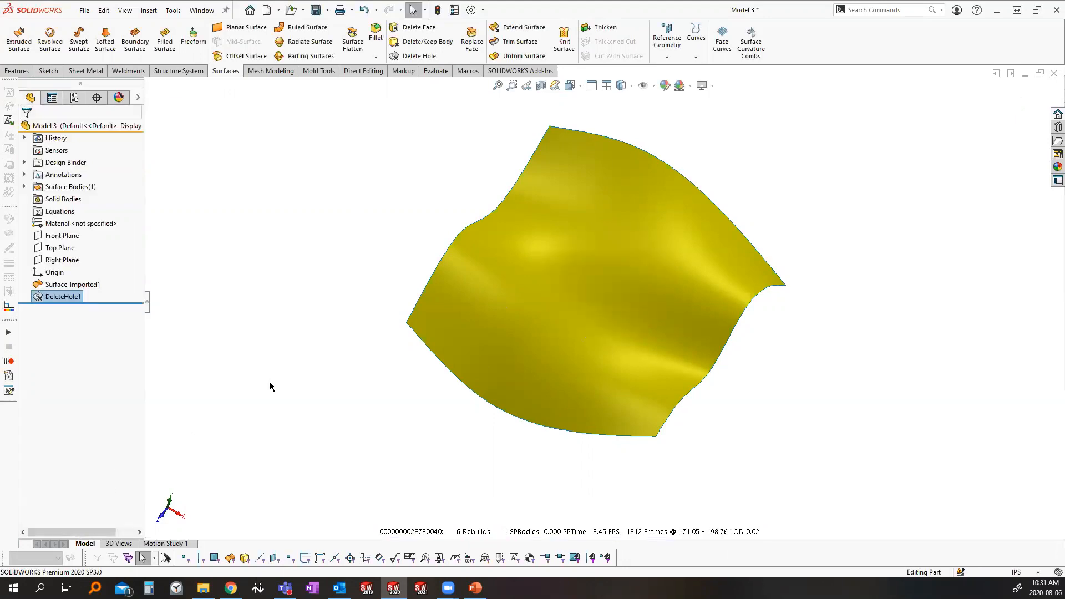
pyautogui.moveTo(460, 365); pyautogui.dragTo(519, 330, button='middle')
pyautogui.click(519, 330)
pyautogui.moveTo(340, 530); pyautogui.dragTo(285, 435, button='middle')
pyautogui.click(285, 435)
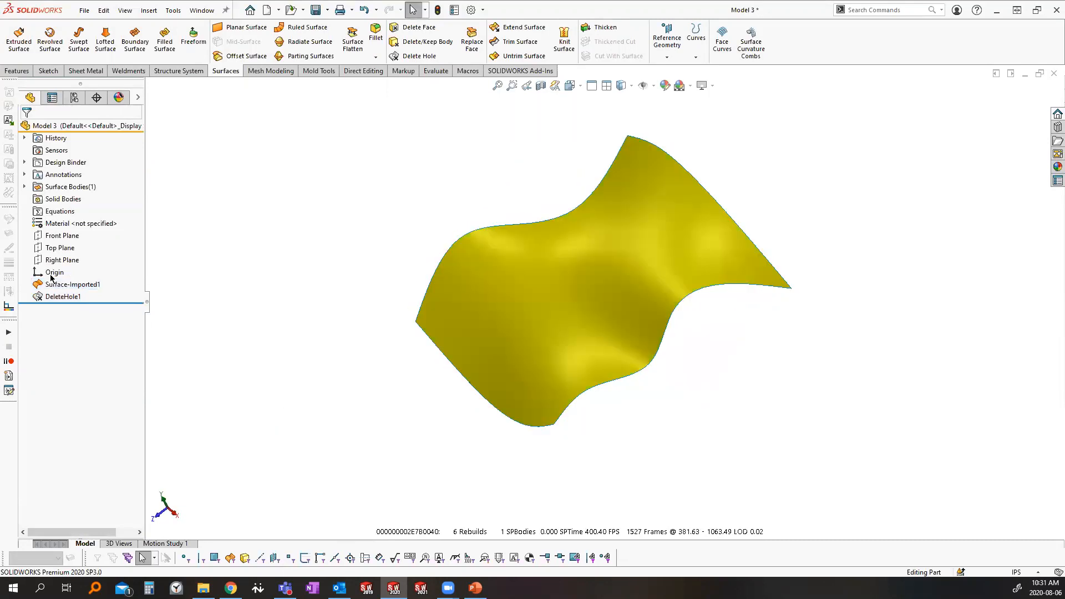
# Step: Delete the Delete Hole feature from Model 3
pyautogui.click(55, 297)
pyautogui.press('Delete')
pyautogui.press('Return')
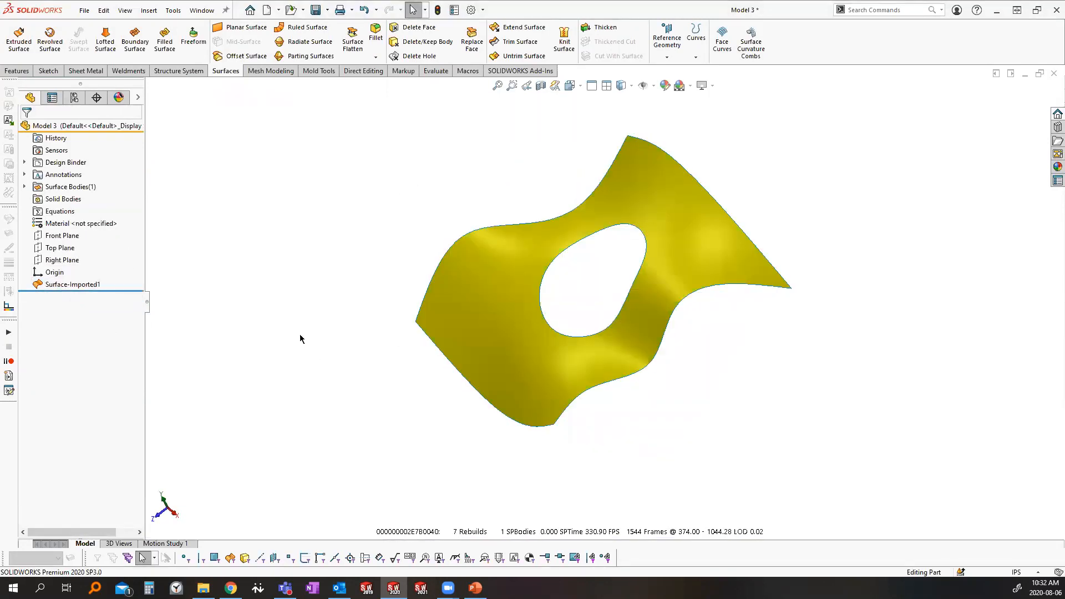
# Step: Switch to the PowerPoint slide show and advance past the Patching Tools slide
pyautogui.hotkey('alt', 'Tab')
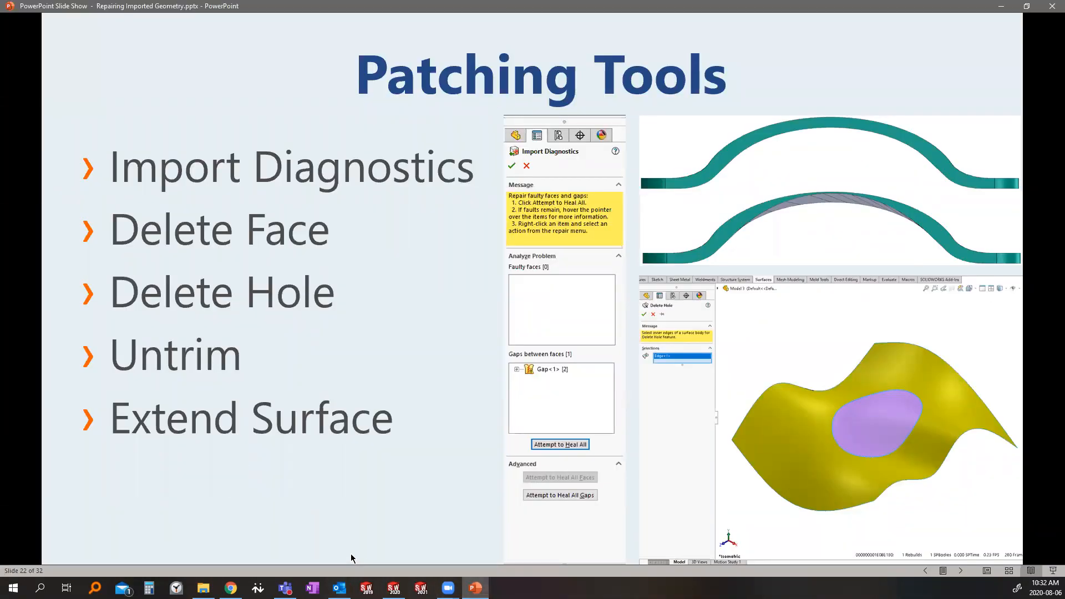
pyautogui.click(339, 516)
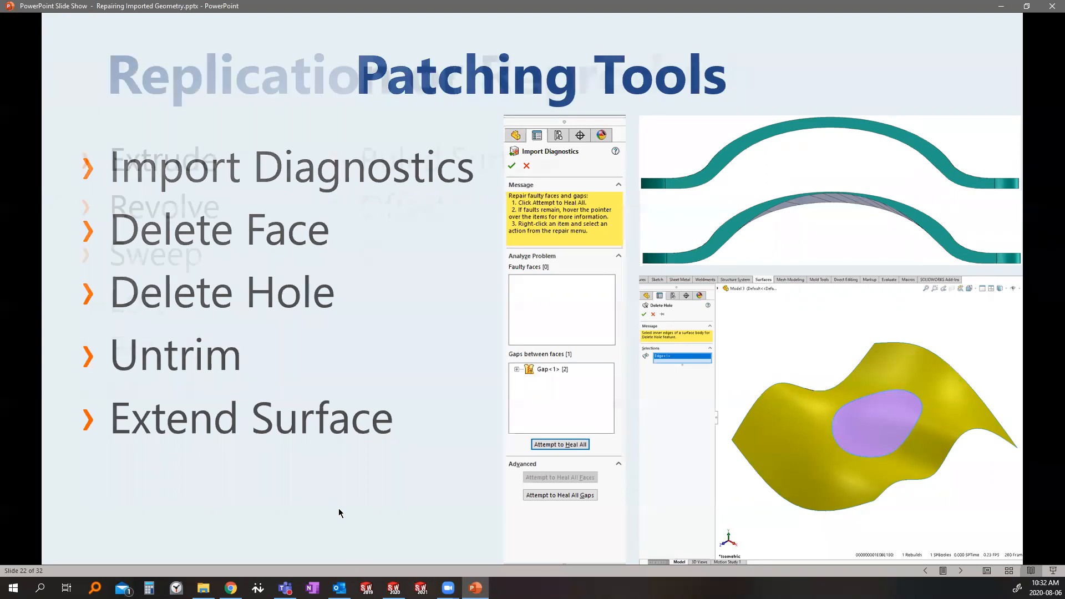
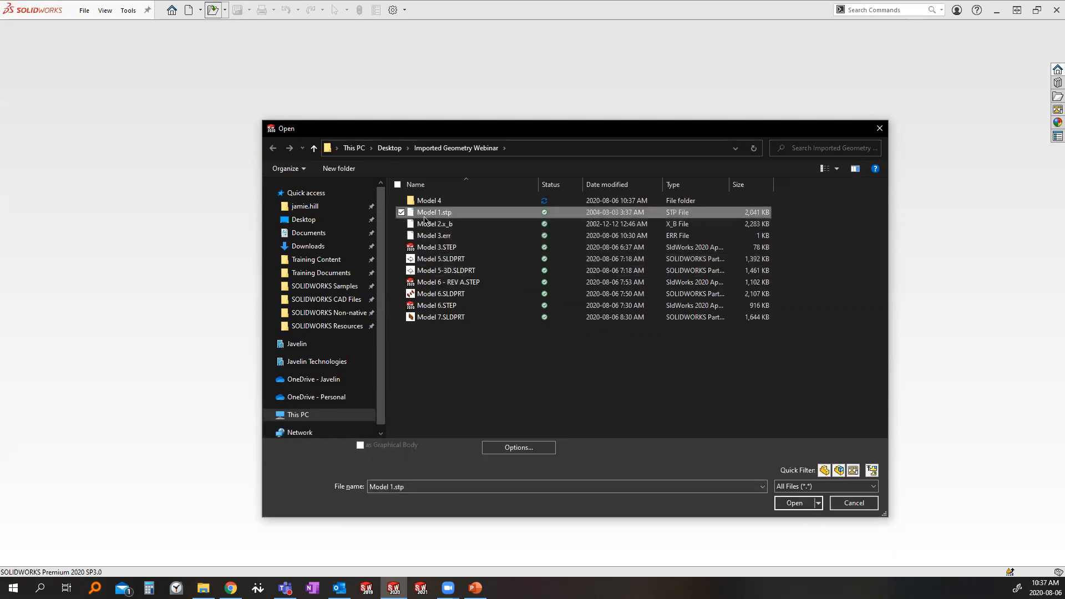
# Step: Open Model 5.SLDPRT and Model 5-3D.SLDPRT together and maximize the Model 5-3D window
pyautogui.click(448, 260)
pyautogui.keyDown('ctrl'); pyautogui.click(448, 270); pyautogui.keyUp('ctrl')
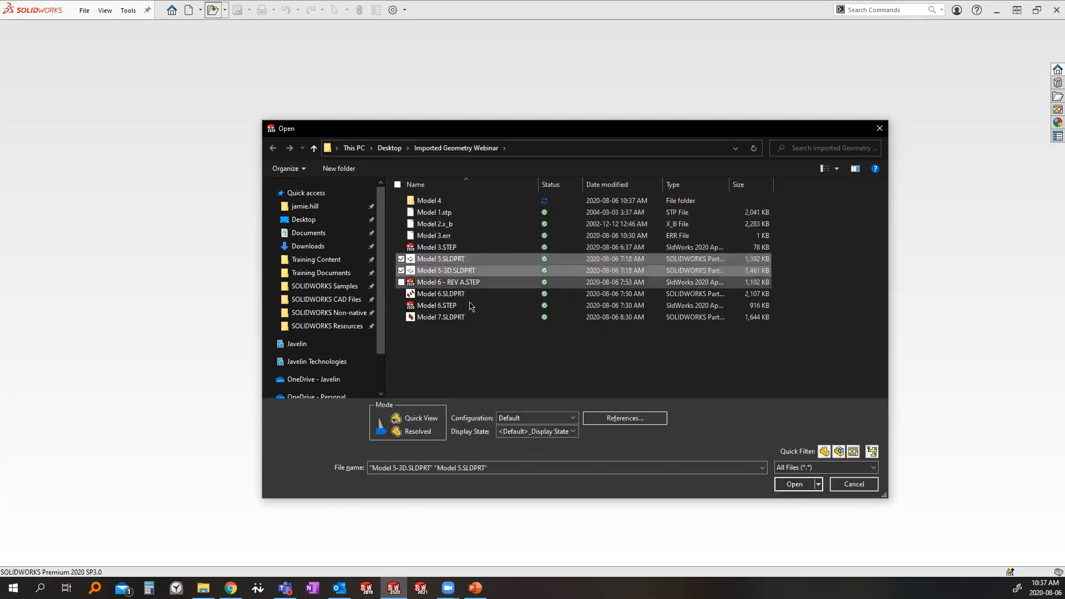
pyautogui.click(796, 485)
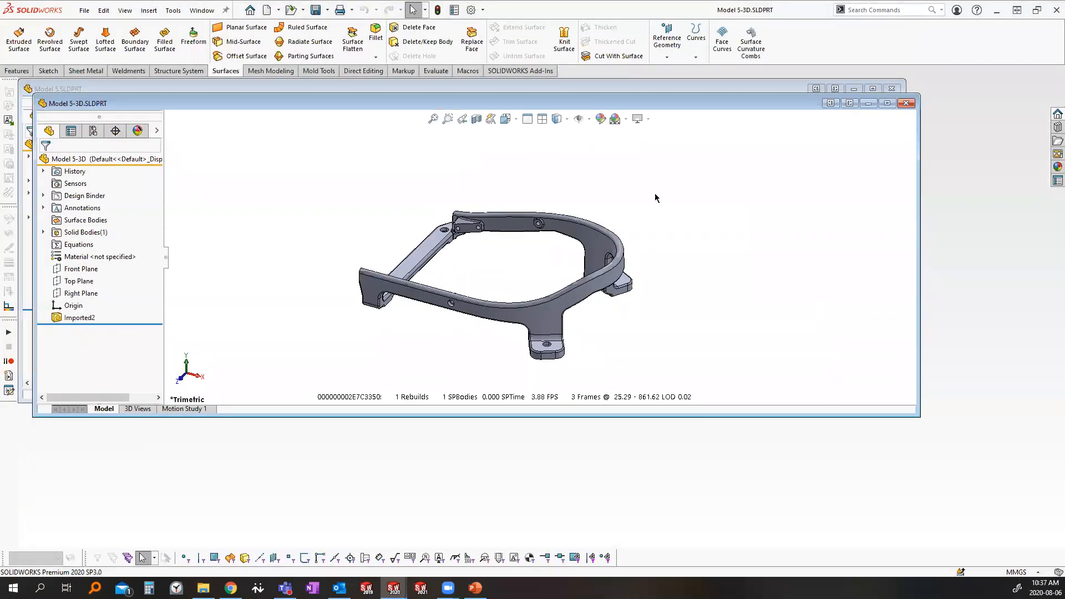
pyautogui.click(886, 103)
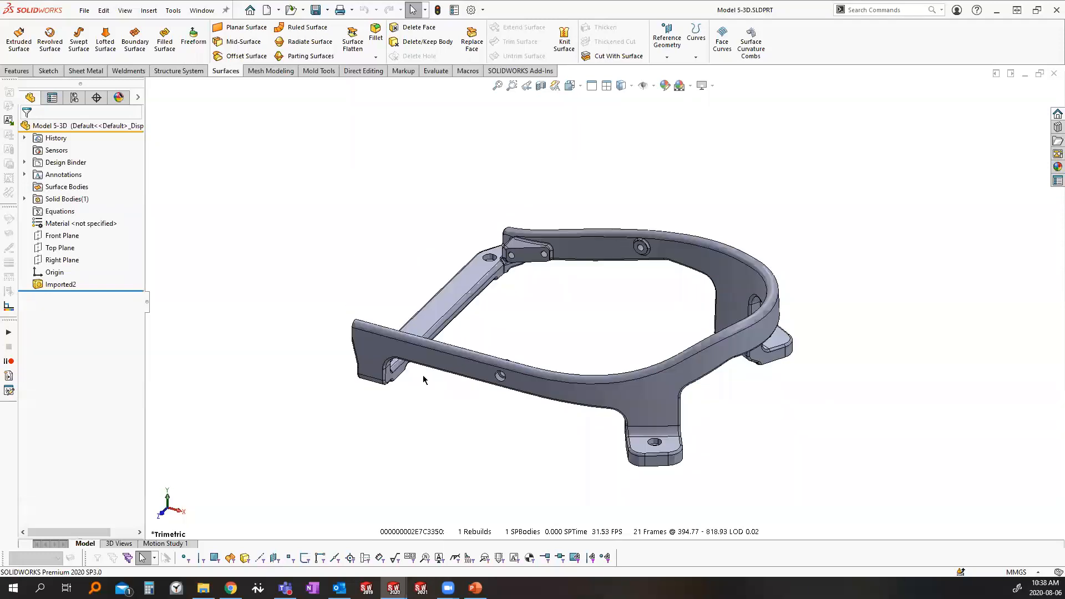
# Step: Inspect the Model 5-3D frame from another angle and highlight the body belonging to its imported feature
pyautogui.moveTo(444, 436); pyautogui.dragTo(488, 442, button='middle')
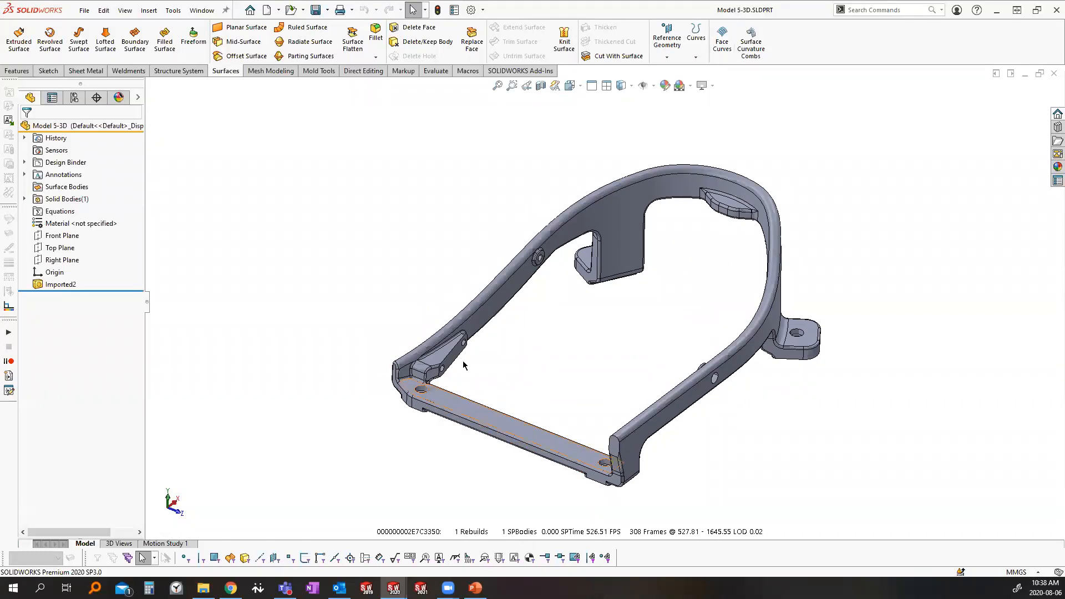
pyautogui.rightClick(58, 285)
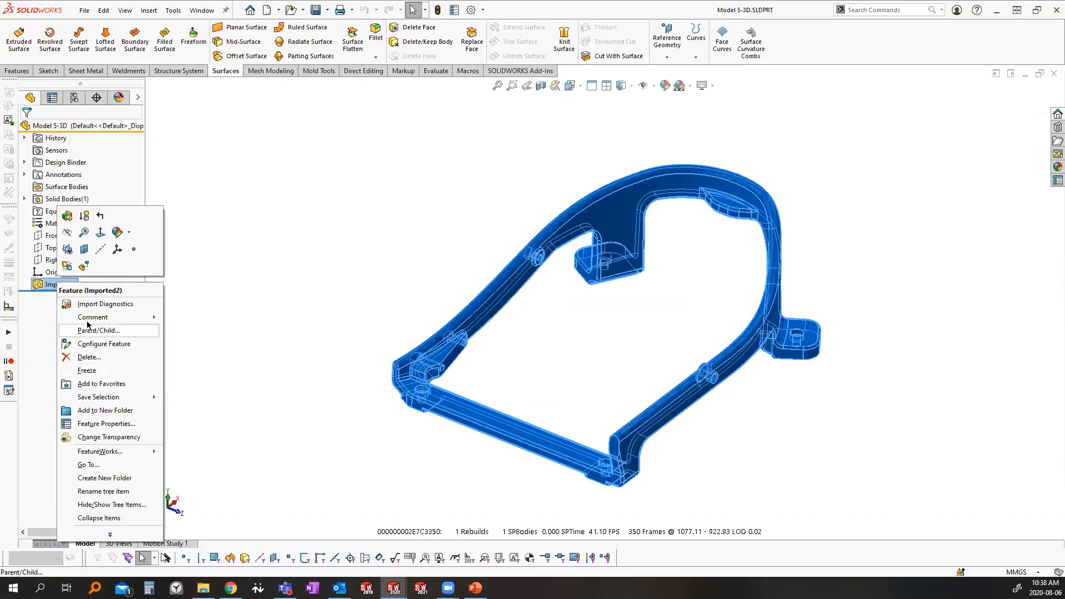
pyautogui.click(322, 382)
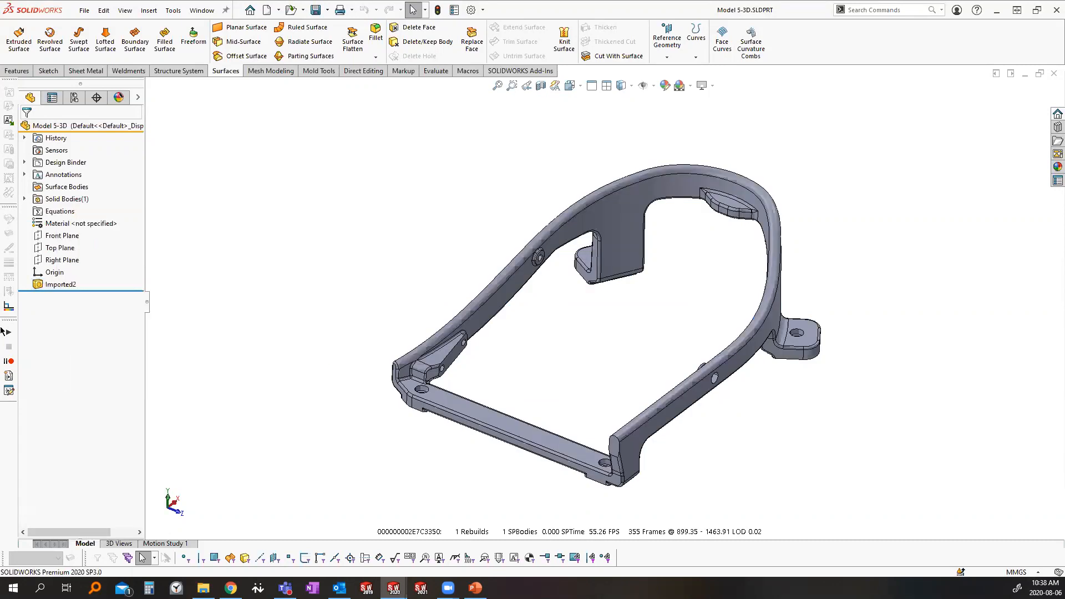
pyautogui.click(48, 287)
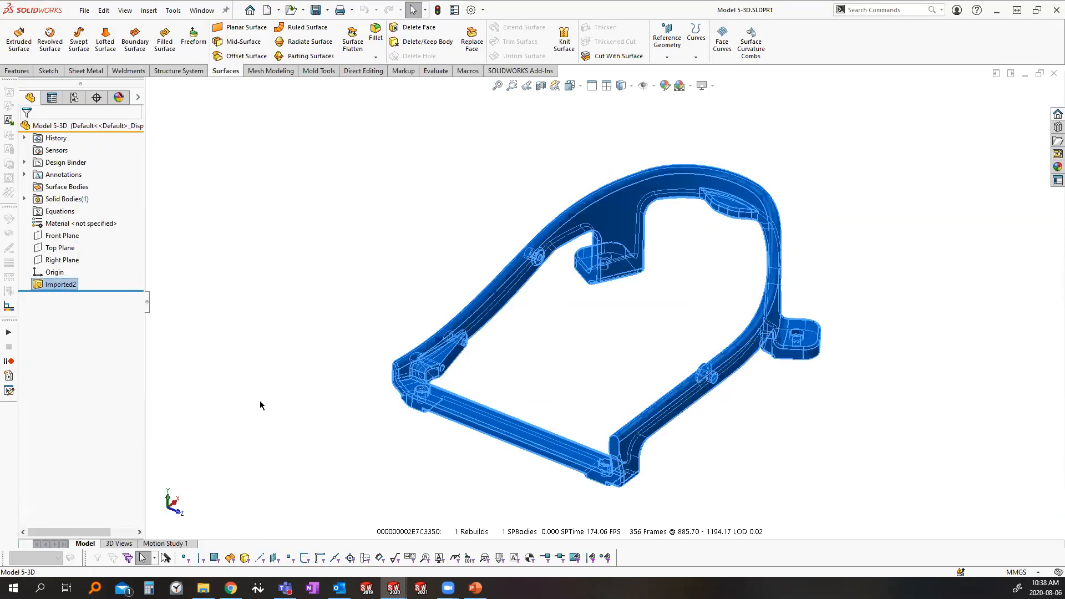
pyautogui.click(211, 390)
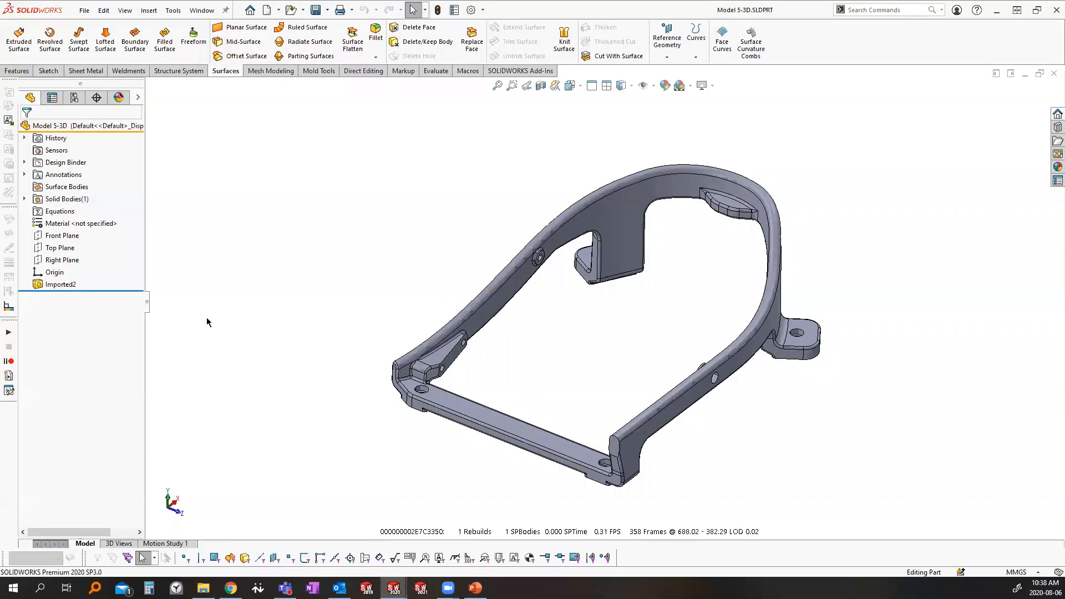
# Step: Switch to Model 5 and examine the filleted two-hole bracket at the frame's corner up close
pyautogui.hotkey('ctrl', 'Tab')
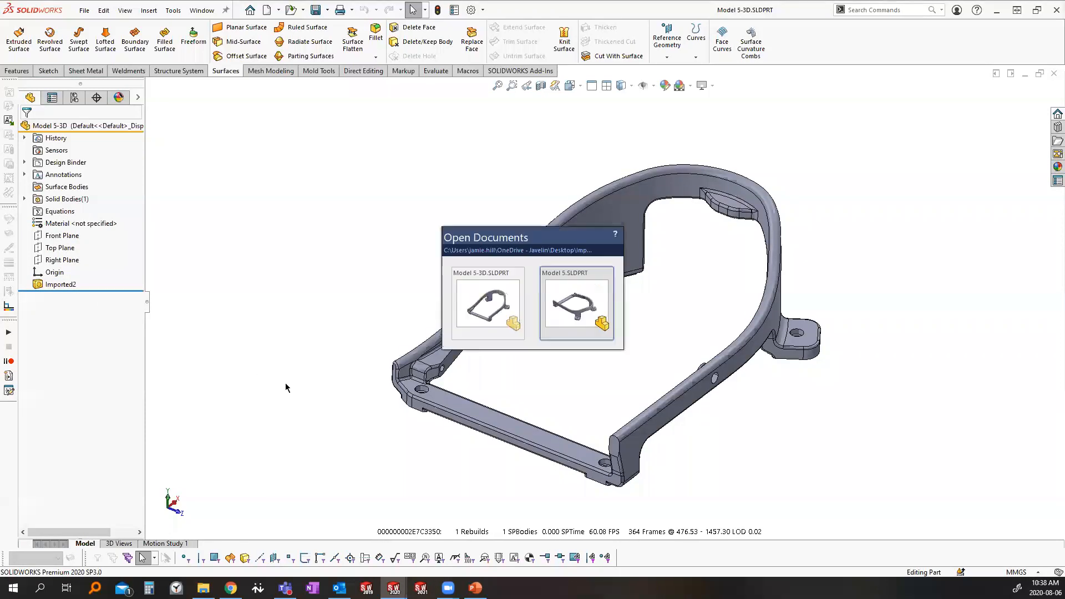
pyautogui.click(575, 320)
pyautogui.moveTo(460, 310); pyautogui.dragTo(466, 399, button='middle')
pyautogui.scroll(-5, 407, 355)
pyautogui.scroll(-3, 407, 355)
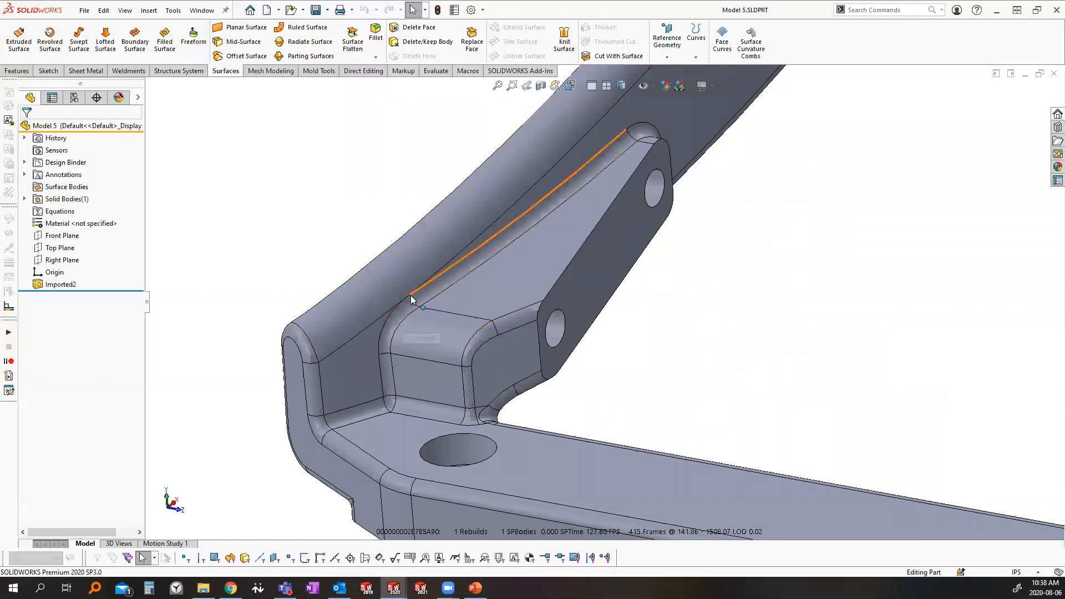
# Step: Inspect the two-hole corner bracket in Model 5-3D for comparison and return to a trimetric view of Model 5
pyautogui.scroll(3, 541, 413)
pyautogui.press('z')
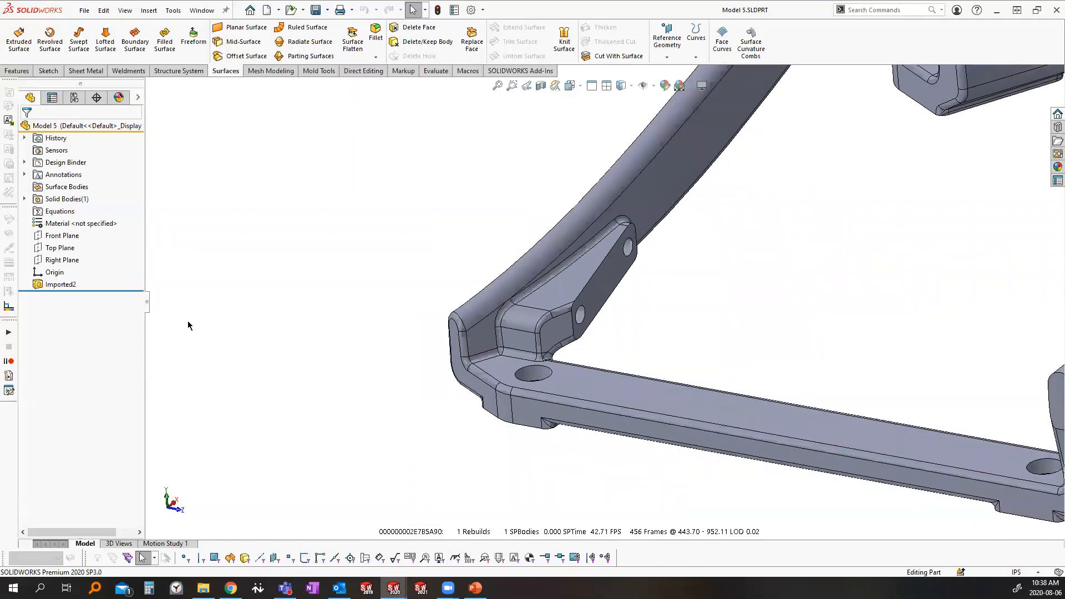
pyautogui.hotkey('ctrl', 'Tab')
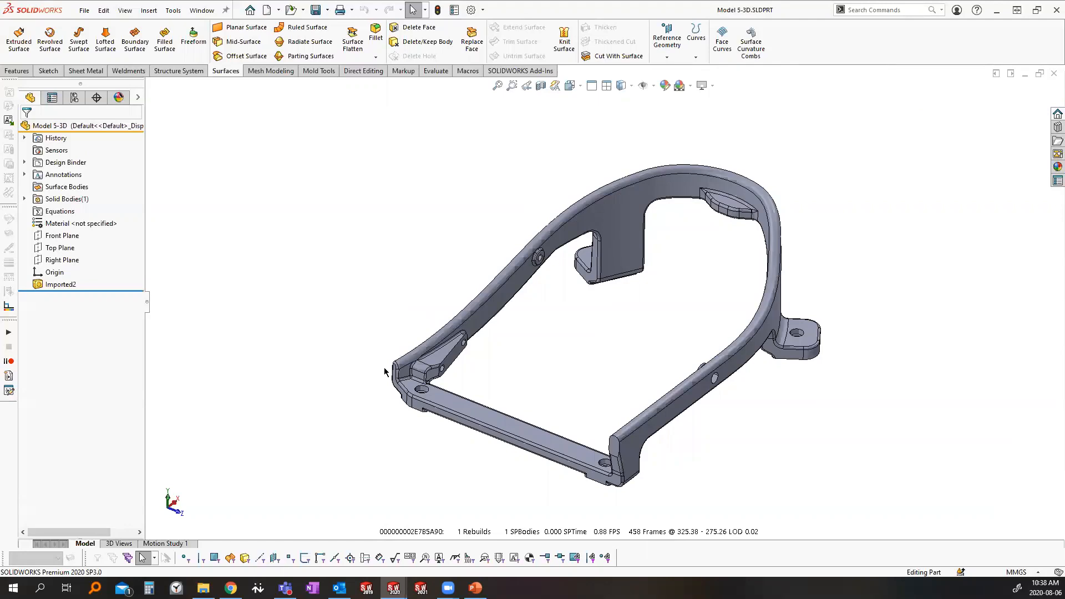
pyautogui.scroll(-6, 466, 372)
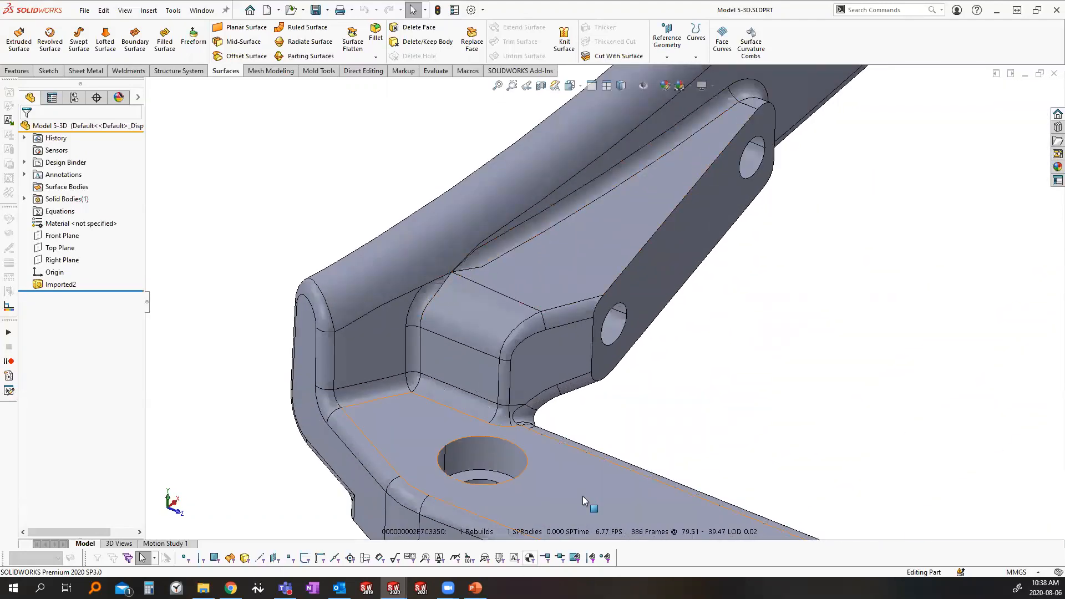
pyautogui.moveTo(778, 424); pyautogui.dragTo(889, 203, button='right')
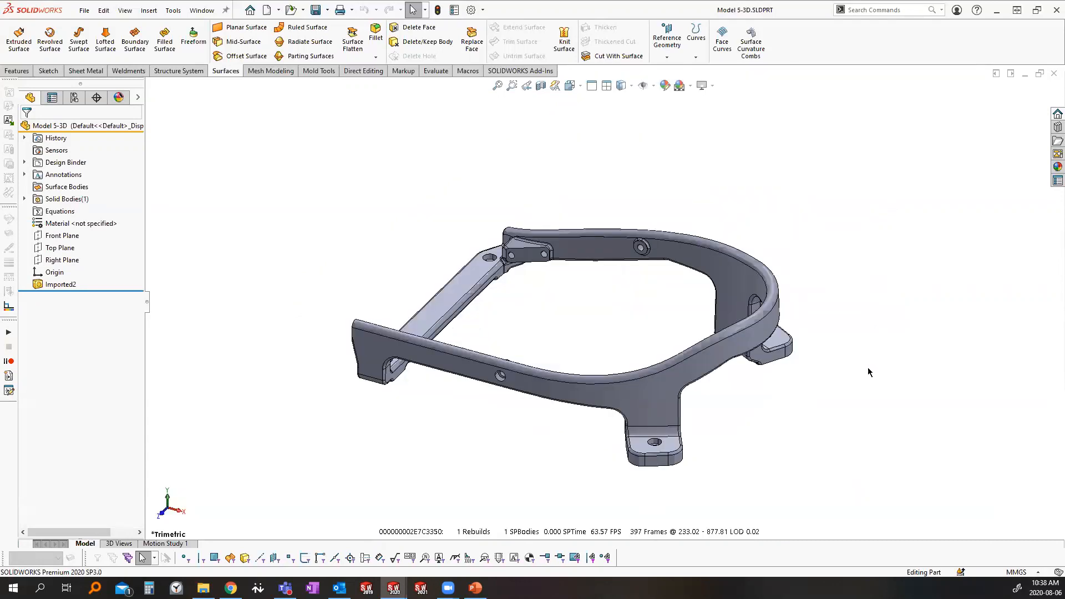
pyautogui.hotkey('ctrl', 'Tab')
pyautogui.moveTo(859, 368); pyautogui.dragTo(907, 249, button='right')
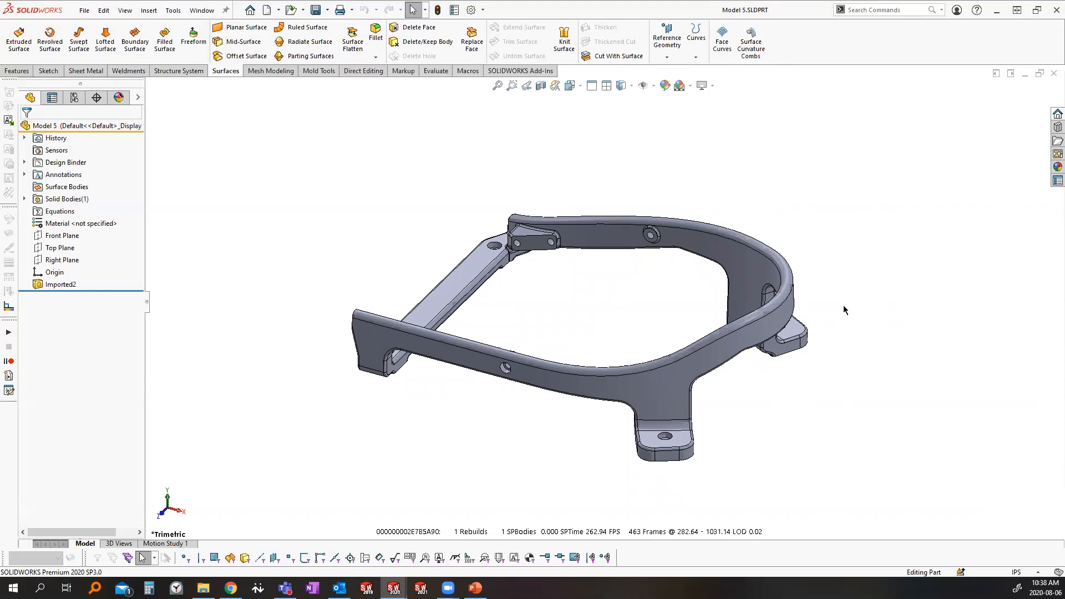
# Step: Set up Compare Documents with Model 5.SLDPRT as the reference document and Model 5-3D.SLDPRT as the modified document
pyautogui.click(435, 71)
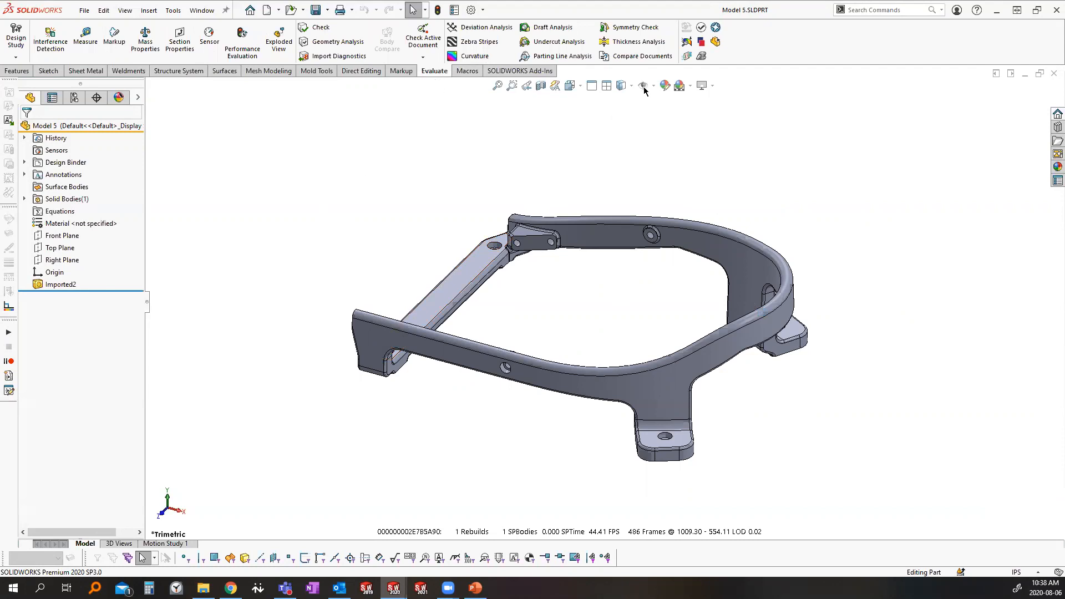
pyautogui.click(643, 57)
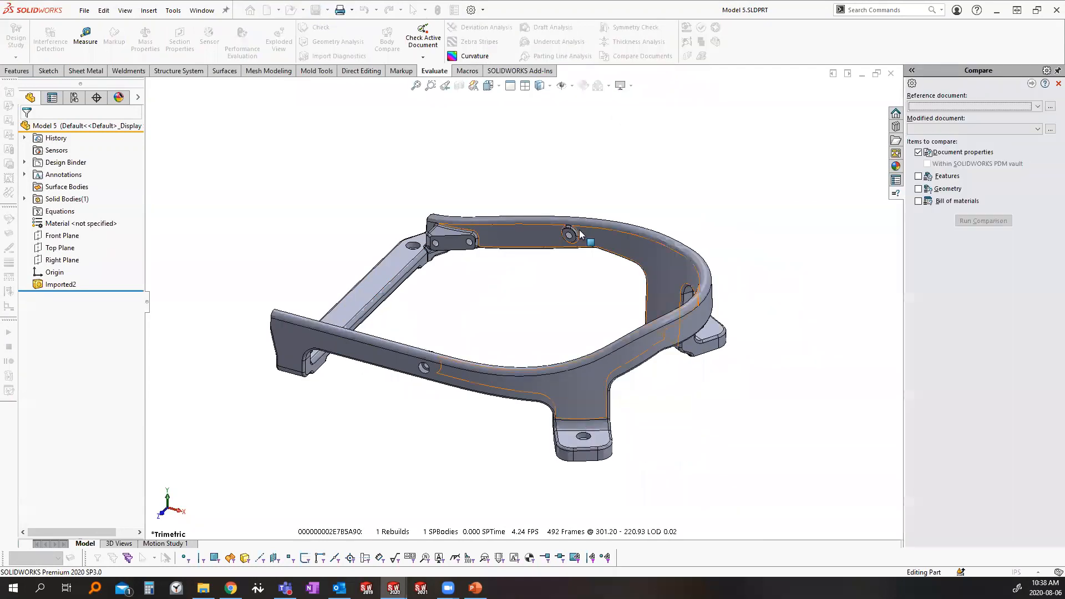
pyautogui.click(928, 110)
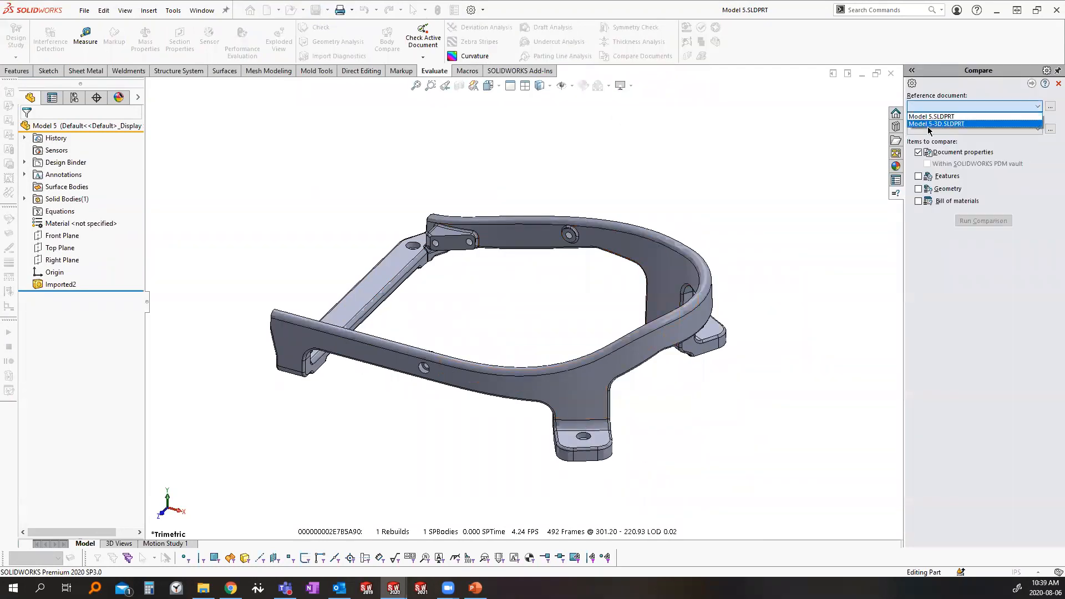
pyautogui.click(931, 116)
pyautogui.click(925, 129)
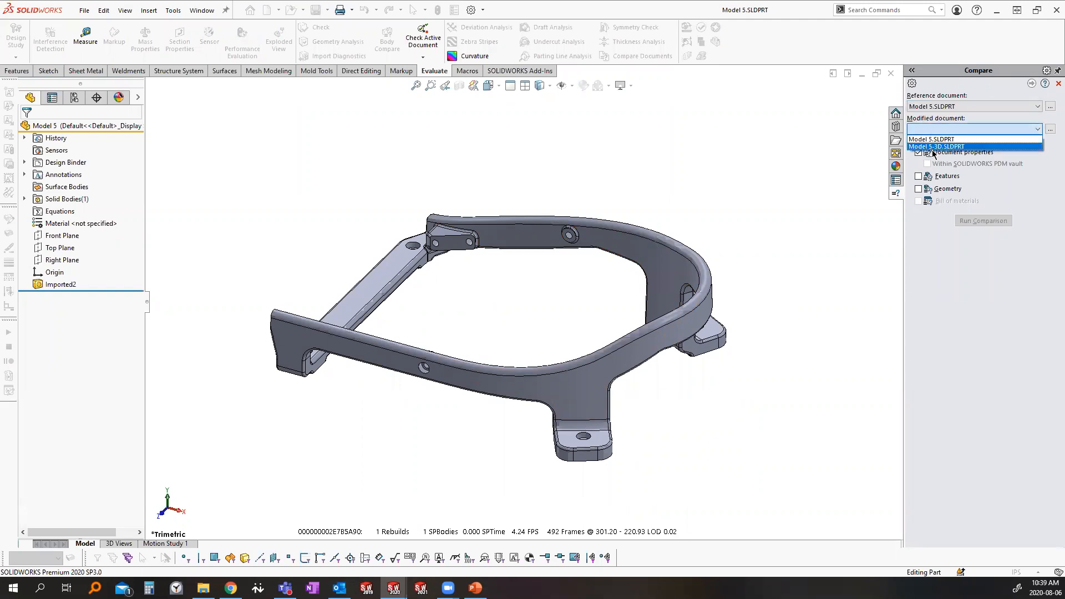
pyautogui.click(944, 147)
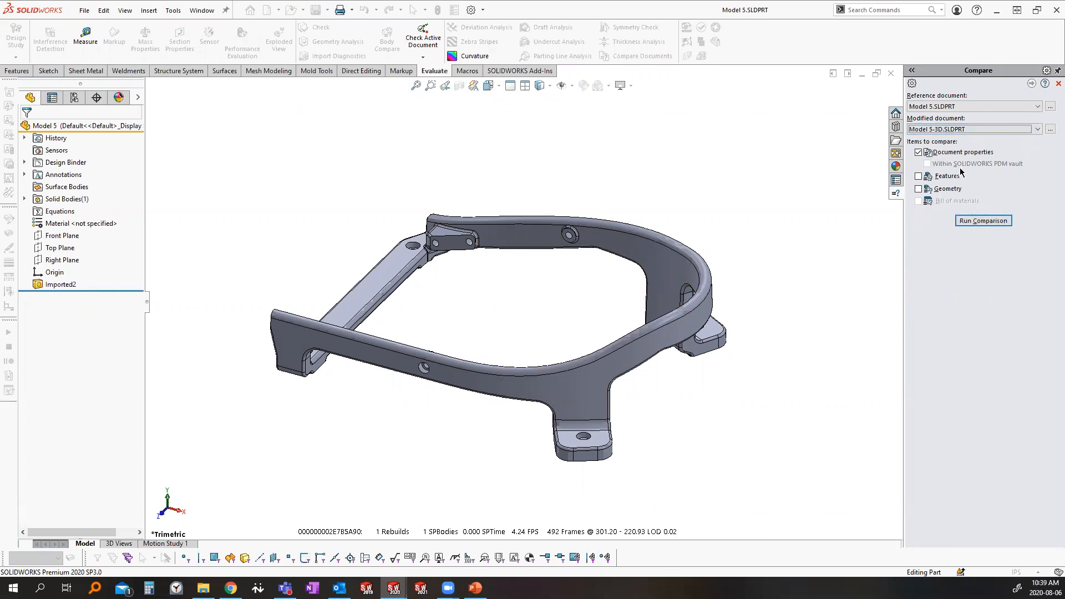
# Step: Add geometry to the items to compare and run the comparison, continuing with the second document's check
pyautogui.click(919, 189)
pyautogui.click(971, 277)
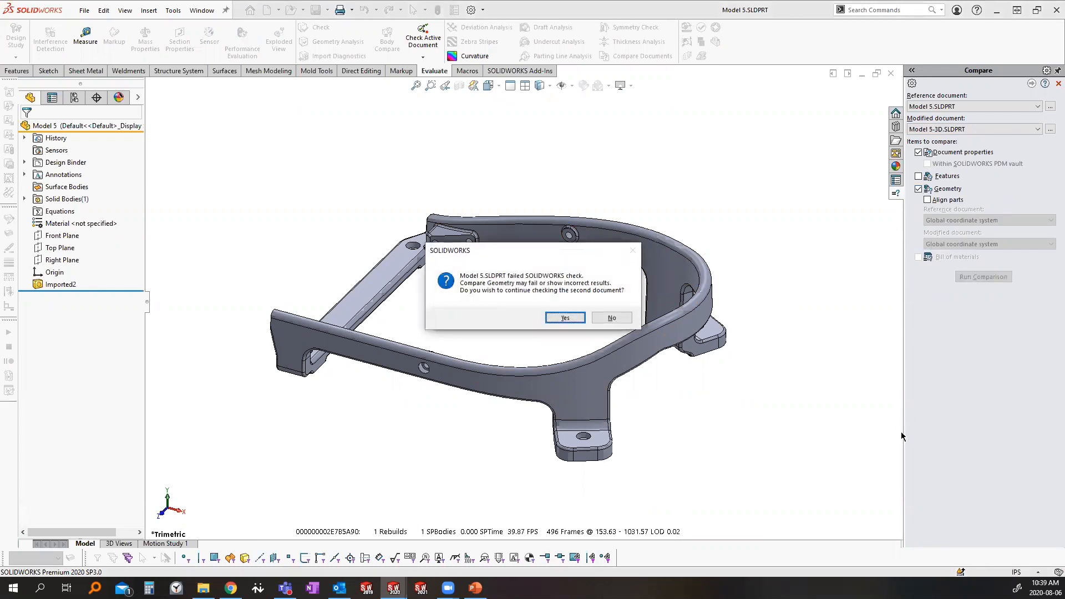
pyautogui.click(565, 318)
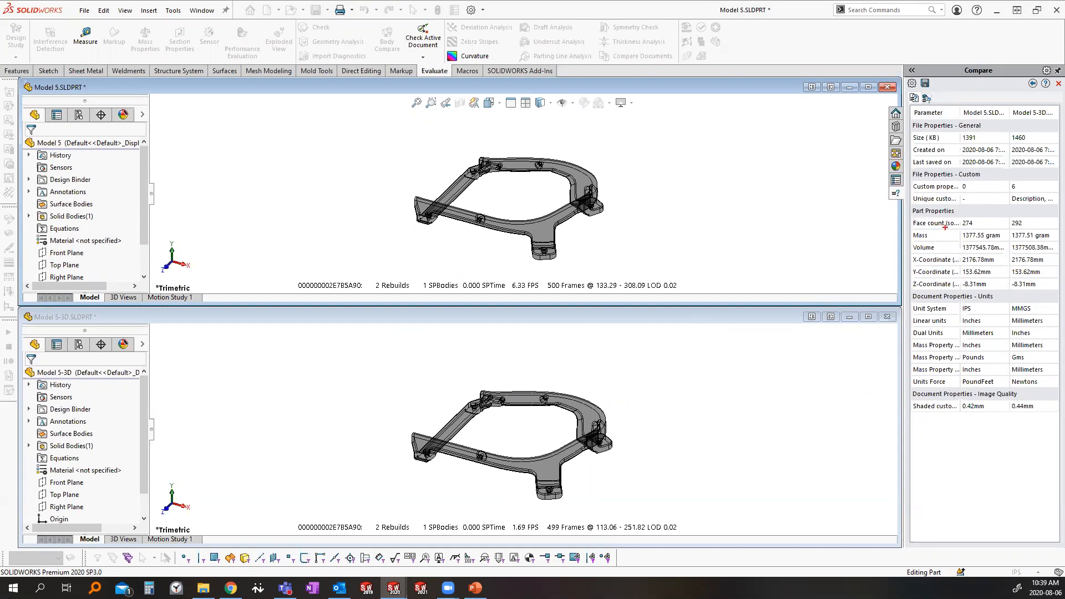
# Step: Point out the two parts' masses in the property results and display the unique faces in the face comparison
pyautogui.moveTo(946, 227); pyautogui.dragTo(1055, 242)
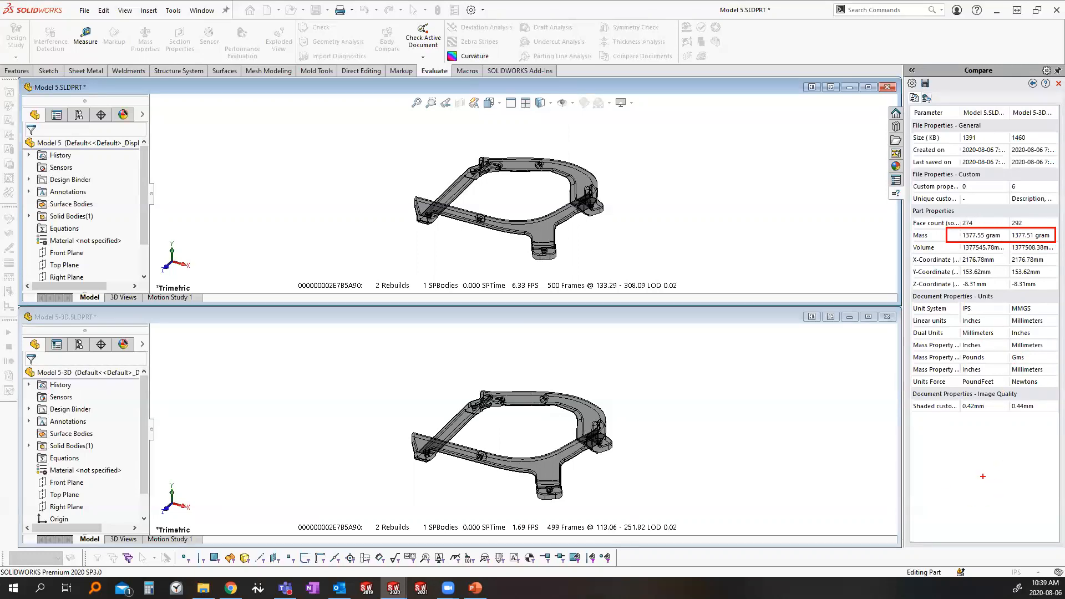
pyautogui.press('Escape')
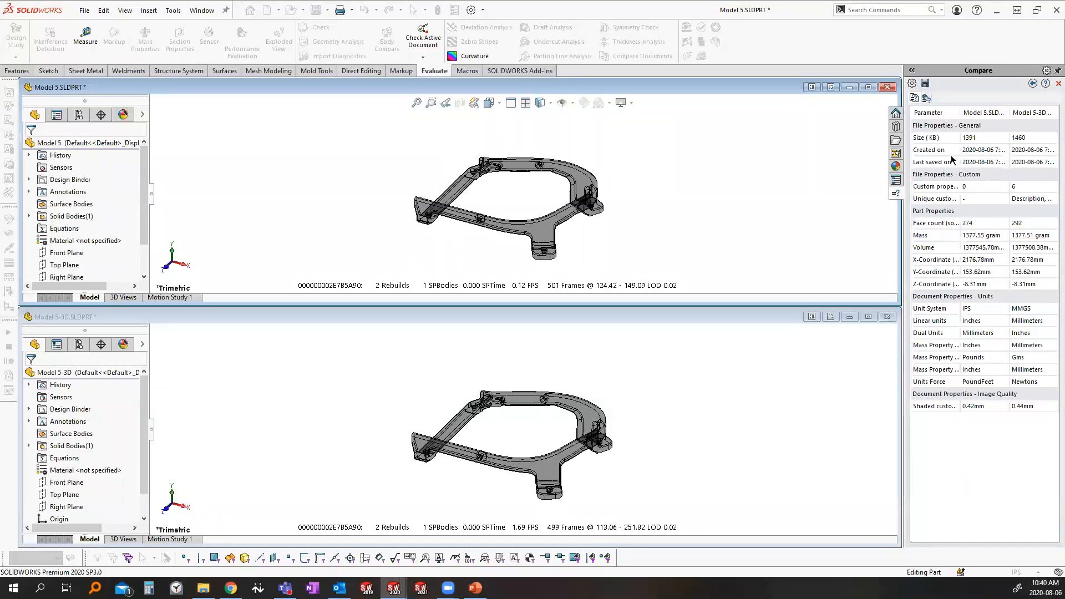
pyautogui.click(926, 99)
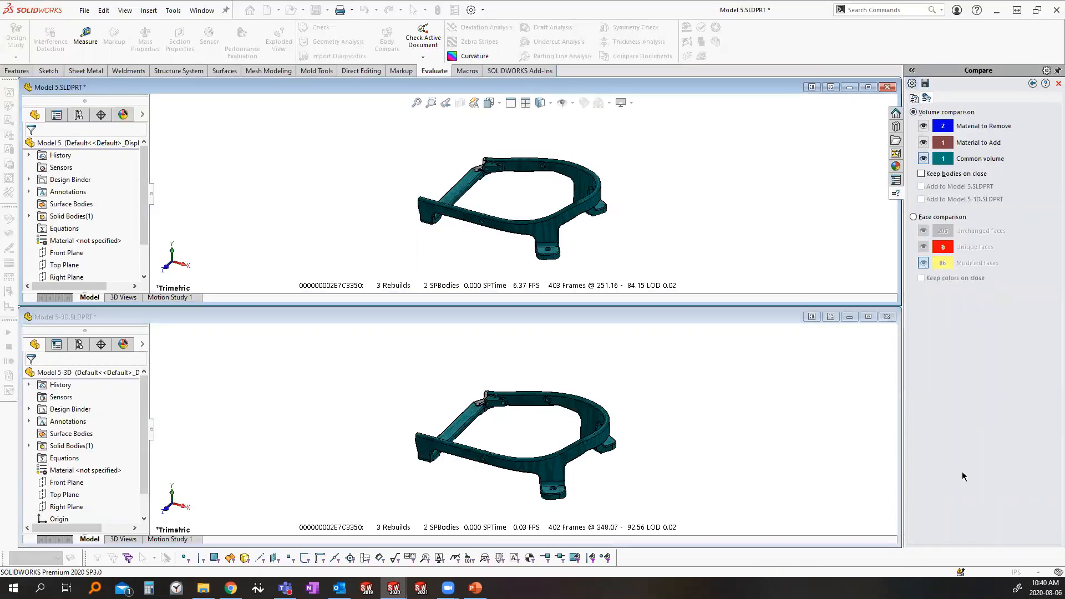
pyautogui.click(913, 217)
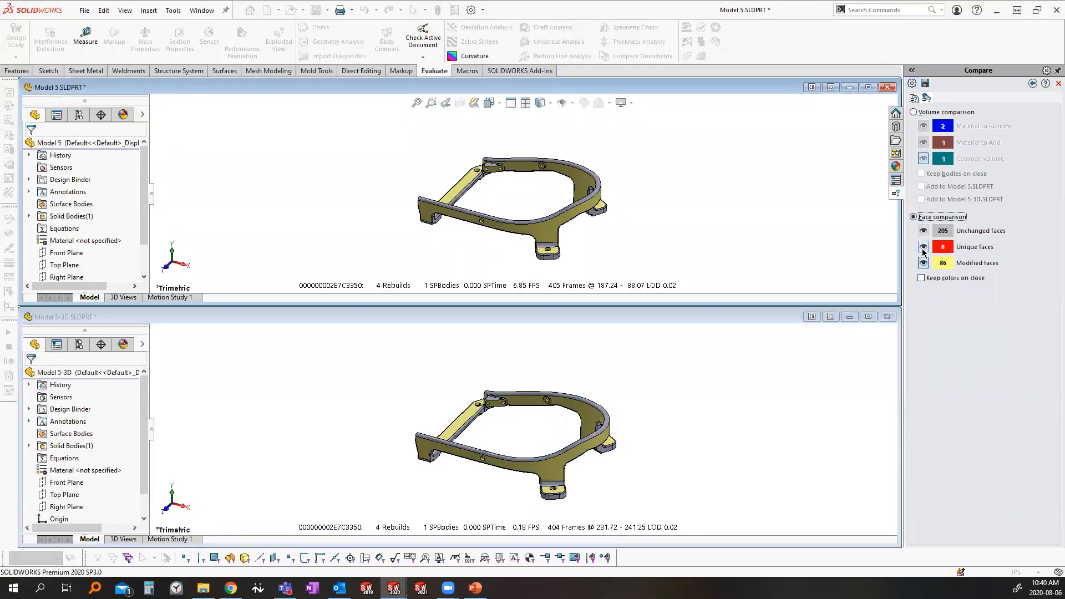
pyautogui.click(923, 250)
# Step: Examine the unique faces around the corner bracket up close in both parts and return to the full frames
pyautogui.moveTo(464, 407); pyautogui.dragTo(475, 453, button='middle')
pyautogui.scroll(-10, 471, 440)
pyautogui.scroll(3, 474, 466)
pyautogui.scroll(-3, 474, 485)
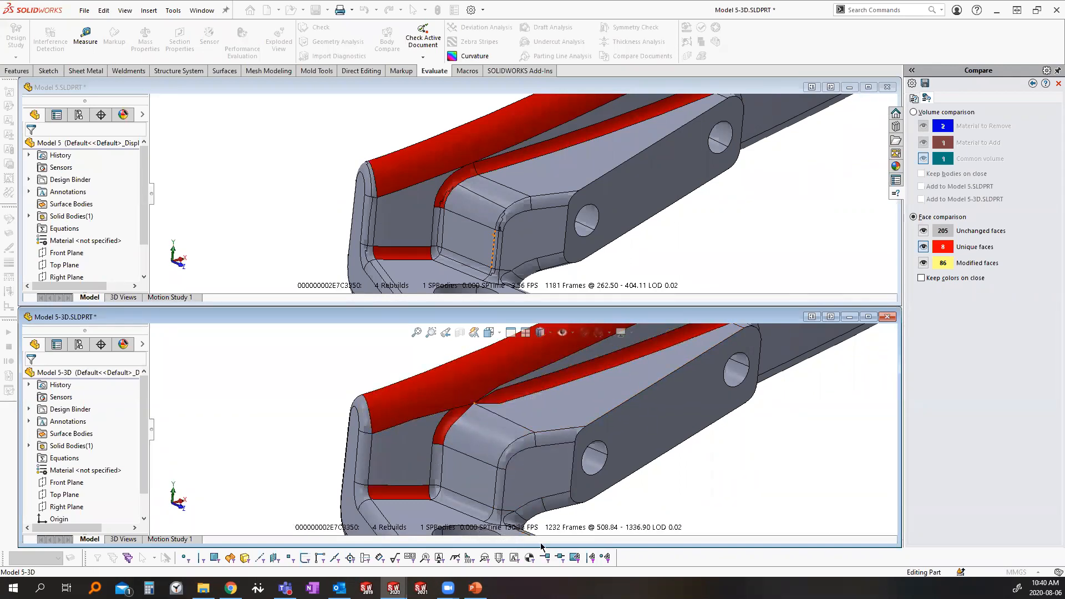
pyautogui.scroll(4, 632, 452)
pyautogui.scroll(5, 636, 454)
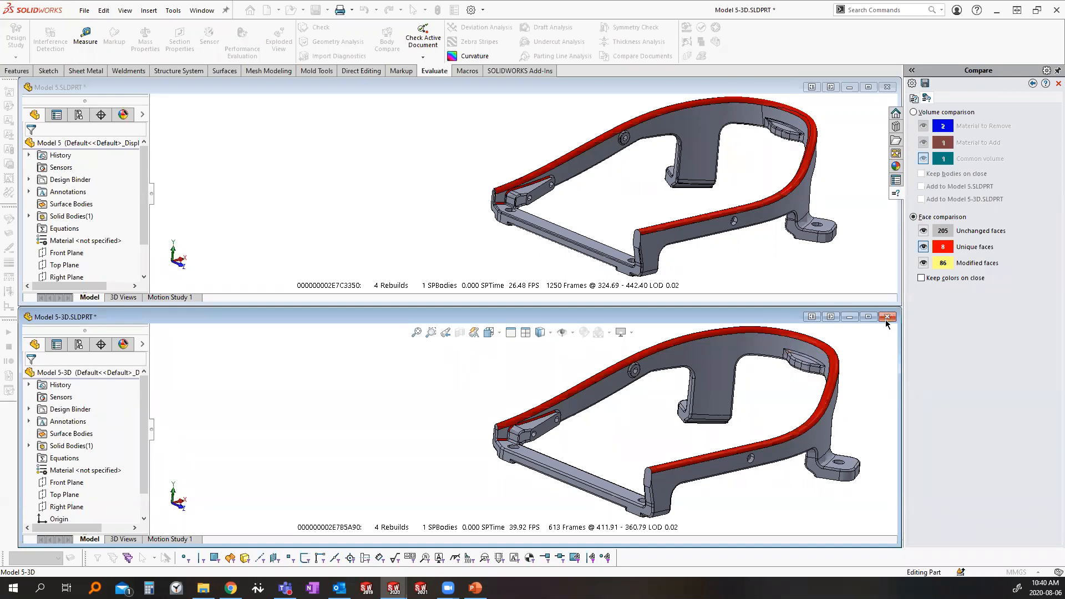
# Step: Look at the save options for the comparison report without saving it, and close the comparison
pyautogui.click(924, 83)
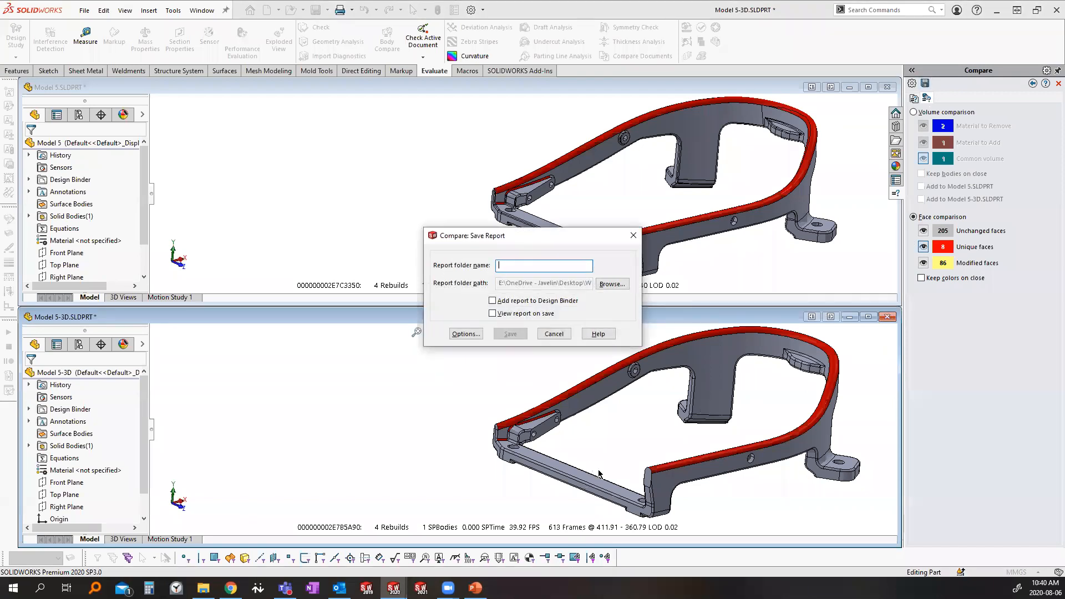
pyautogui.press('Escape')
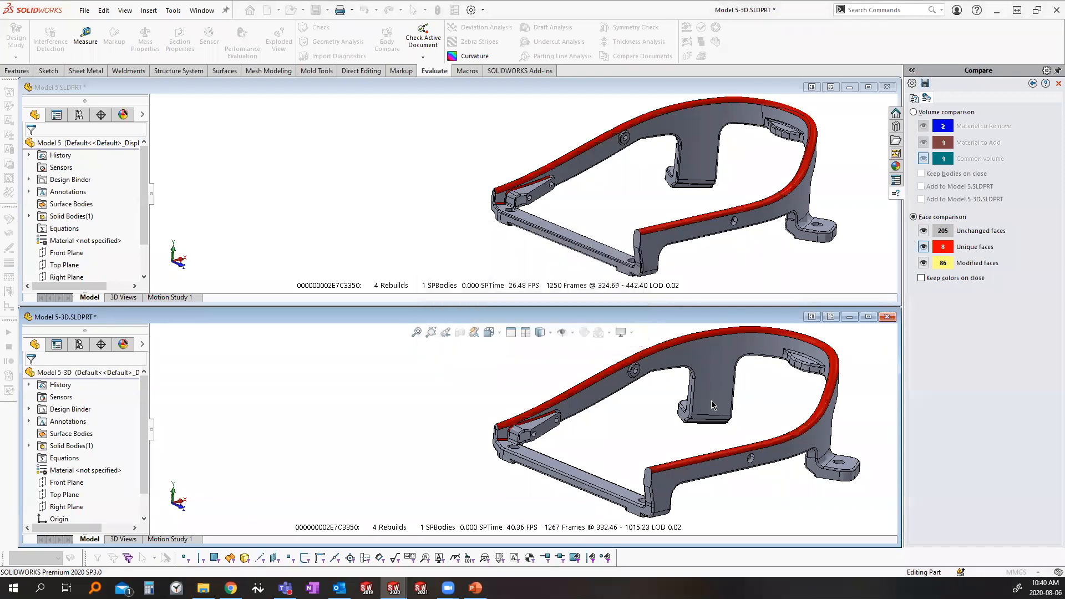
pyautogui.click(1048, 85)
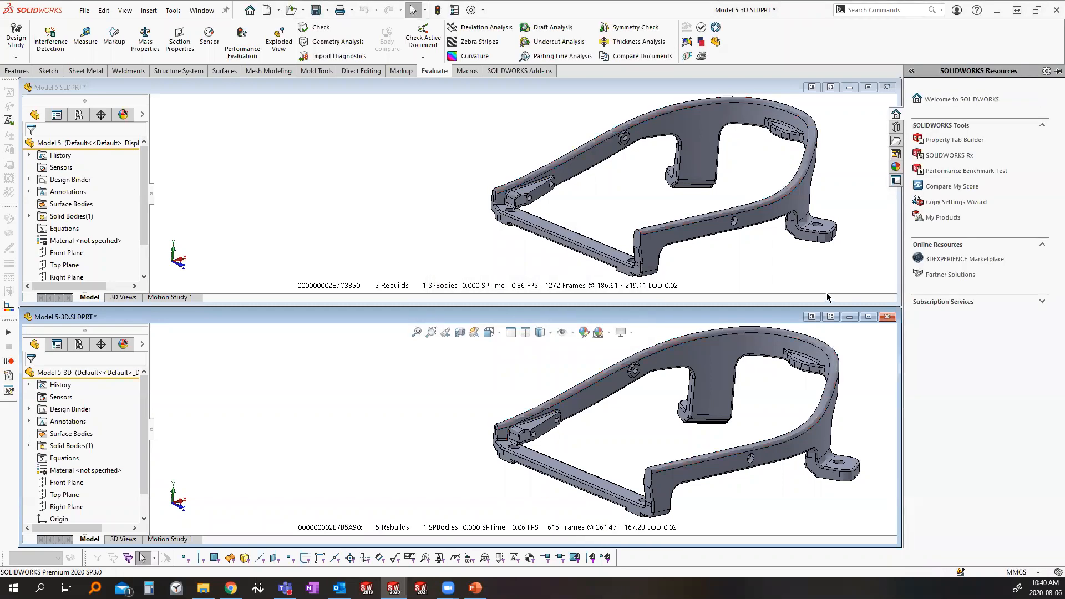
# Step: Close the Model 5 and Model 5-3D parts without saving their changes
pyautogui.click(858, 249)
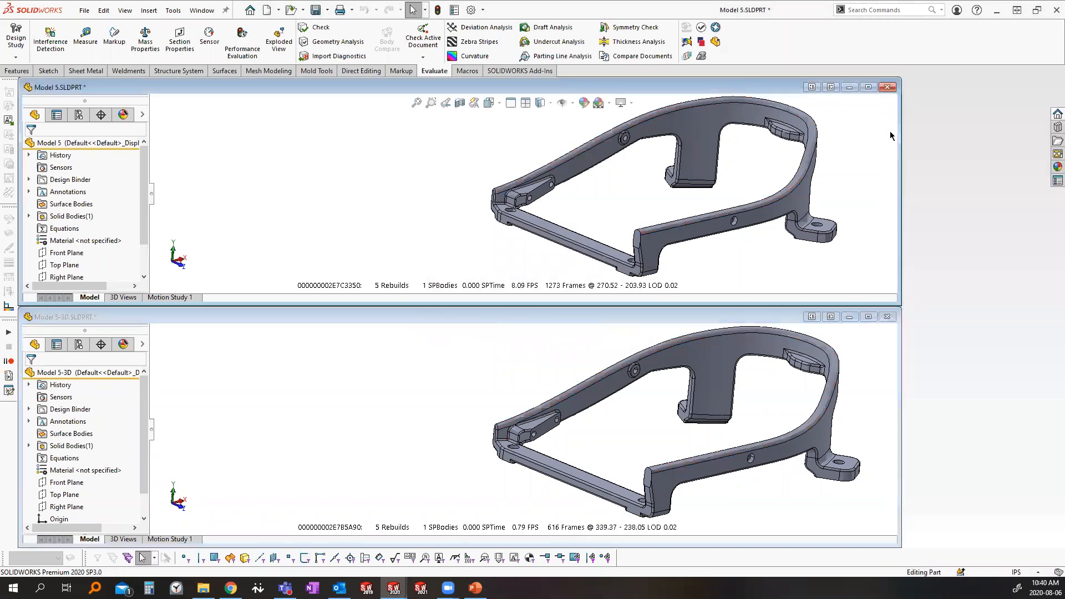
pyautogui.click(887, 87)
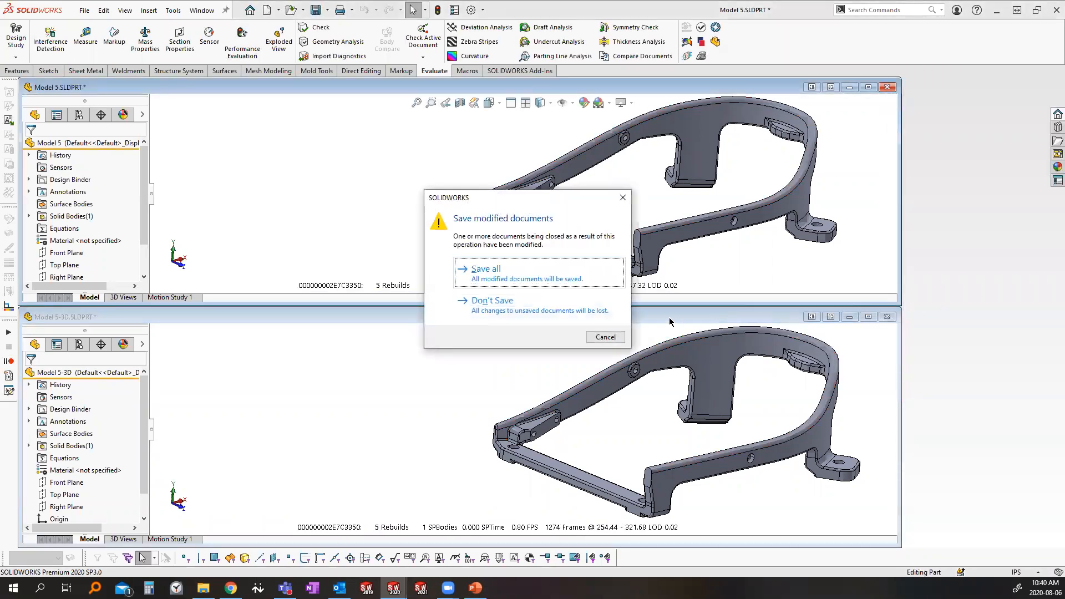
pyautogui.click(619, 303)
pyautogui.click(886, 317)
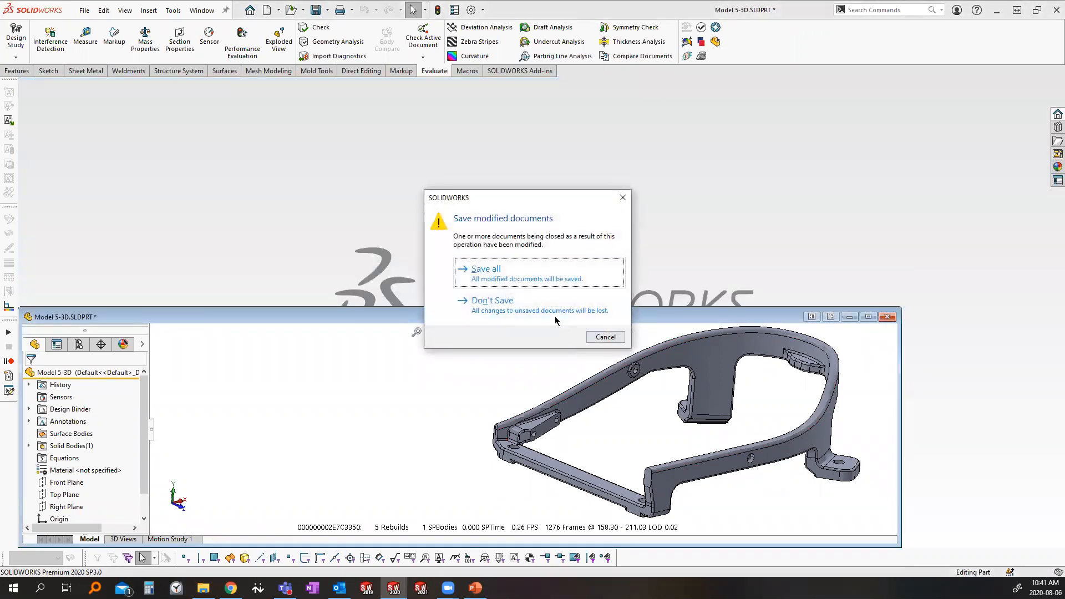
pyautogui.click(492, 300)
# Step: Switch to the PowerPoint slide show and advance from the Comparing slide to the Reloading slide
pyautogui.click(475, 587)
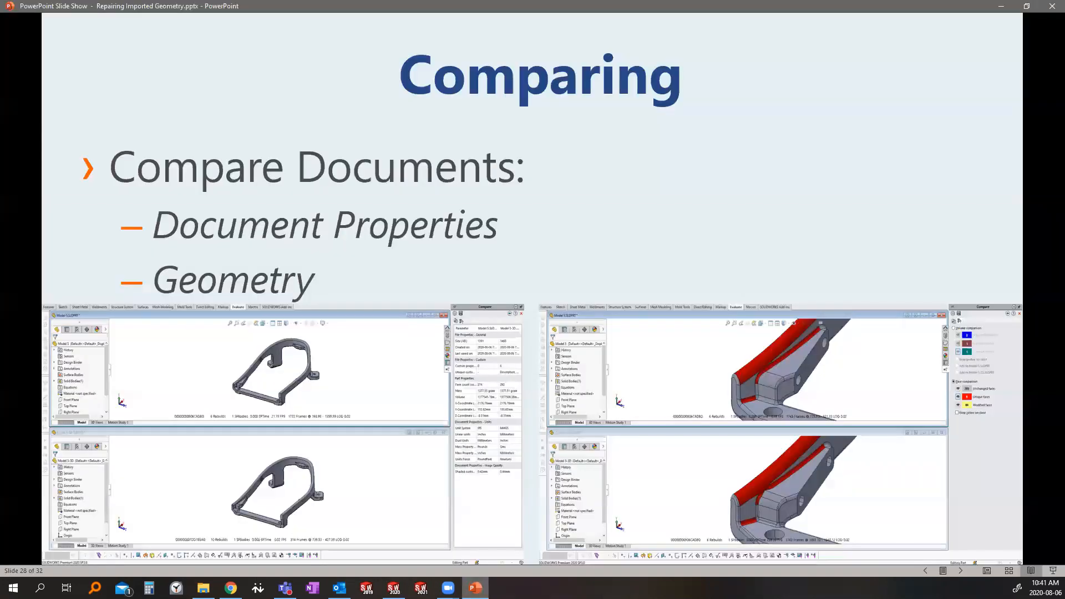
pyautogui.click(504, 291)
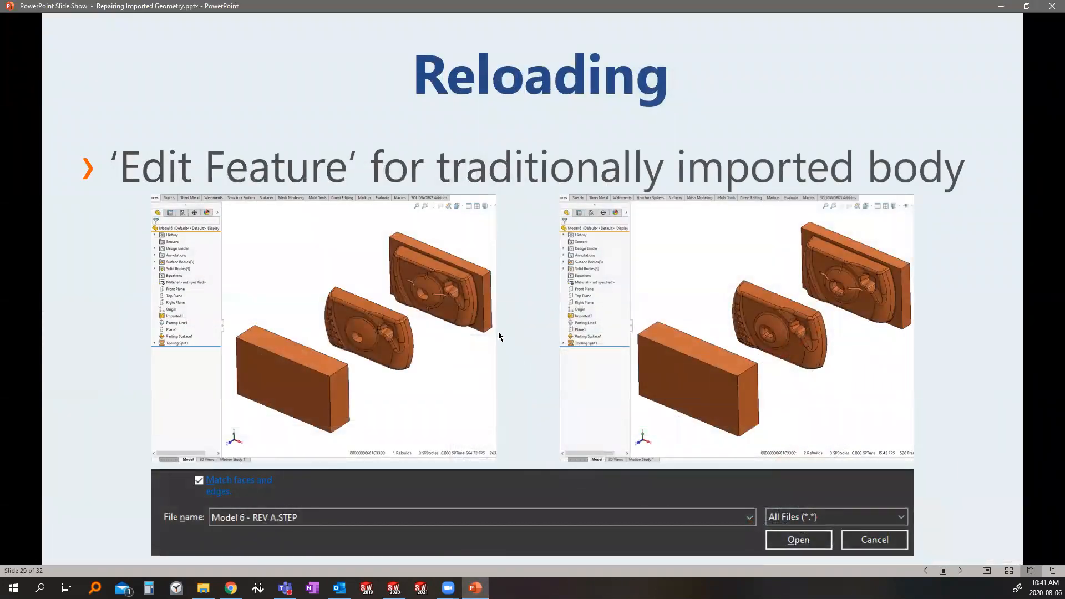
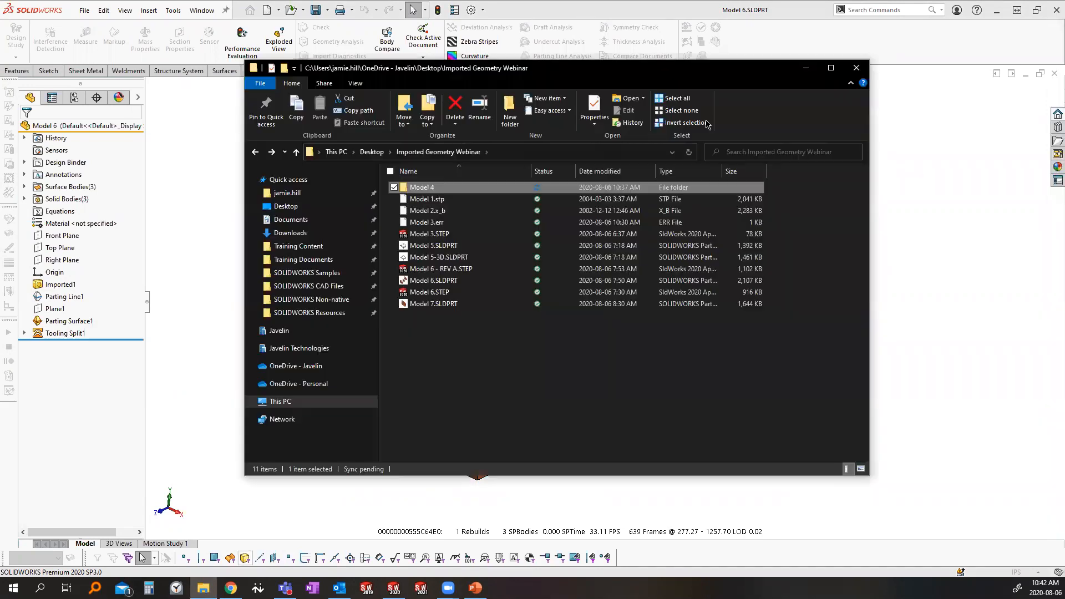
# Step: Point out Model 6.STEP and Model 6 - REV A.STEP in the webinar folder and return to the Model 6 part
pyautogui.click(514, 330)
pyautogui.click(445, 292)
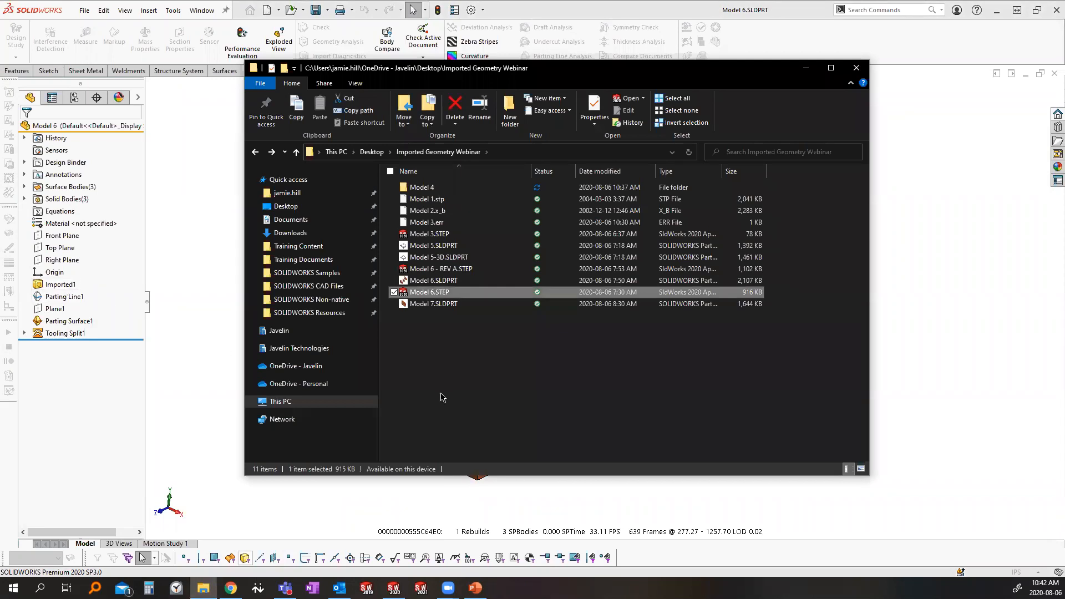
pyautogui.click(439, 270)
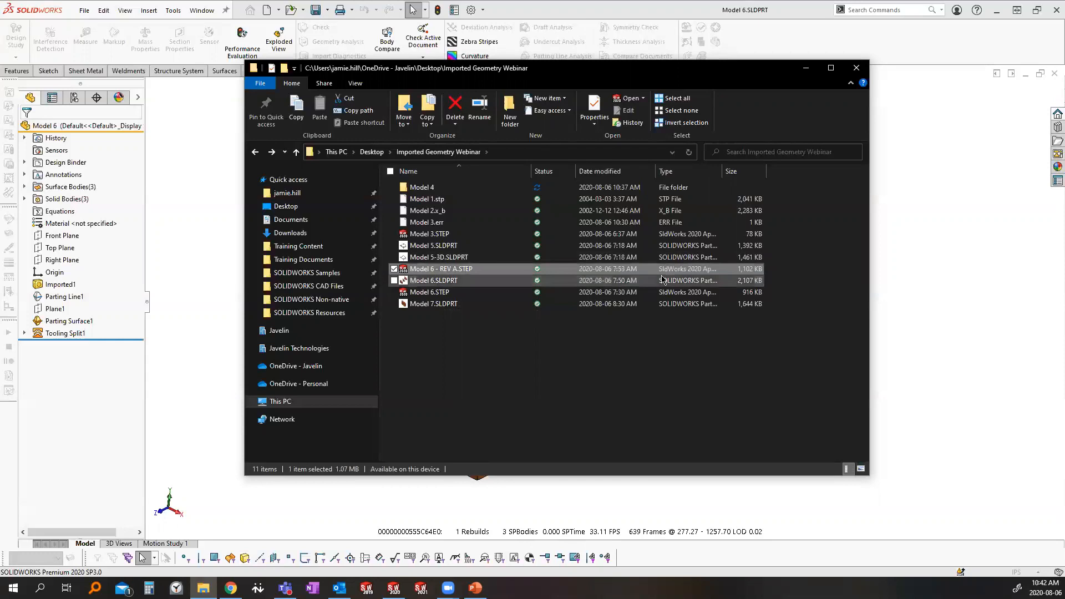
pyautogui.click(205, 274)
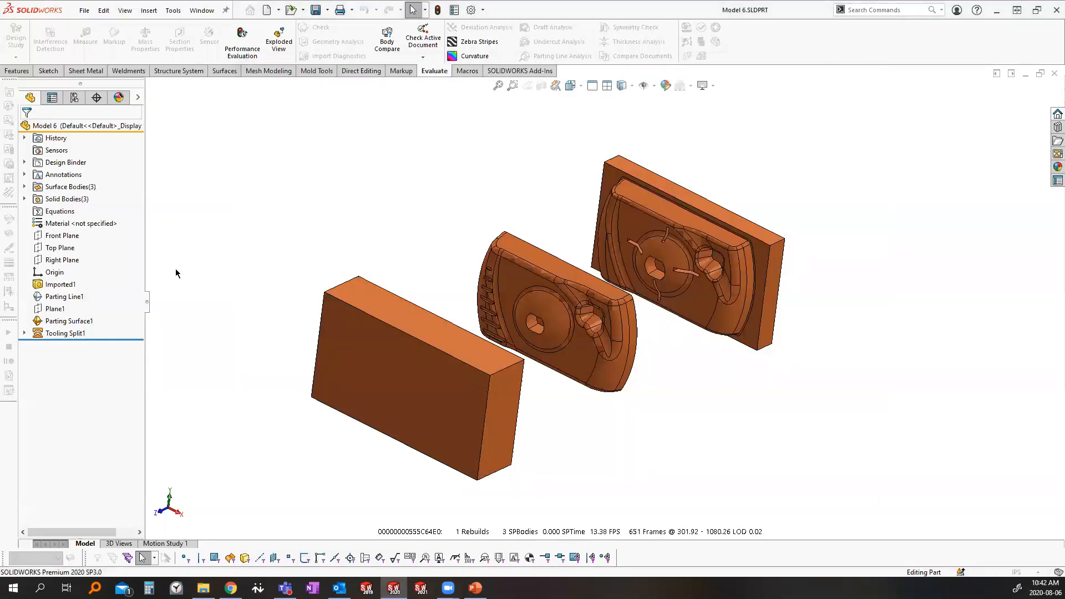
pyautogui.rightClick(247, 268)
pyautogui.press('Escape')
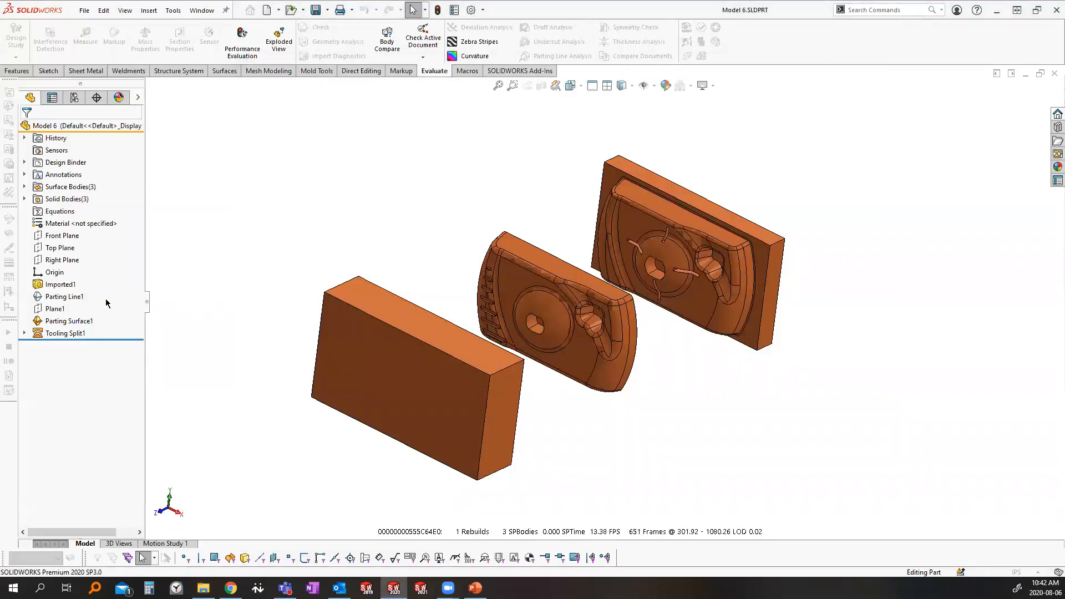
# Step: Edit the Imported1 feature, accept the parent/child warning, show all file types, and select Model 6 - REV A.STEP as the replacement file
pyautogui.rightClick(65, 286)
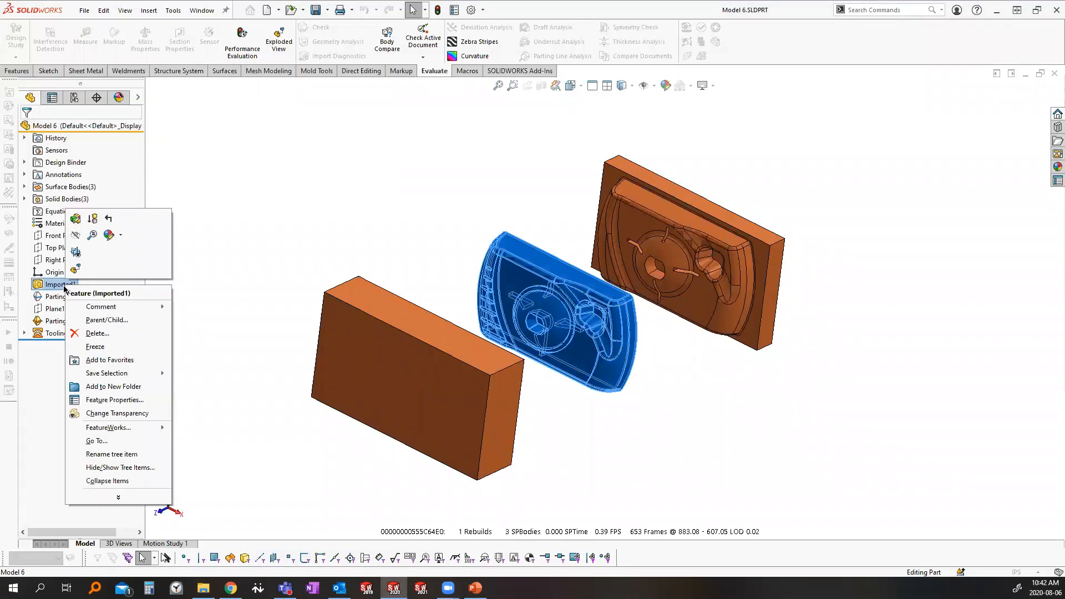
pyautogui.click(76, 220)
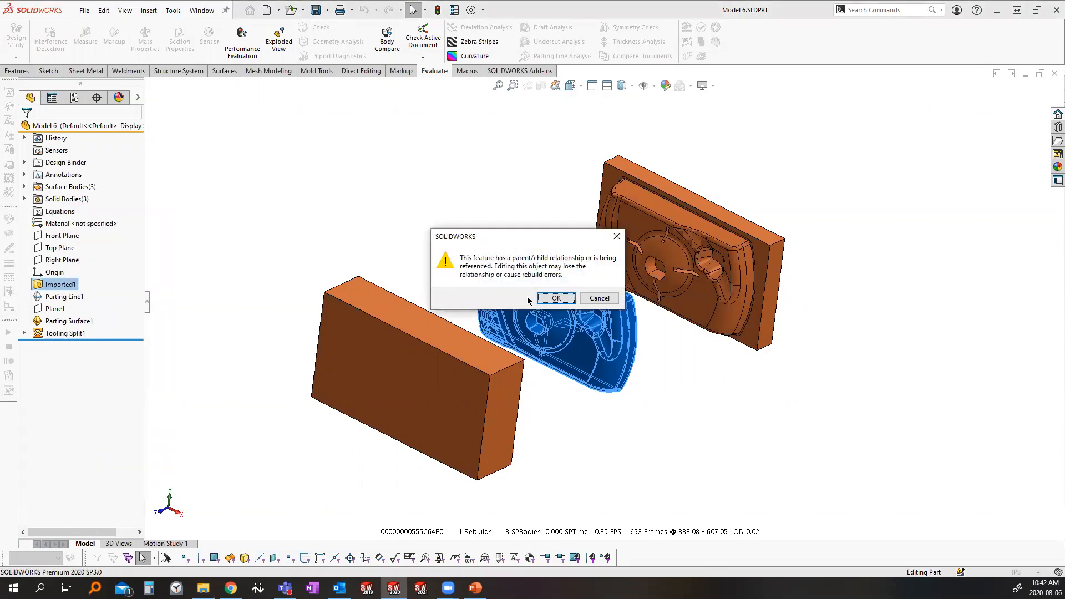
pyautogui.click(555, 298)
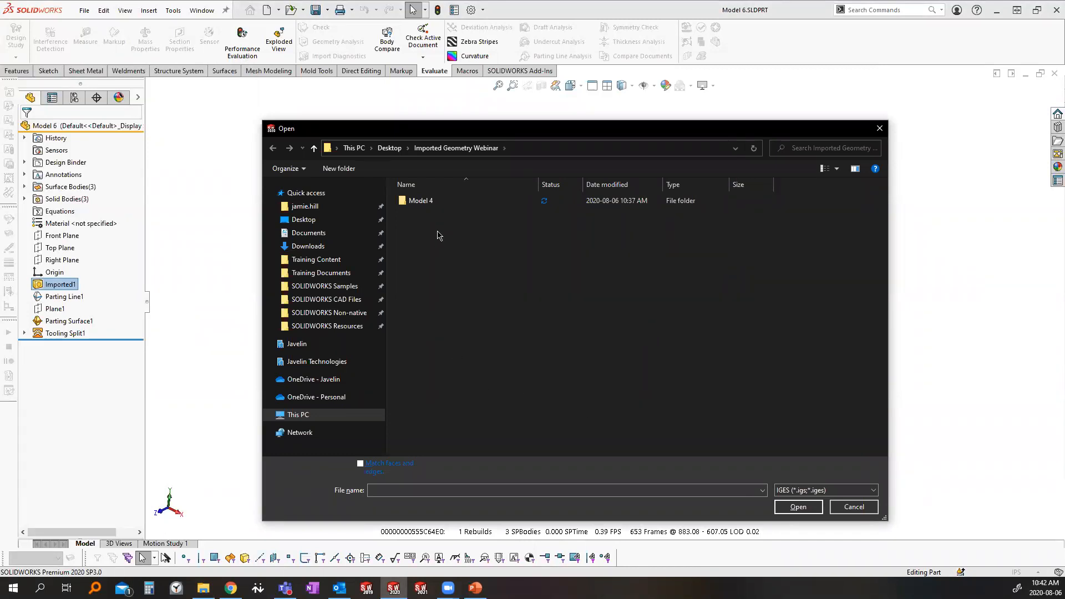
pyautogui.click(846, 491)
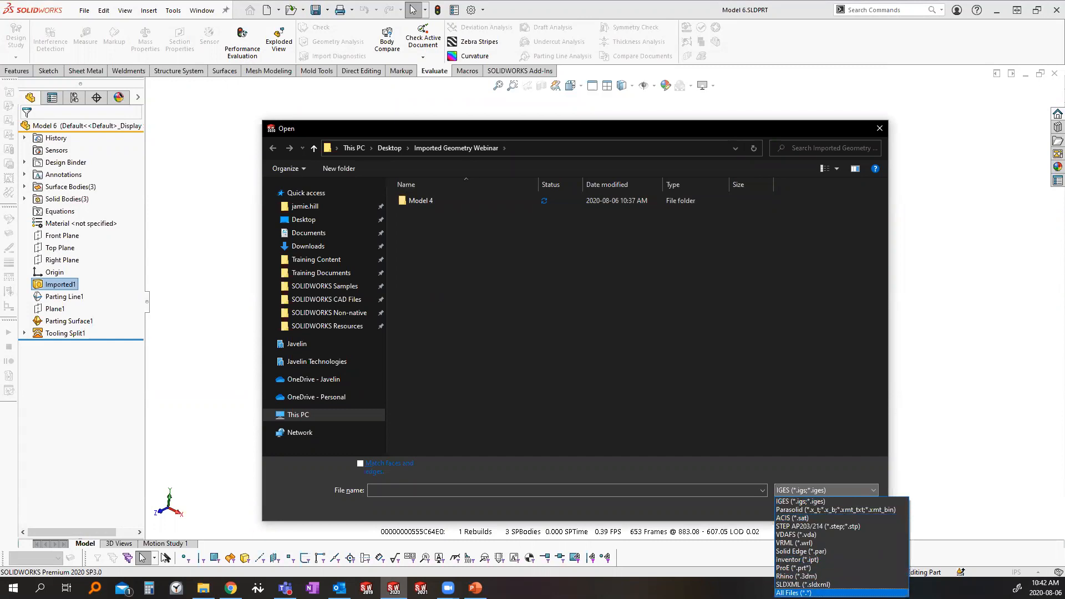
pyautogui.click(793, 592)
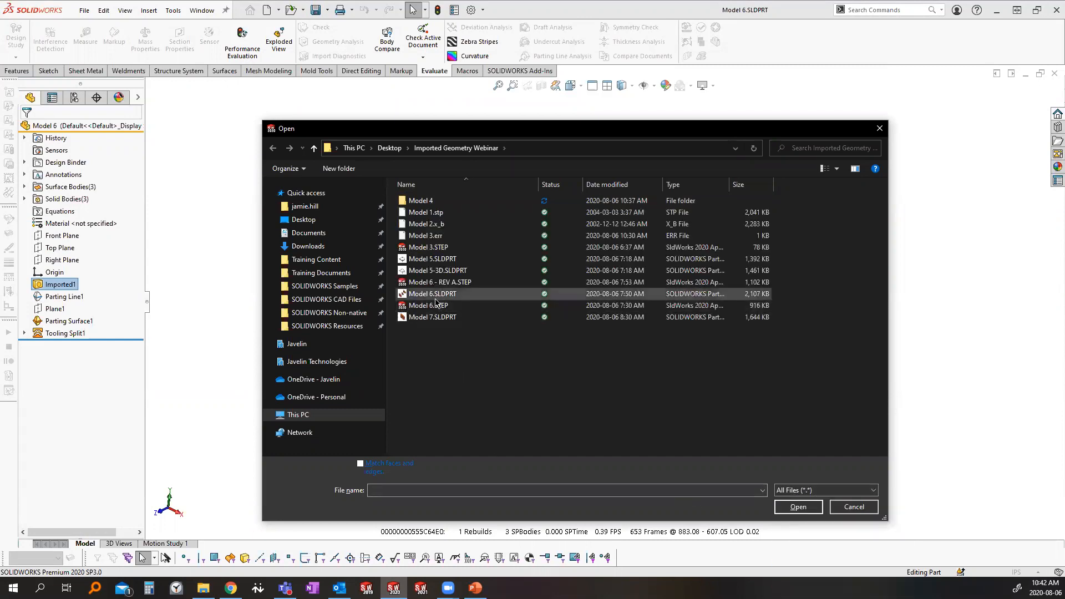
pyautogui.click(455, 282)
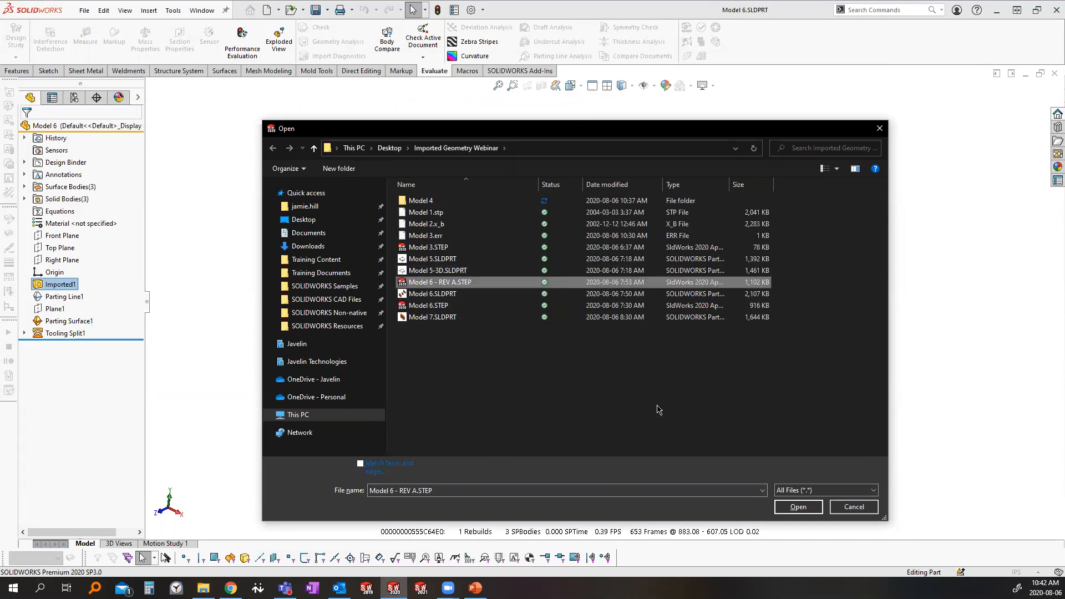
# Step: Enable matching of faces and edges and reload the imported body from the selected STEP file
pyautogui.click(798, 507)
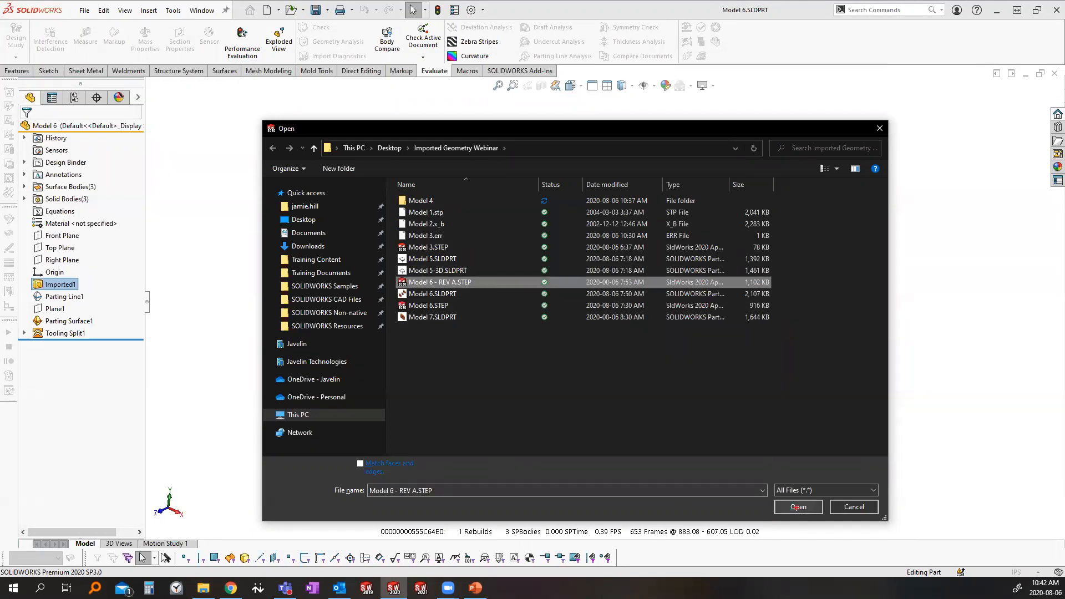
pyautogui.moveTo(336, 449); pyautogui.dragTo(448, 487)
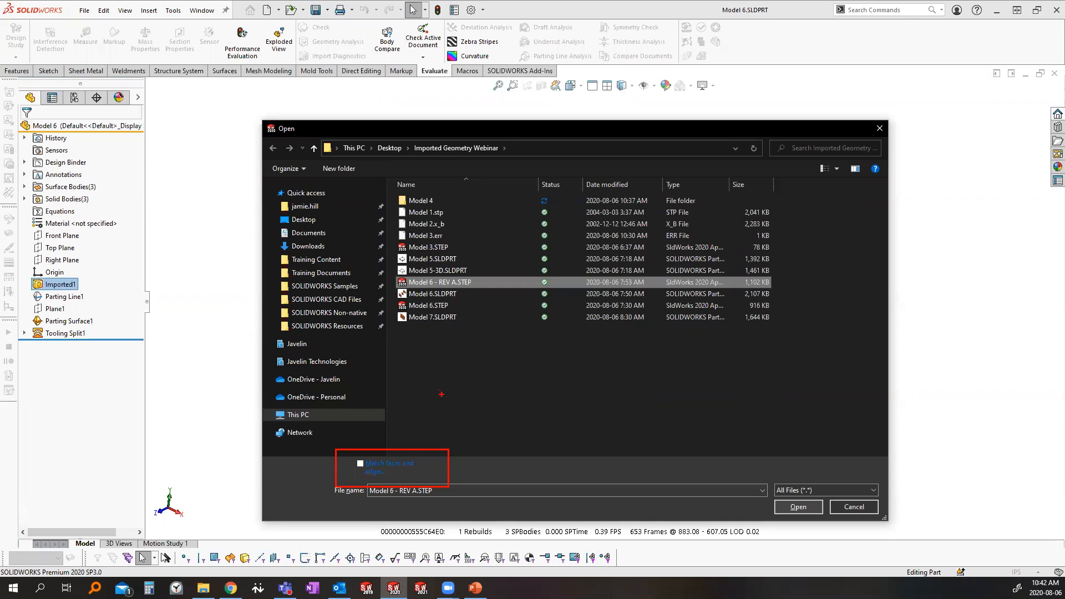
pyautogui.moveTo(88, 294); pyautogui.dragTo(90, 336)
pyautogui.press('Escape')
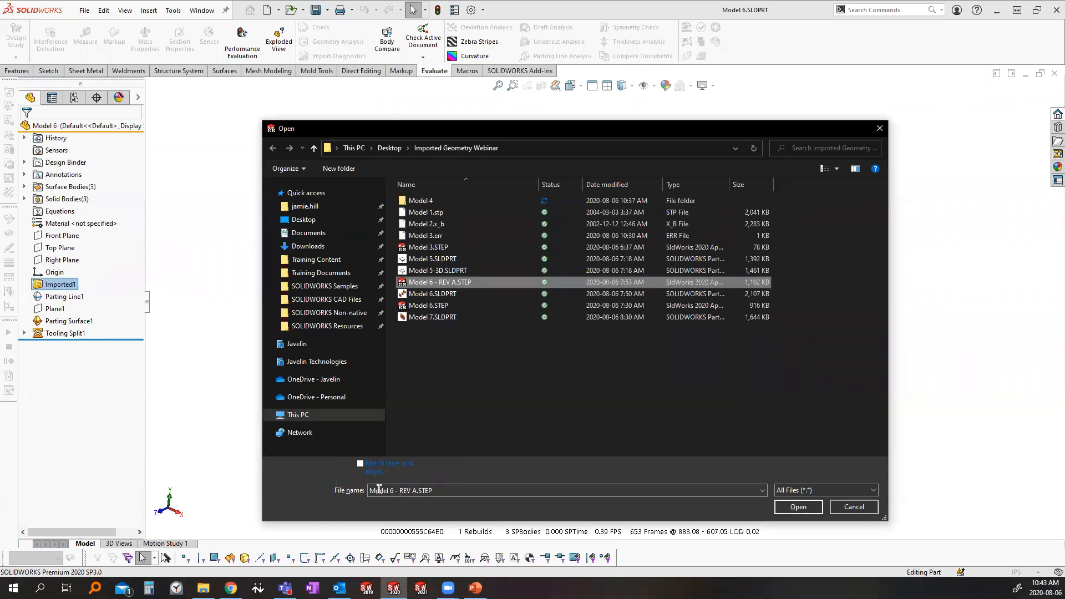
pyautogui.click(361, 464)
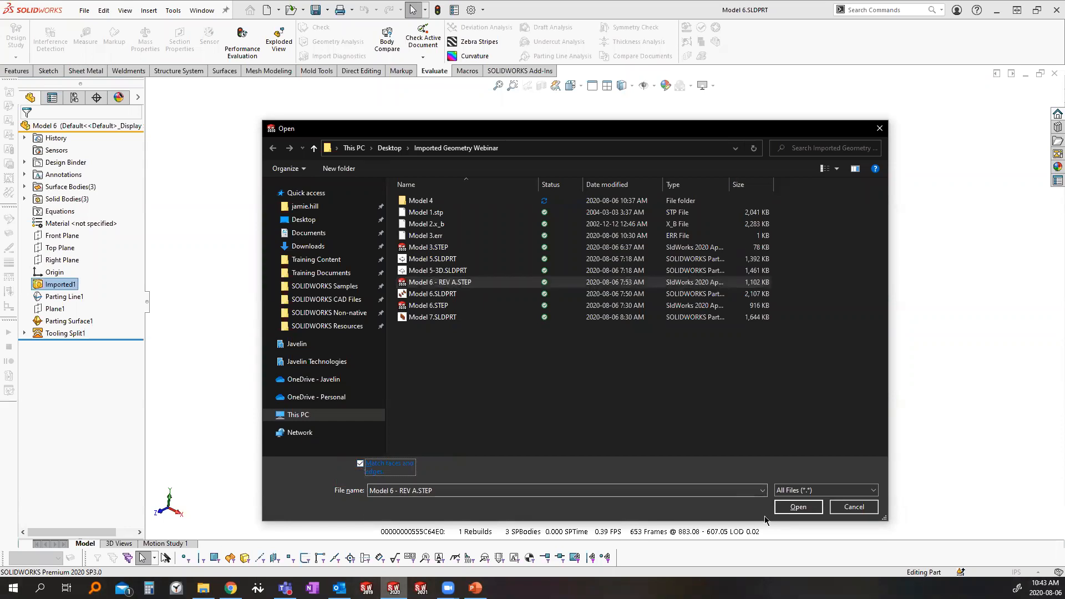
pyautogui.click(794, 509)
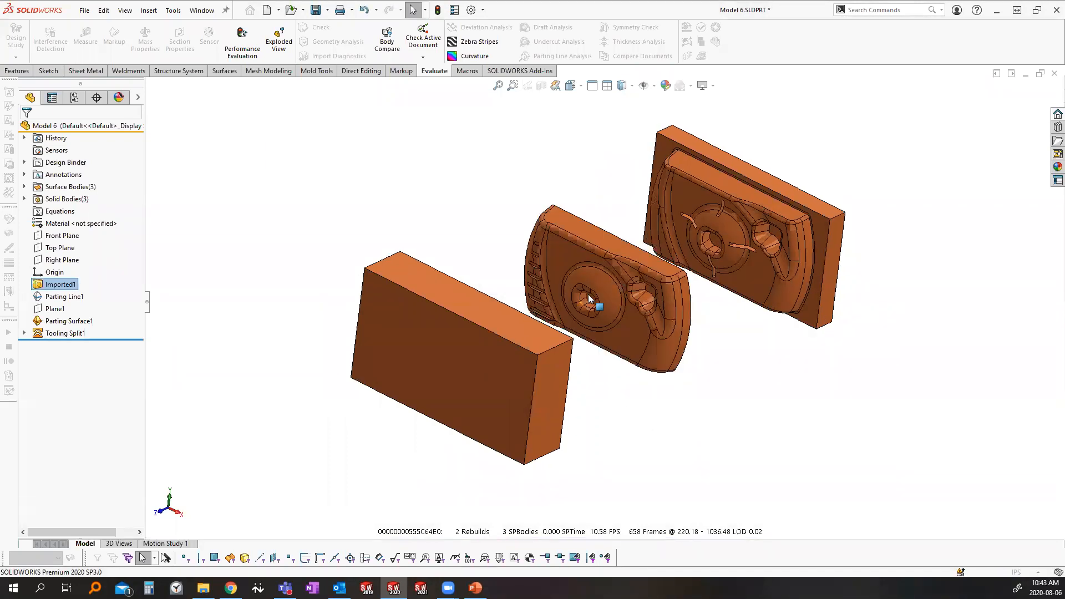
# Step: Examine the revised central opening on the reloaded part and the matching faces of the core and cavity blocks
pyautogui.click(582, 293)
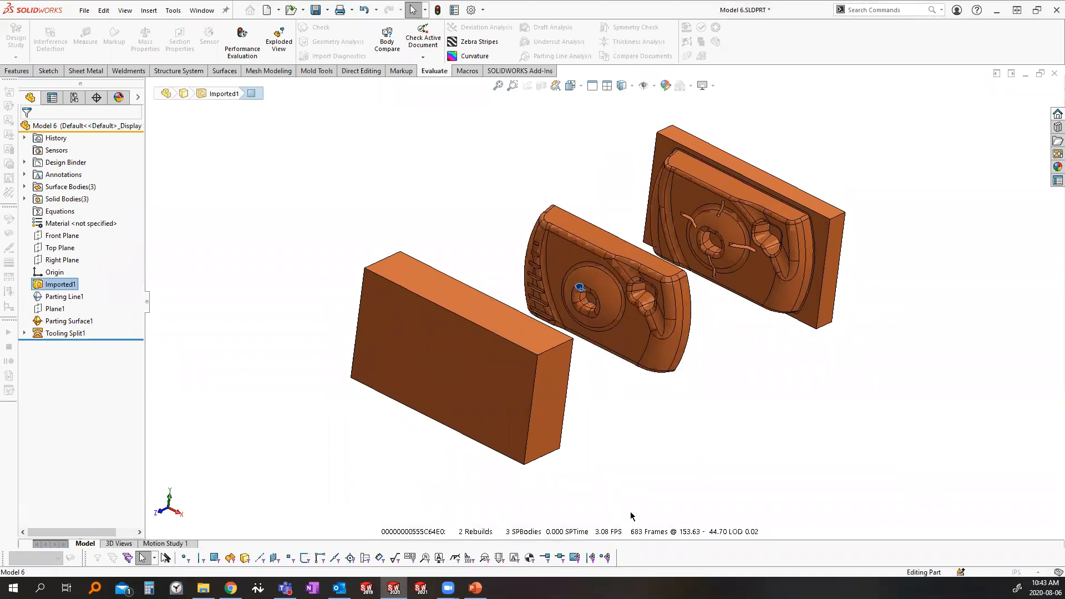
pyautogui.click(644, 502)
pyautogui.moveTo(702, 243); pyautogui.dragTo(575, 272, button='middle')
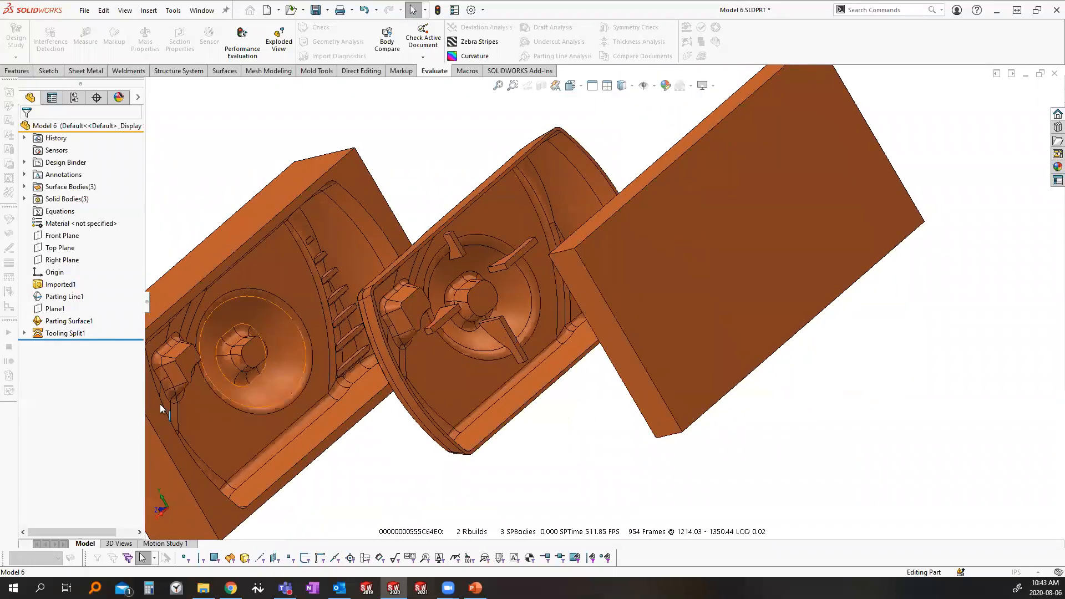
pyautogui.click(234, 340)
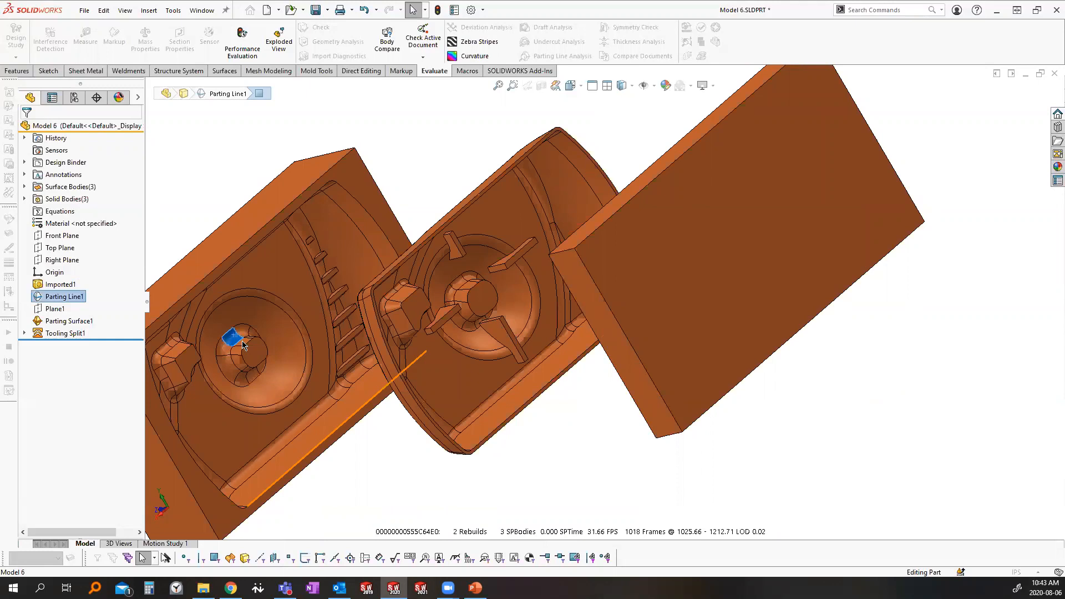
pyautogui.hotkey('ctrl', '7')
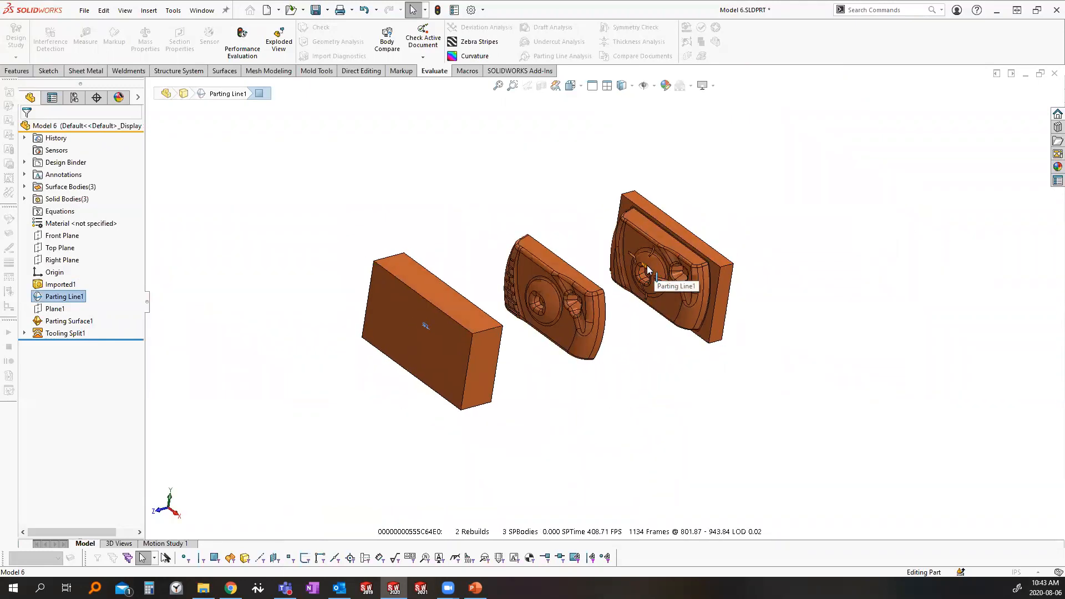
pyautogui.click(604, 406)
pyautogui.rightClick(717, 425)
pyautogui.click(801, 324)
pyautogui.rightClick(846, 268)
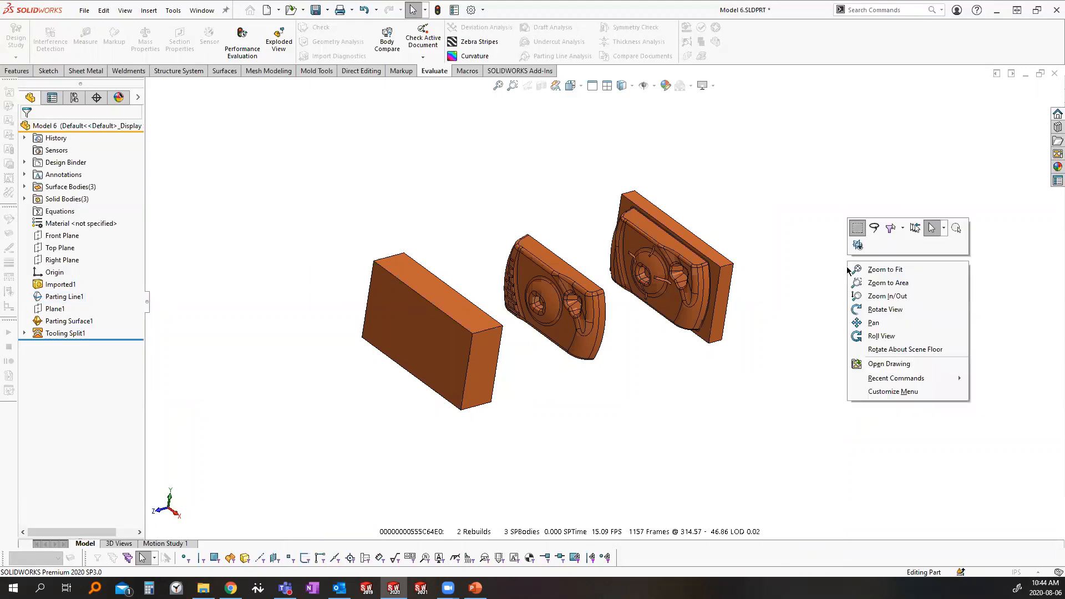
pyautogui.click(819, 265)
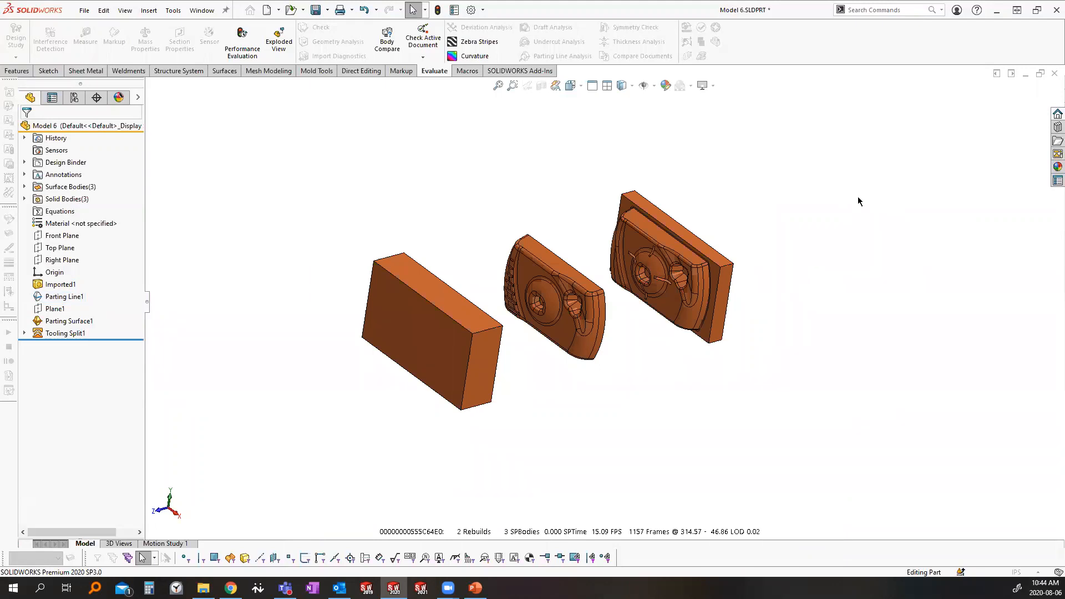
# Step: Close the Model 6 part without saving its changes
pyautogui.click(1048, 78)
pyautogui.click(512, 307)
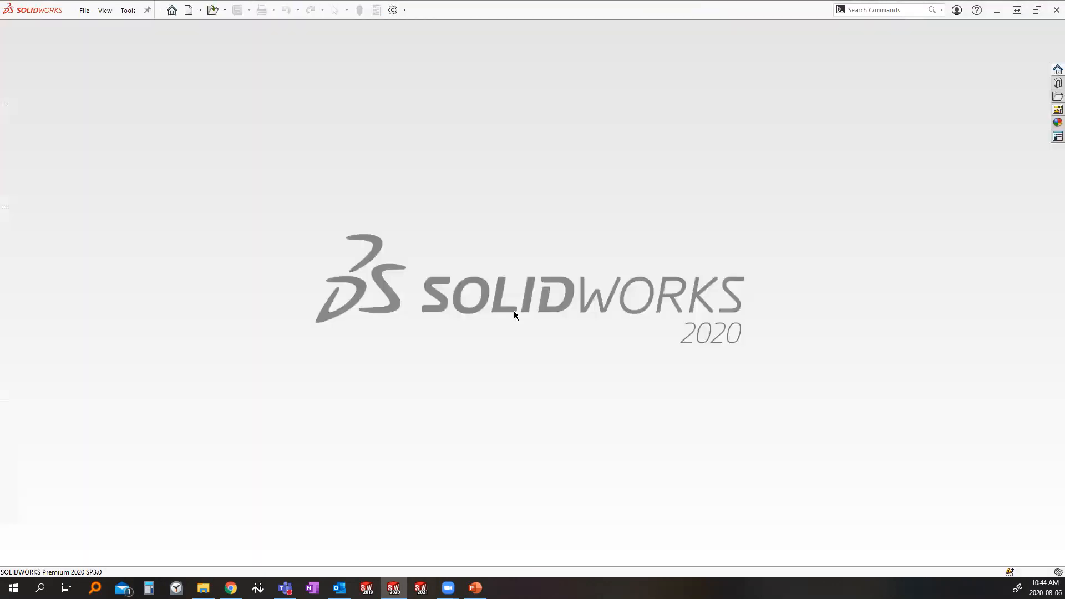
# Step: Switch to the PowerPoint slide show, point out the face-and-edge matching option, and advance from the Reloading slide to the 3D Interconnect slide
pyautogui.click(475, 588)
pyautogui.moveTo(449, 588)
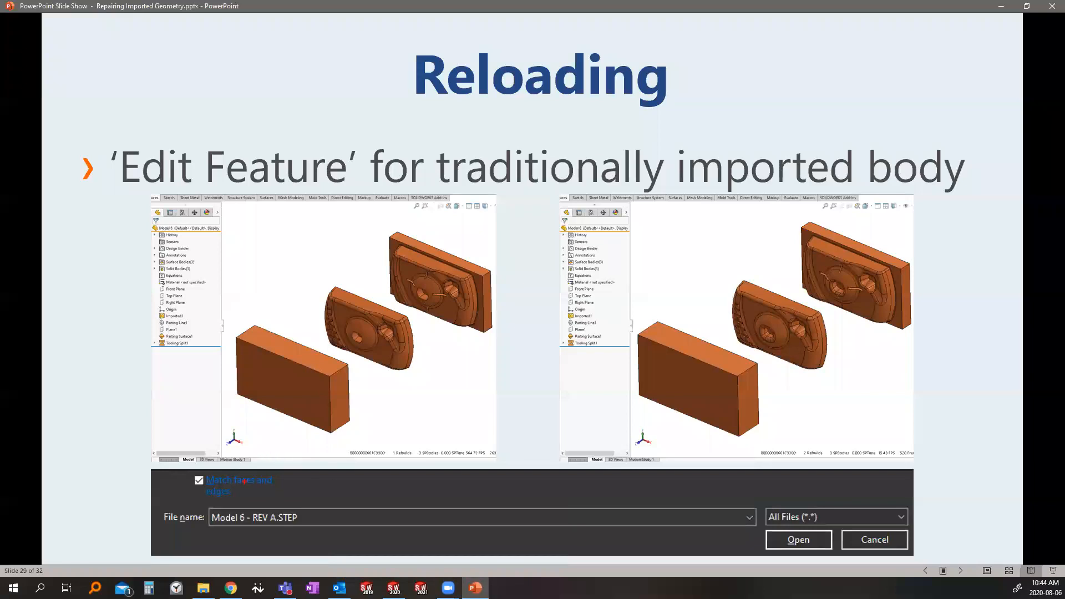
pyautogui.moveTo(209, 474); pyautogui.dragTo(242, 418)
pyautogui.click(102, 312)
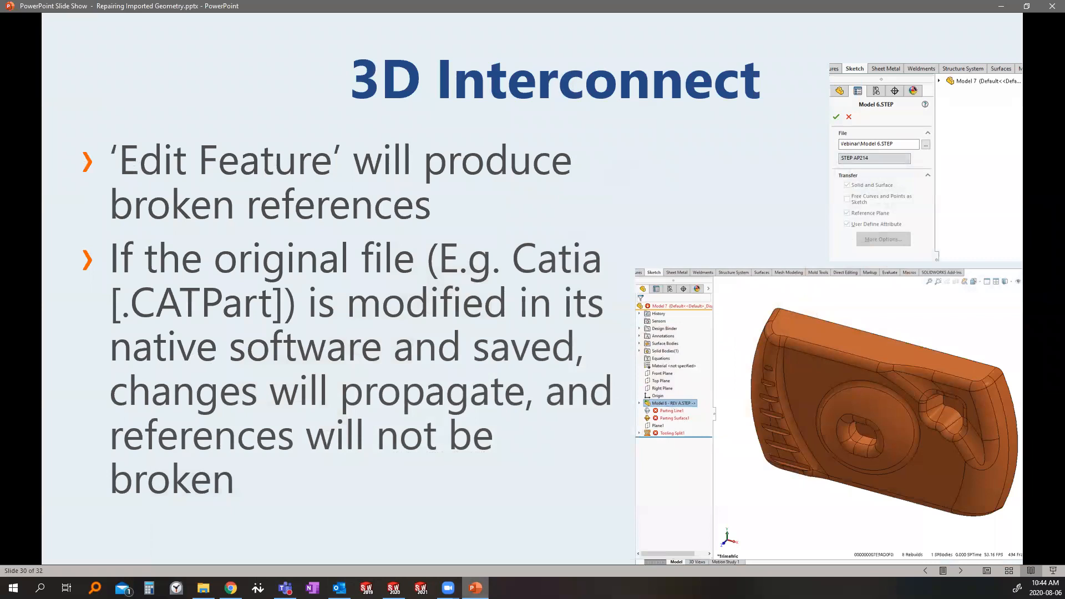
# Step: Return to SOLIDWORKS and open Model 7.SLDPRT from the Imported Geometry Webinar folder
pyautogui.click(393, 587)
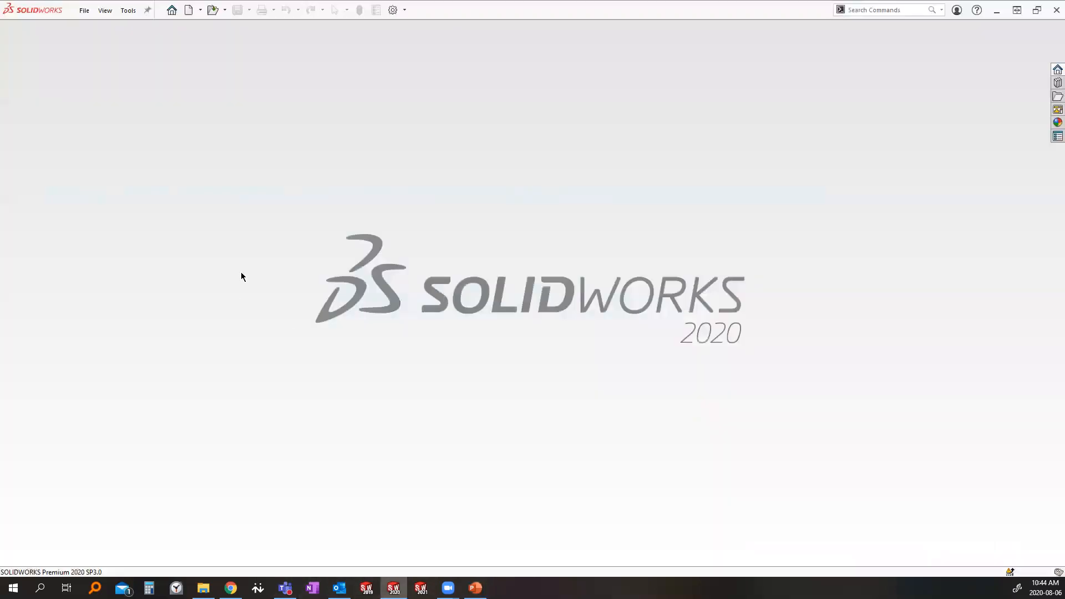
pyautogui.click(212, 10)
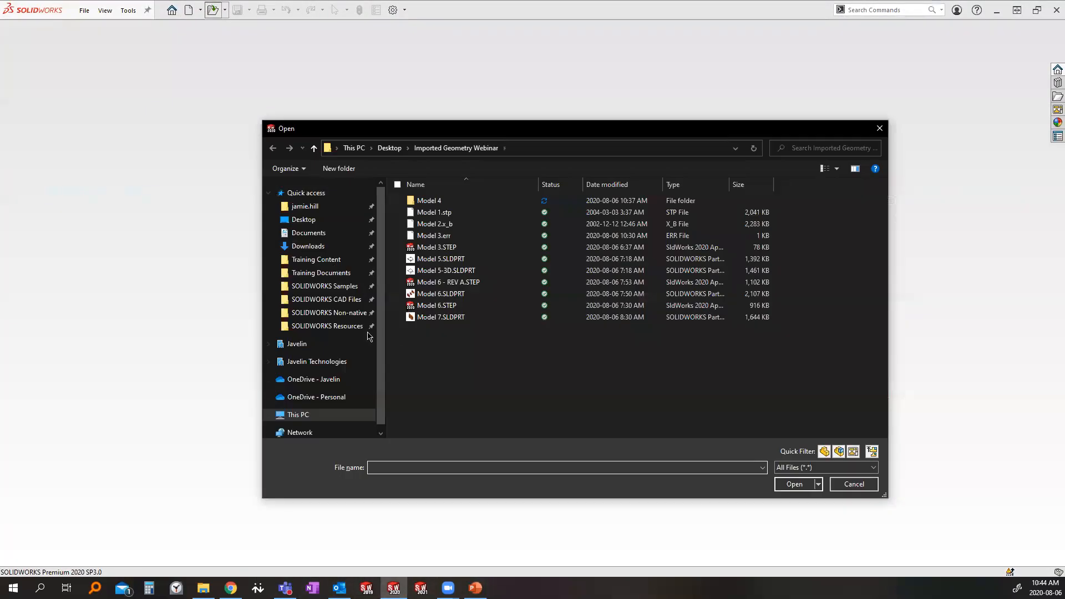
pyautogui.click(438, 317)
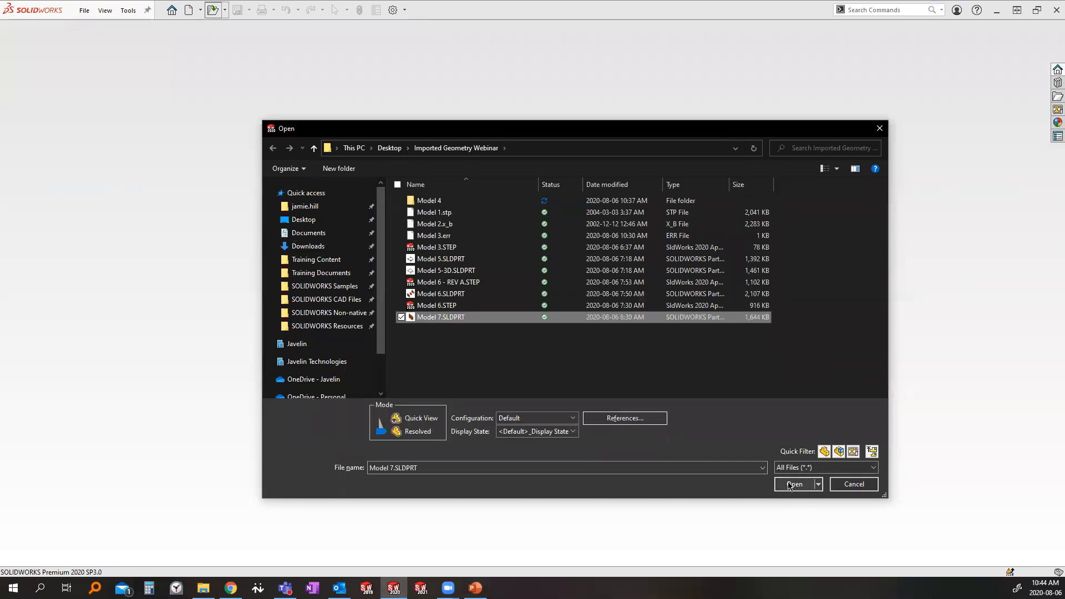
pyautogui.click(794, 484)
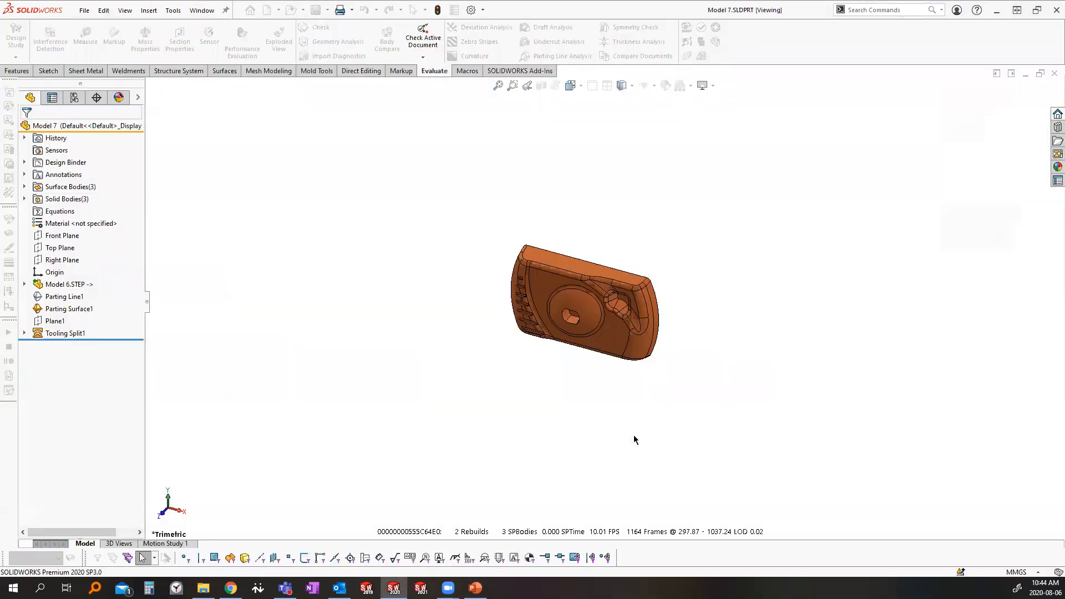
# Step: Look at the Dissolve Feature option and the link indicator of the Model 6.STEP feature without breaking the link
pyautogui.click(70, 284)
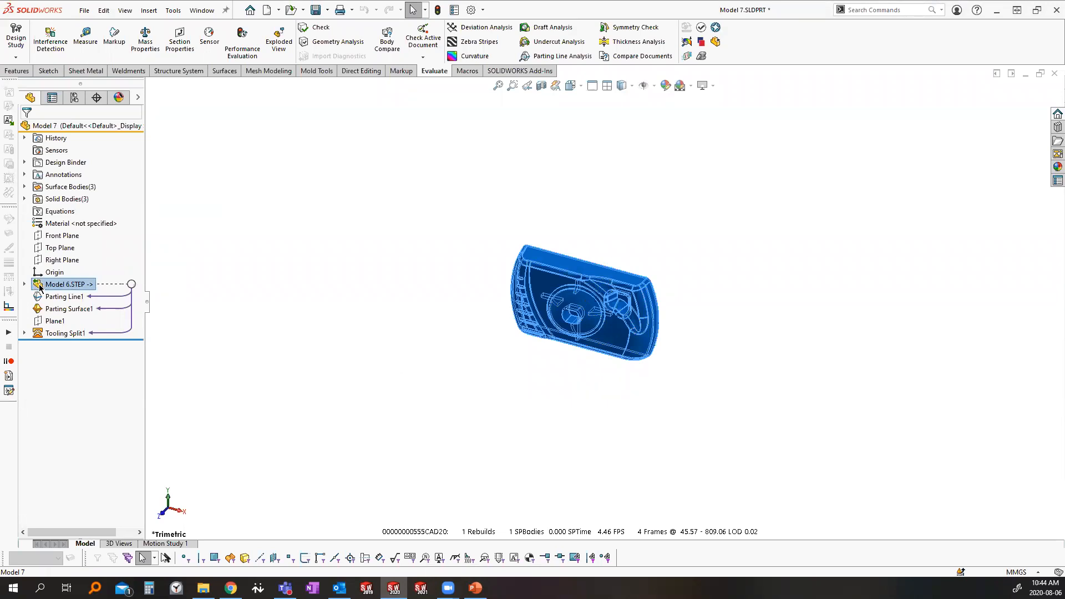
pyautogui.rightClick(57, 285)
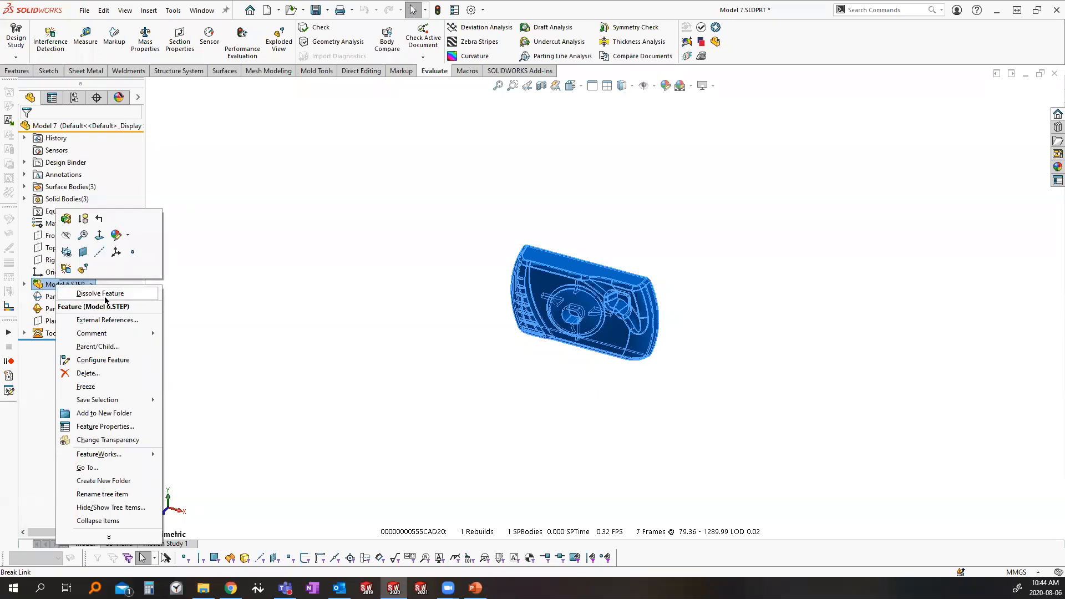
pyautogui.click(83, 293)
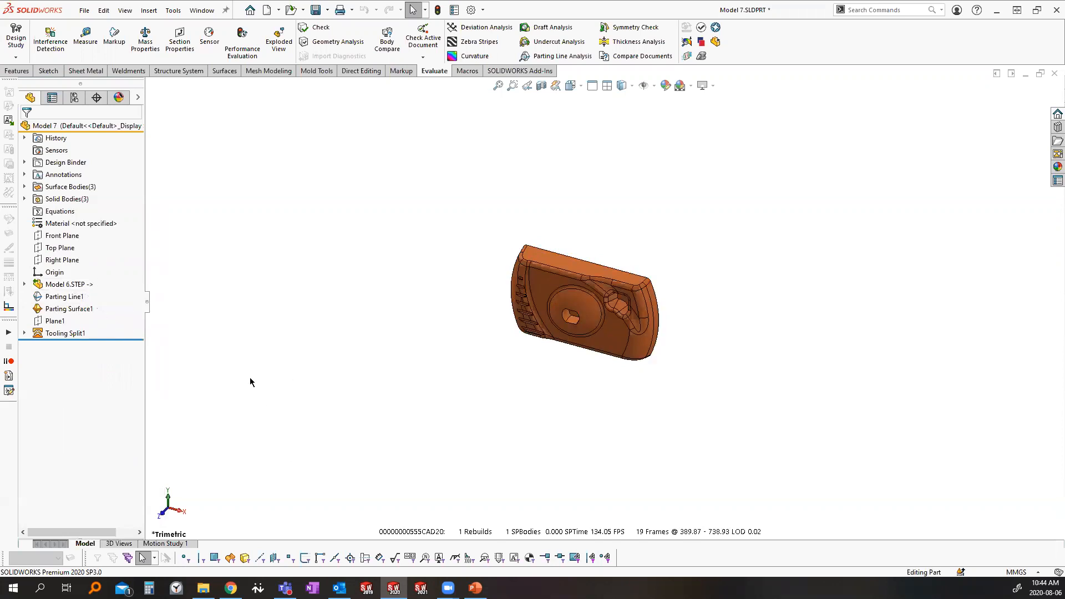
pyautogui.click(39, 284)
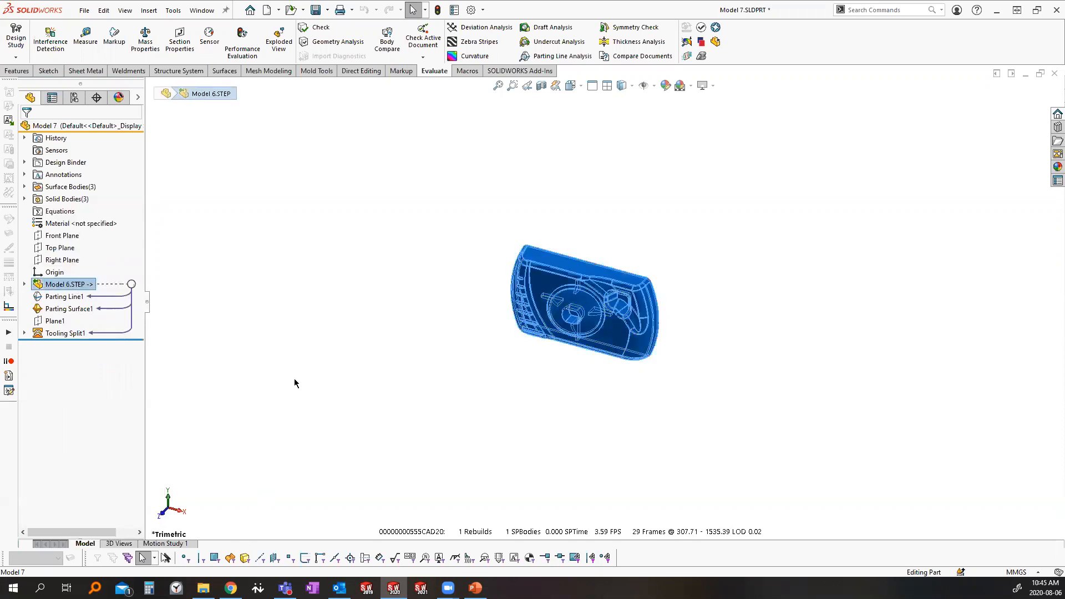
# Step: Show the two hidden Tooling Split1 solid bodies around the moulded part
pyautogui.moveTo(434, 409); pyautogui.dragTo(357, 388, button='middle')
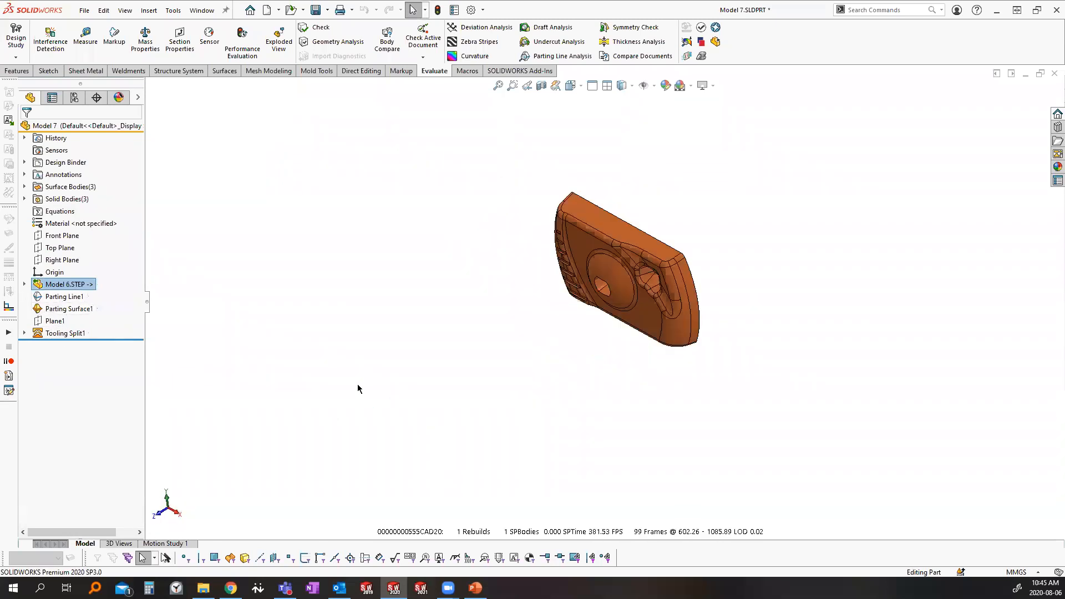
pyautogui.click(24, 199)
pyautogui.click(64, 223)
pyautogui.keyDown('ctrl'); pyautogui.click(66, 235); pyautogui.keyUp('ctrl')
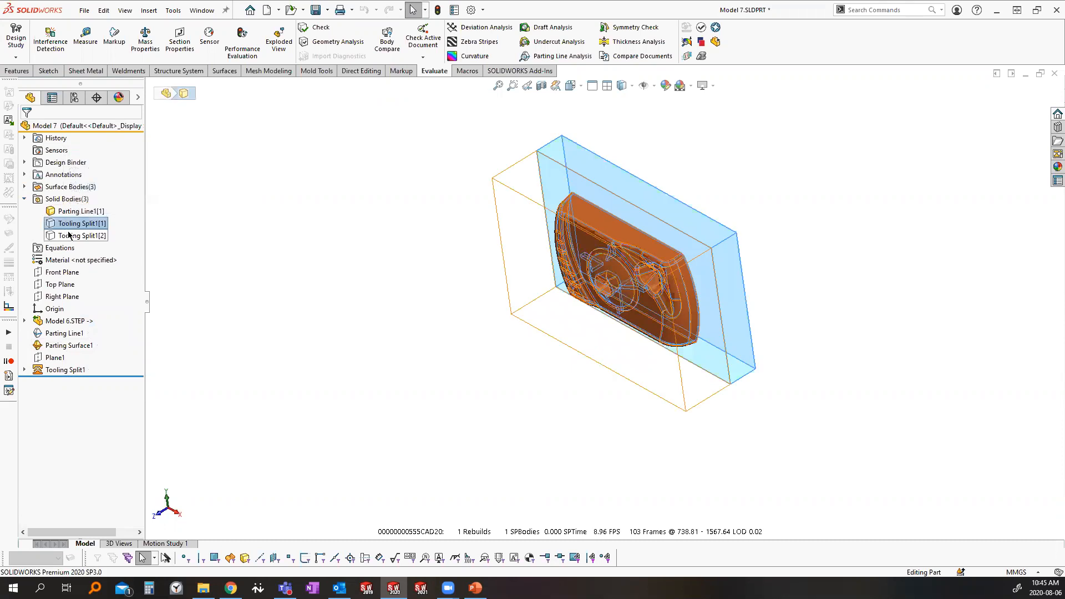
pyautogui.rightClick(68, 235)
pyautogui.press('Escape')
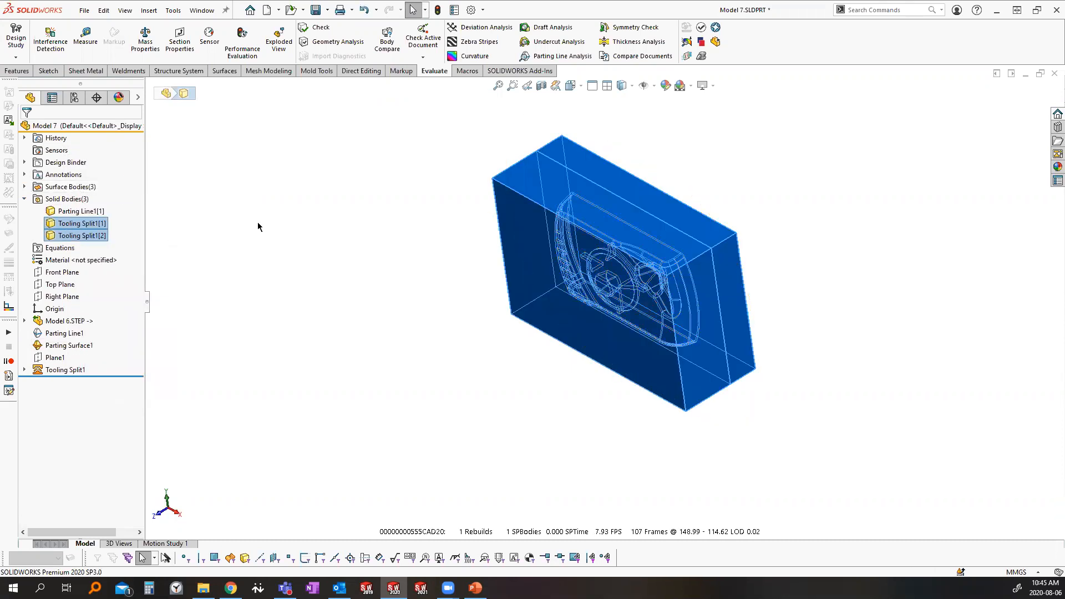
pyautogui.click(248, 237)
# Step: Explode the default configuration with Exploded View1 and view the separated part, core and cavity bodies
pyautogui.click(77, 100)
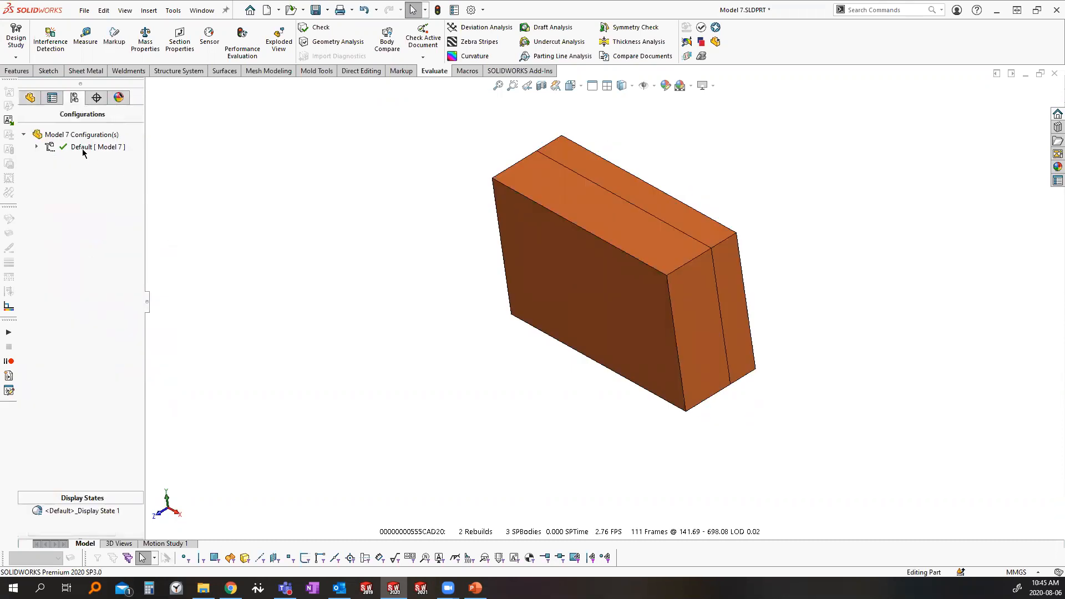
pyautogui.click(81, 160)
pyautogui.doubleClick(81, 160)
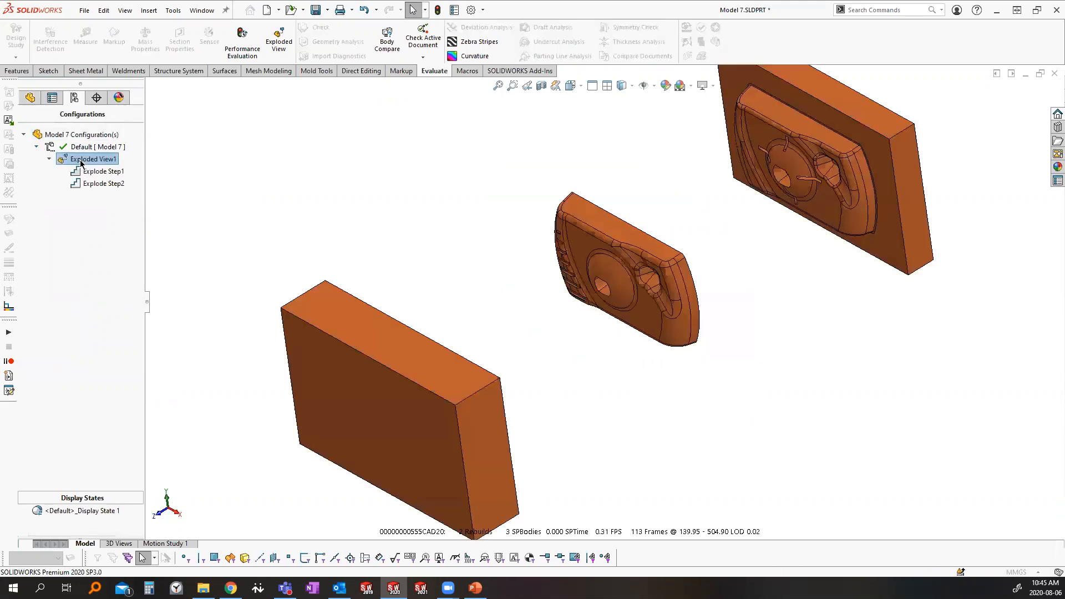
pyautogui.rightClick(80, 161)
pyautogui.click(341, 212)
pyautogui.scroll(4, 613, 251)
pyautogui.moveTo(614, 252); pyautogui.dragTo(667, 245, button='middle')
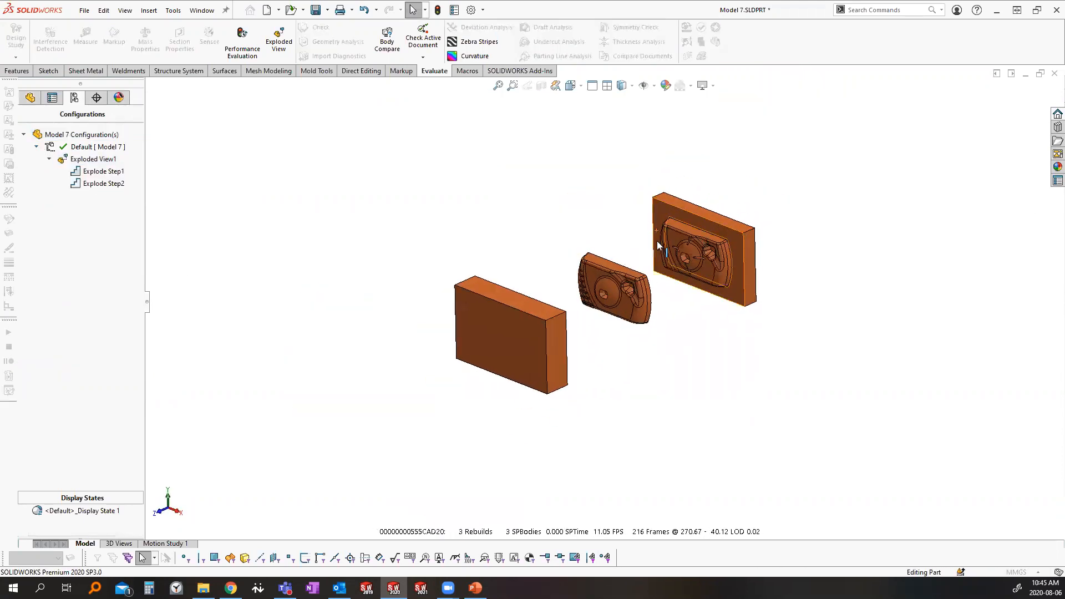
pyautogui.scroll(-3, 624, 296)
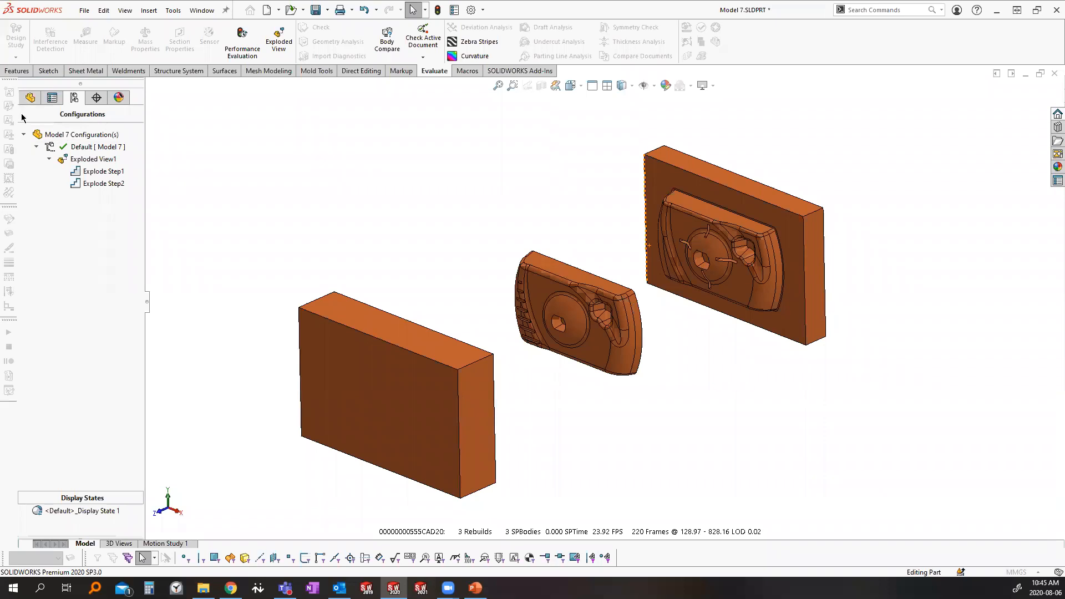
# Step: Try to replace the linked Model 6.STEP source with Model 6 - REV A.STEP by editing the imported feature
pyautogui.click(30, 98)
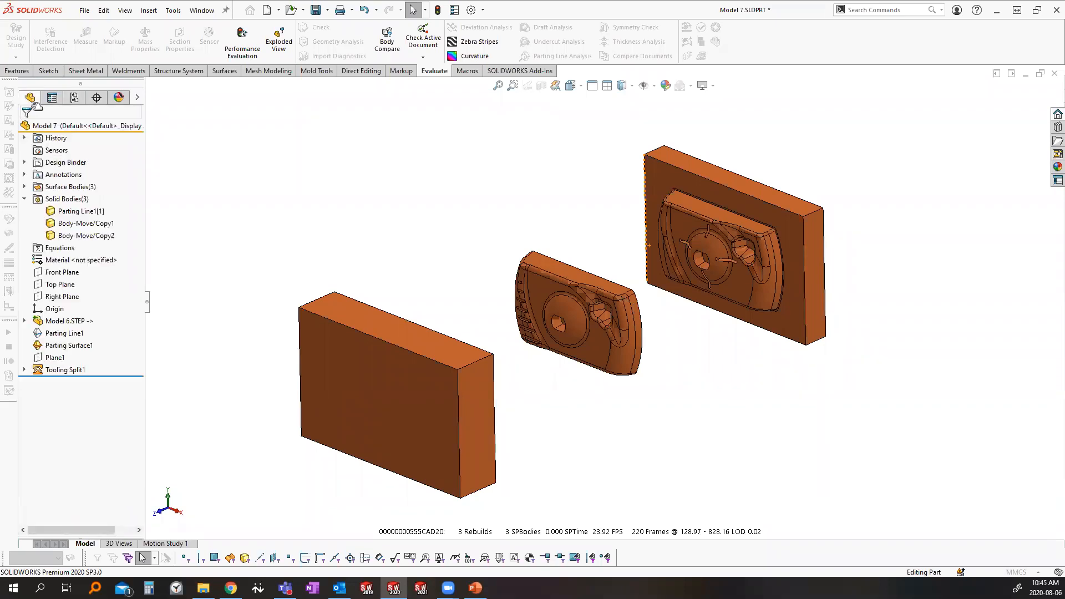
pyautogui.rightClick(80, 324)
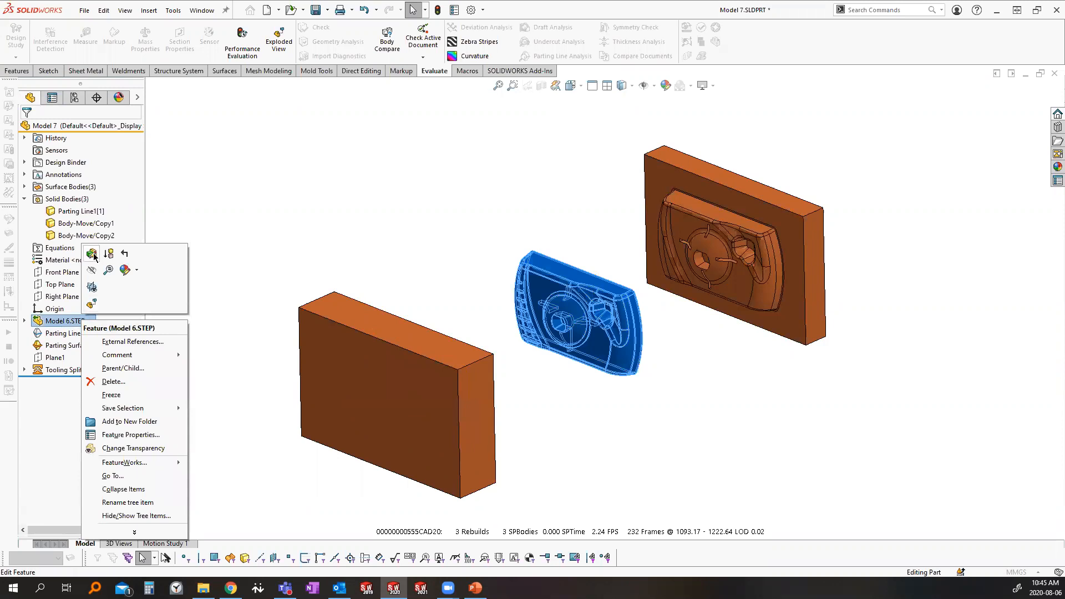
pyautogui.click(95, 257)
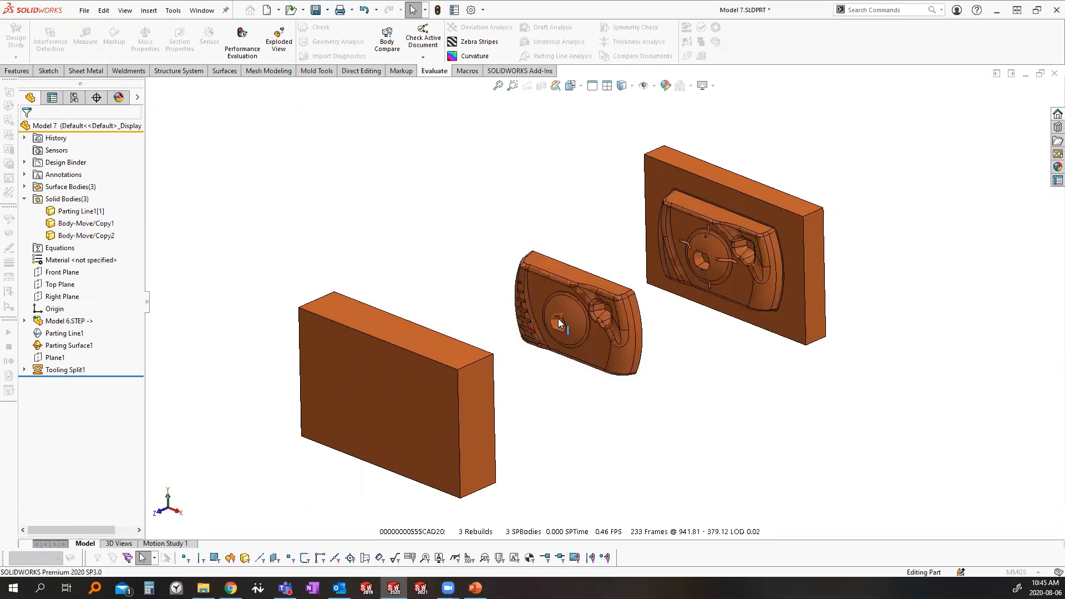
pyautogui.rightClick(81, 323)
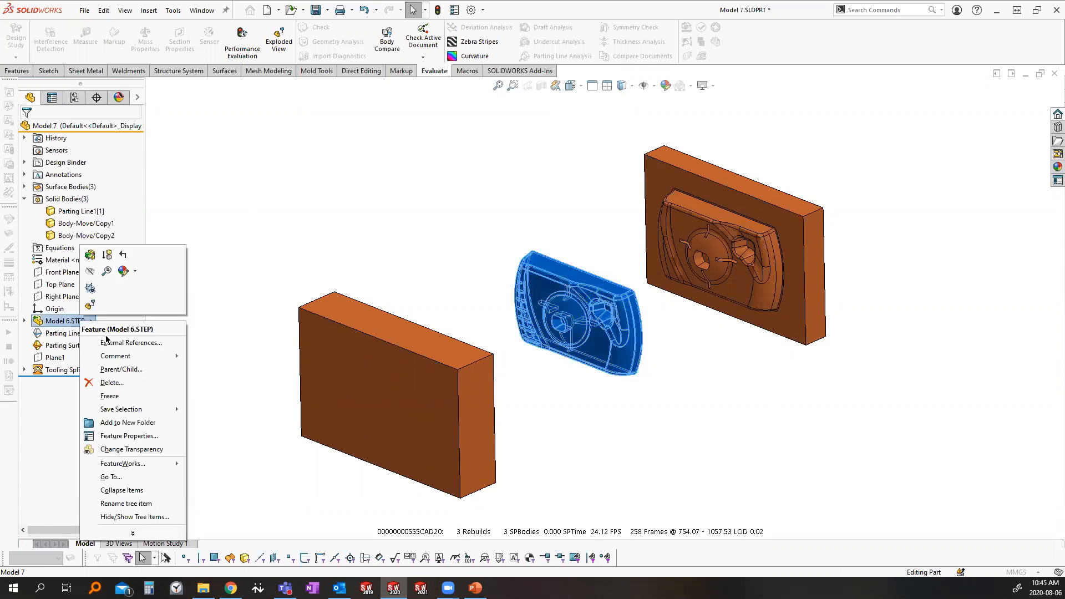
pyautogui.click(90, 258)
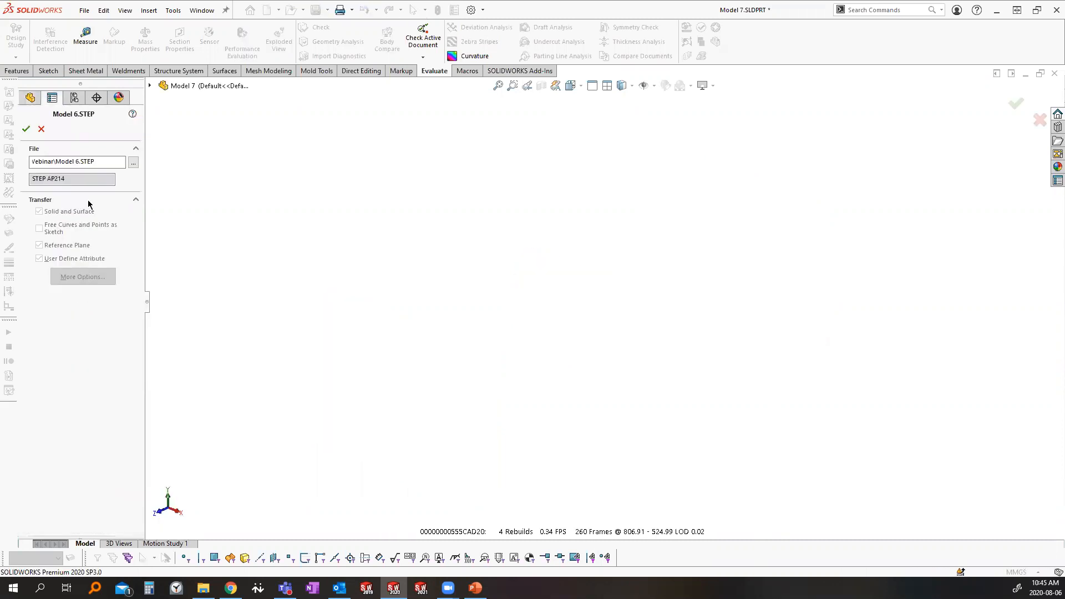
pyautogui.click(133, 162)
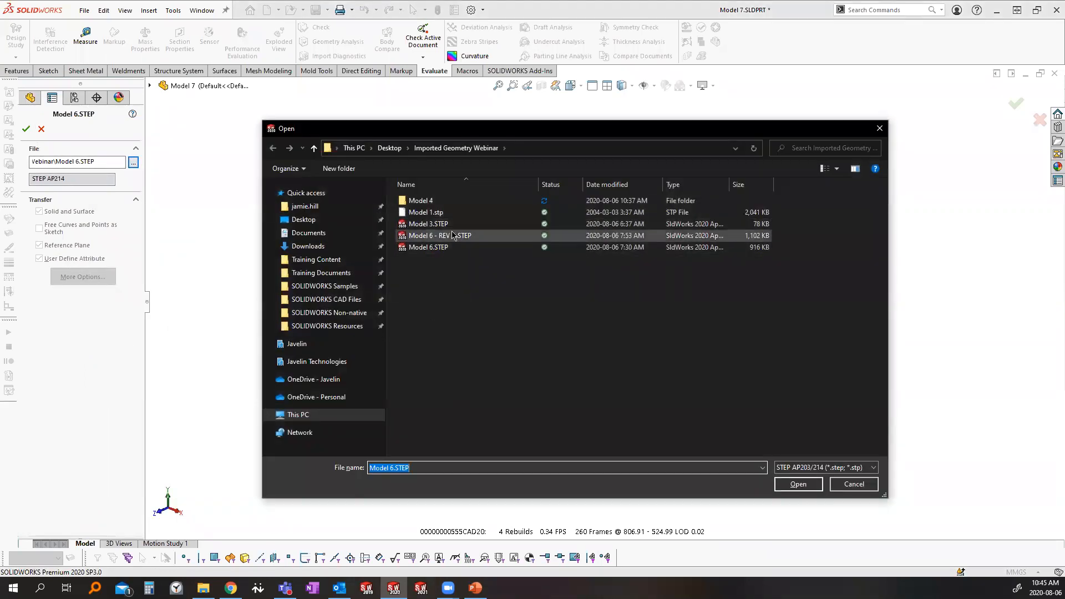
pyautogui.click(453, 235)
pyautogui.click(779, 489)
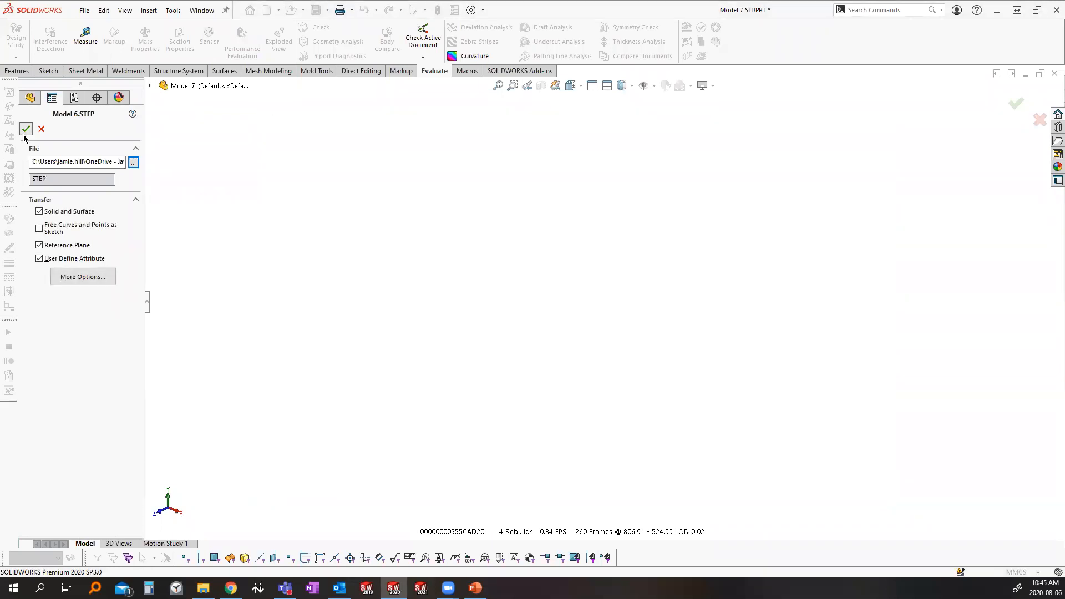
pyautogui.click(27, 129)
pyautogui.click(560, 298)
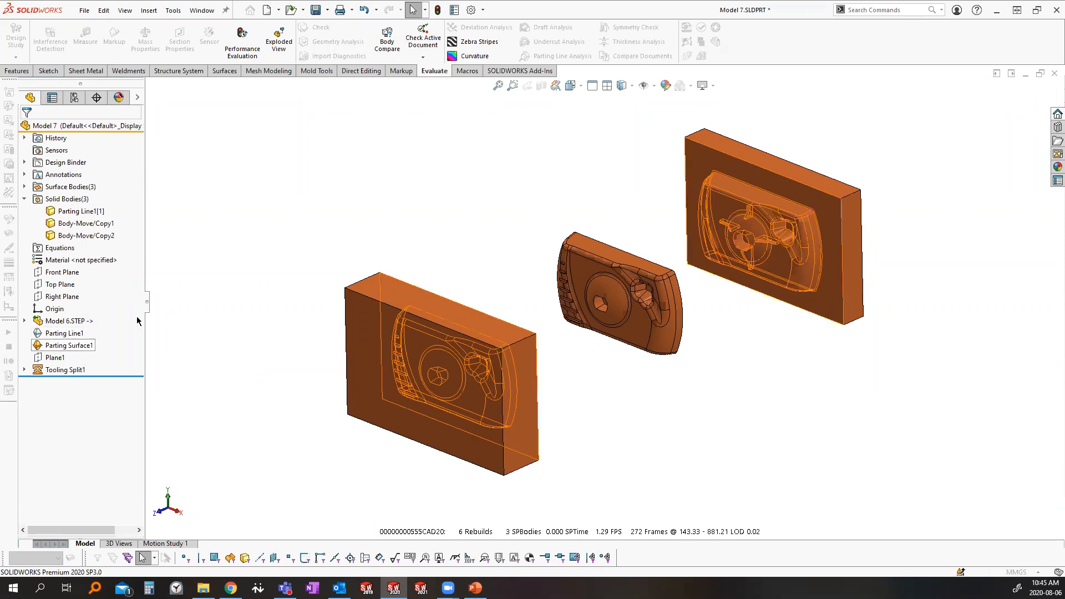
pyautogui.moveTo(283, 294); pyautogui.dragTo(292, 302, button='middle')
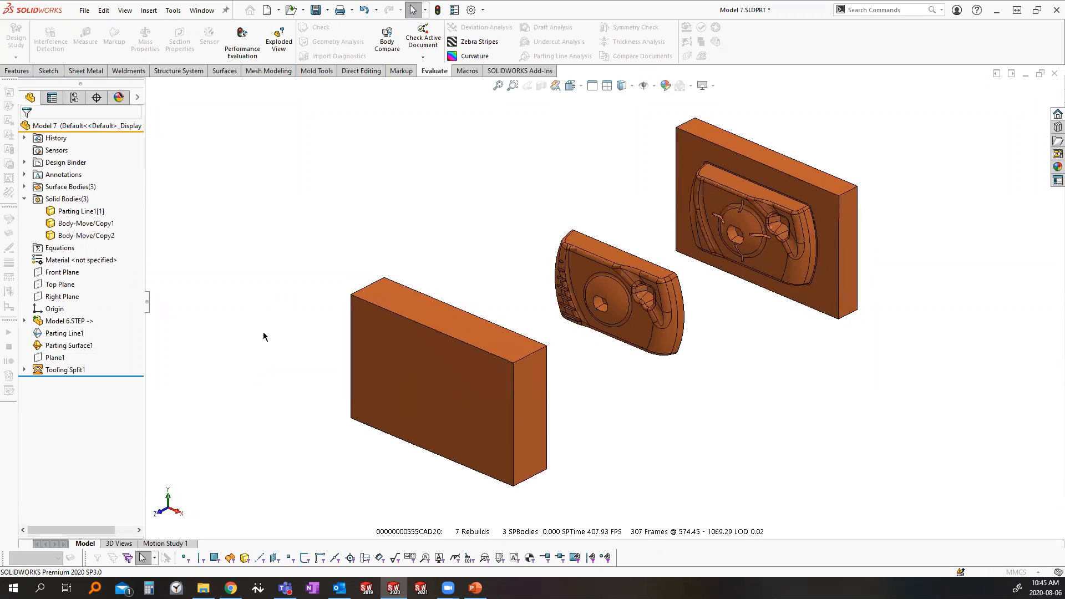
# Step: Retry re-importing the Model 6.STEP feature from Model 6 - REV A.STEP, accepting possible failure of downstream features
pyautogui.rightClick(56, 321)
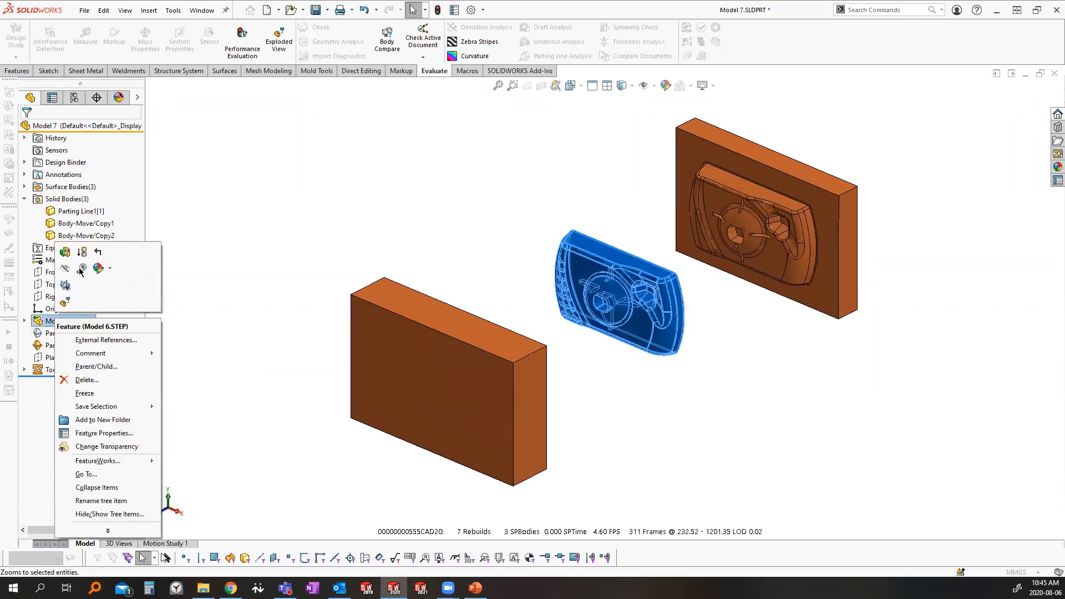
pyautogui.click(67, 252)
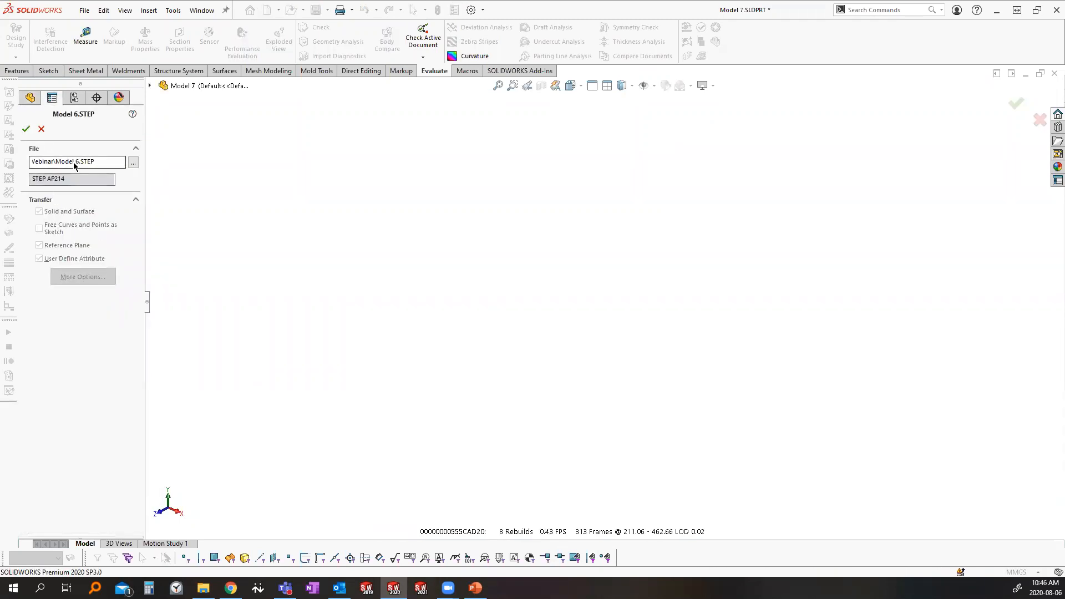
pyautogui.click(133, 162)
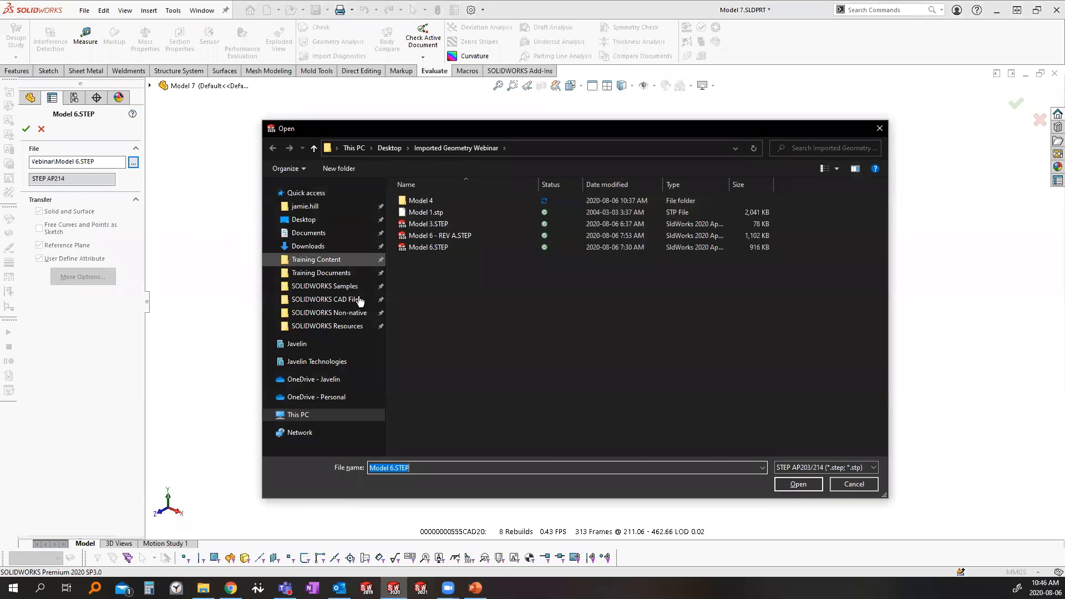
pyautogui.click(433, 237)
pyautogui.click(798, 484)
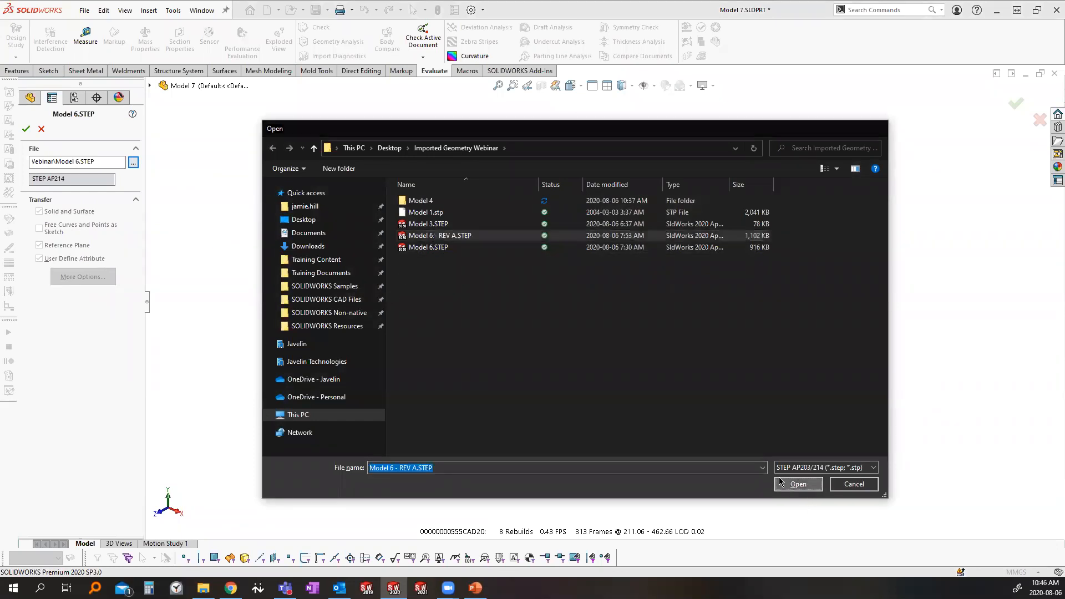
pyautogui.click(25, 131)
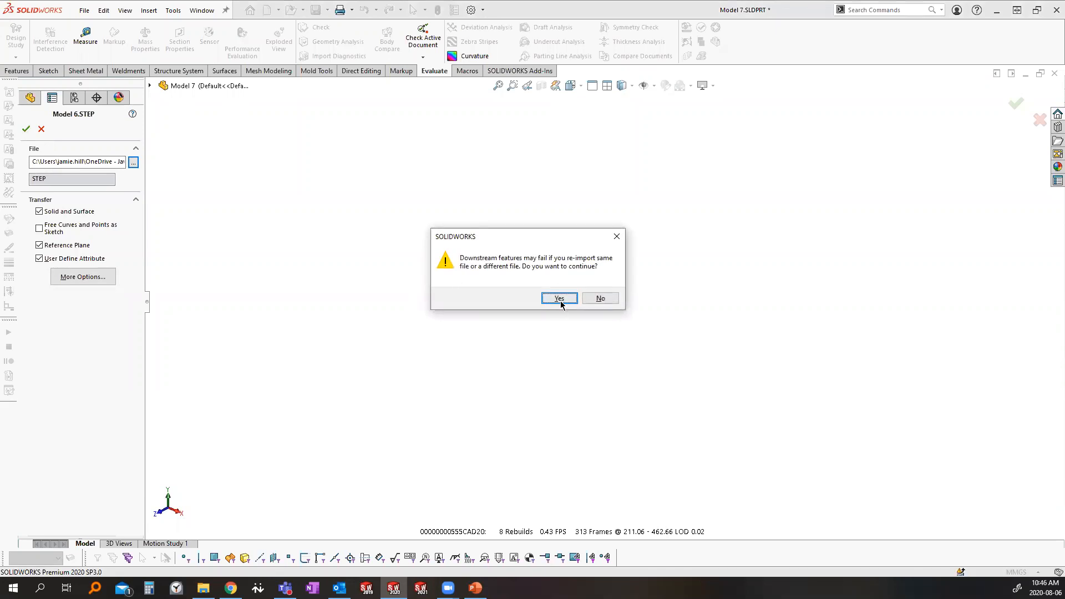
pyautogui.click(559, 299)
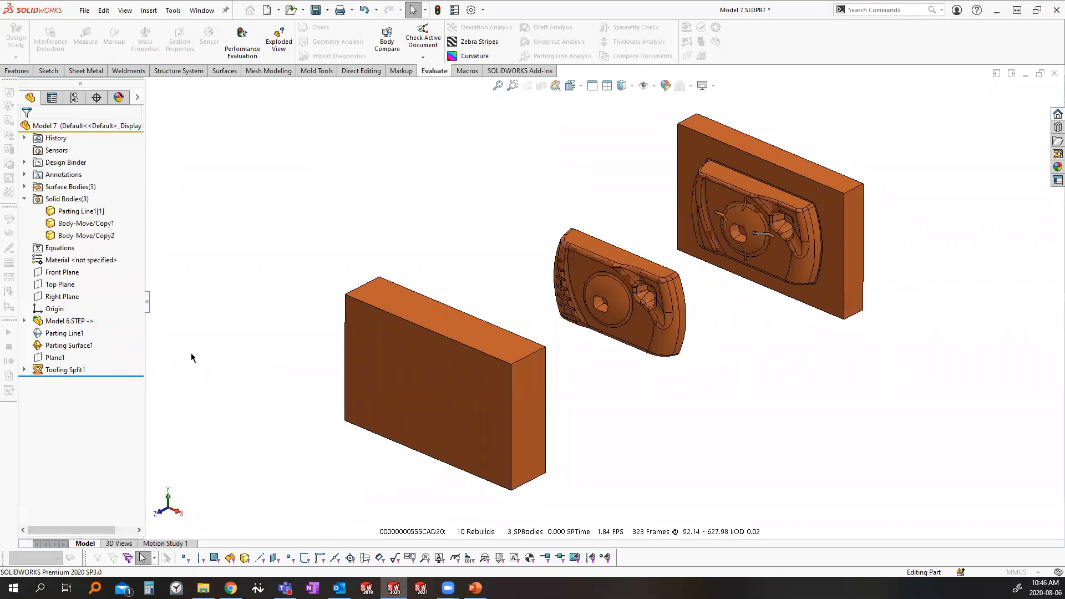
# Step: Edit the Model 6.STEP feature again and choose Model 6 - REV A.STEP as its source file
pyautogui.rightClick(70, 324)
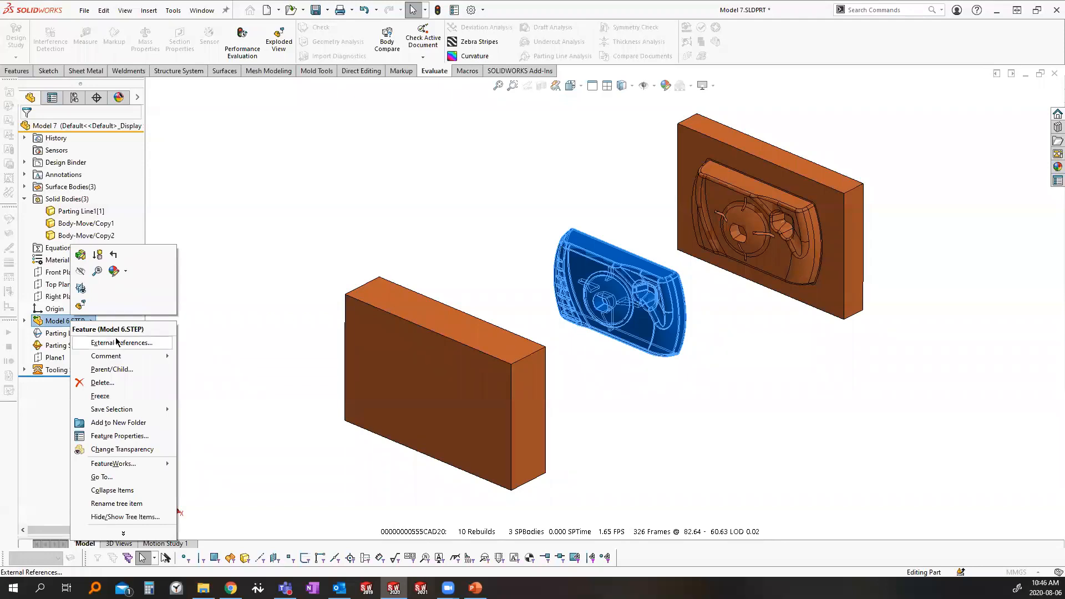
pyautogui.click(108, 276)
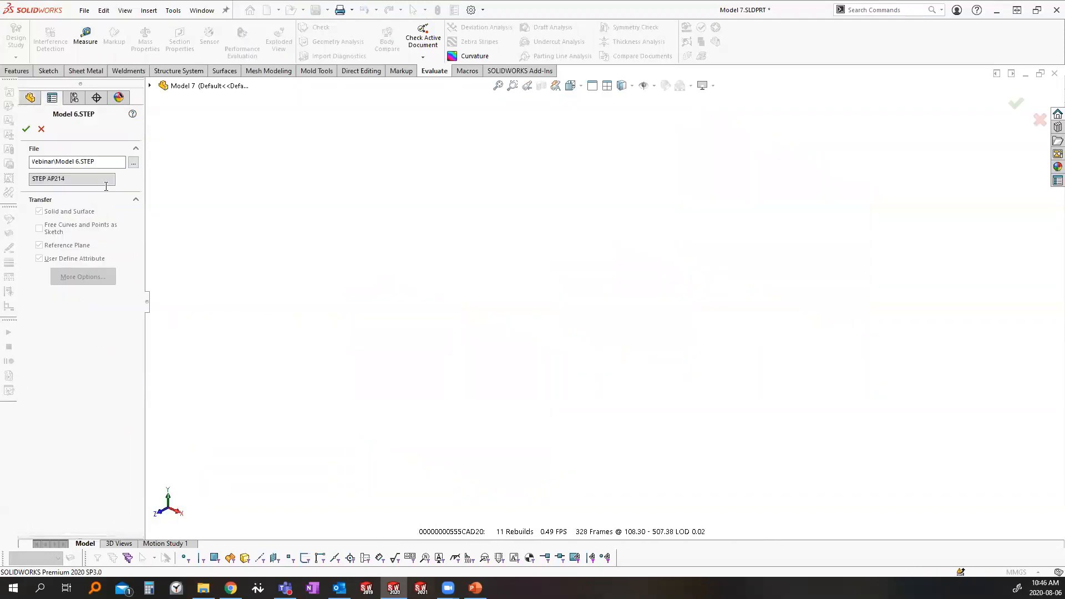
pyautogui.click(99, 165)
pyautogui.moveTo(97, 166); pyautogui.dragTo(123, 162)
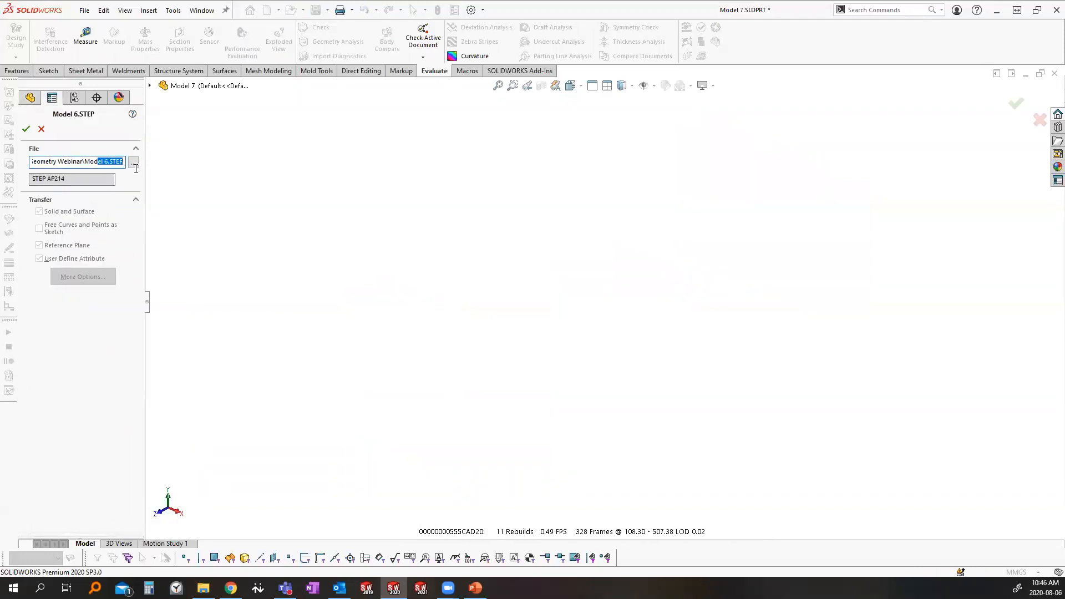
pyautogui.click(134, 163)
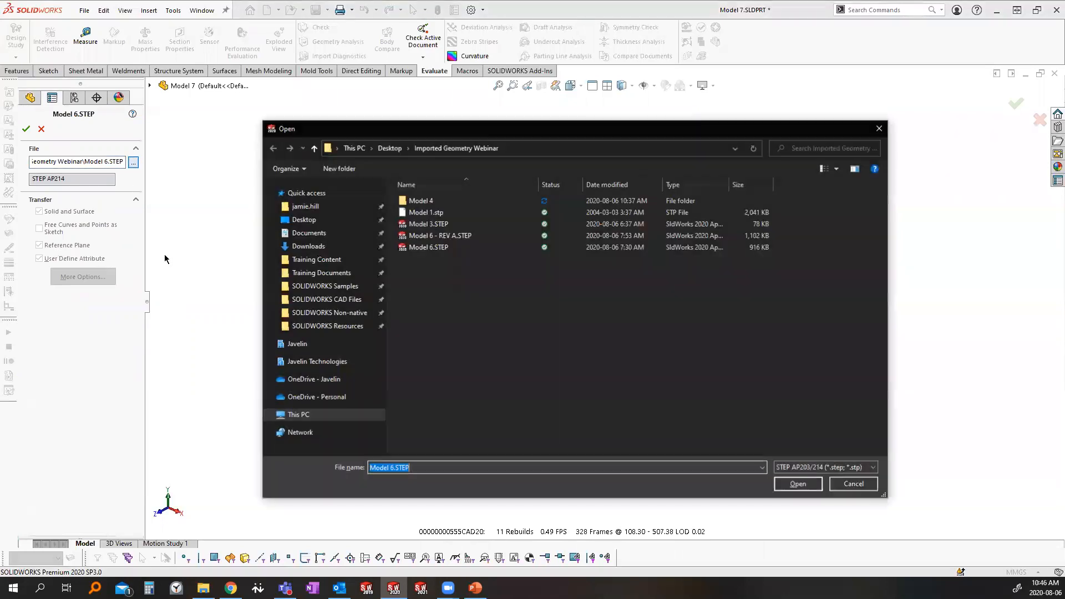
pyautogui.click(442, 238)
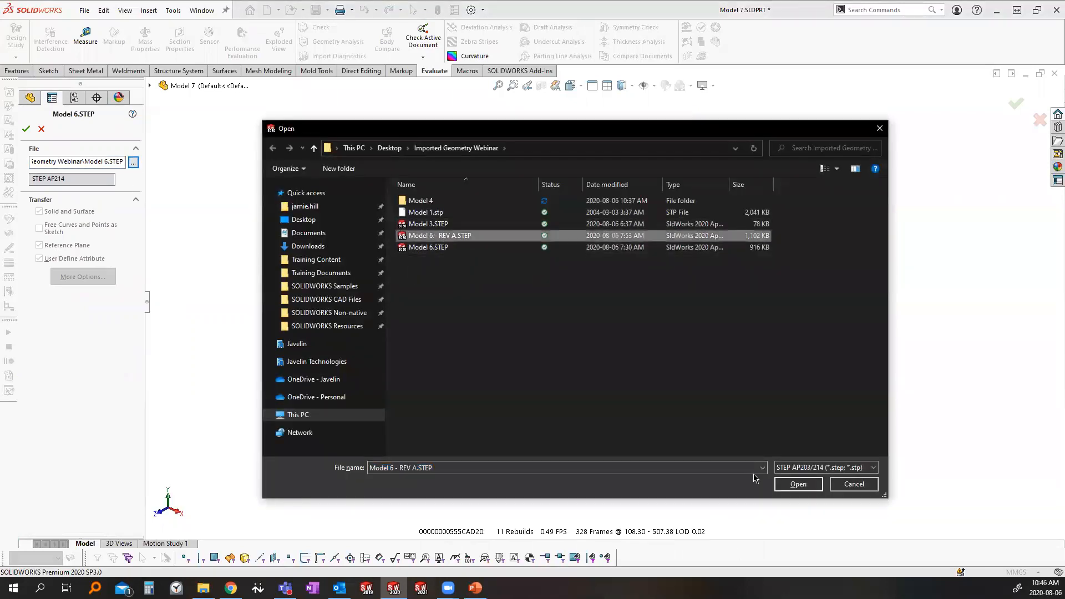
pyautogui.click(798, 484)
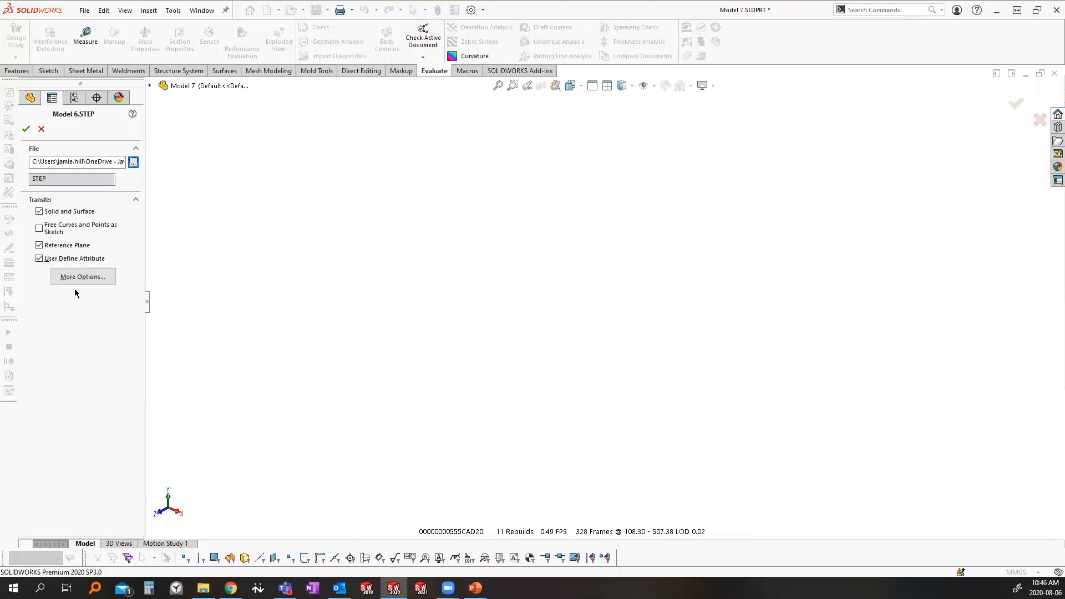
# Step: Enable 3D Interconnect in the general import options for the feature being edited
pyautogui.click(49, 231)
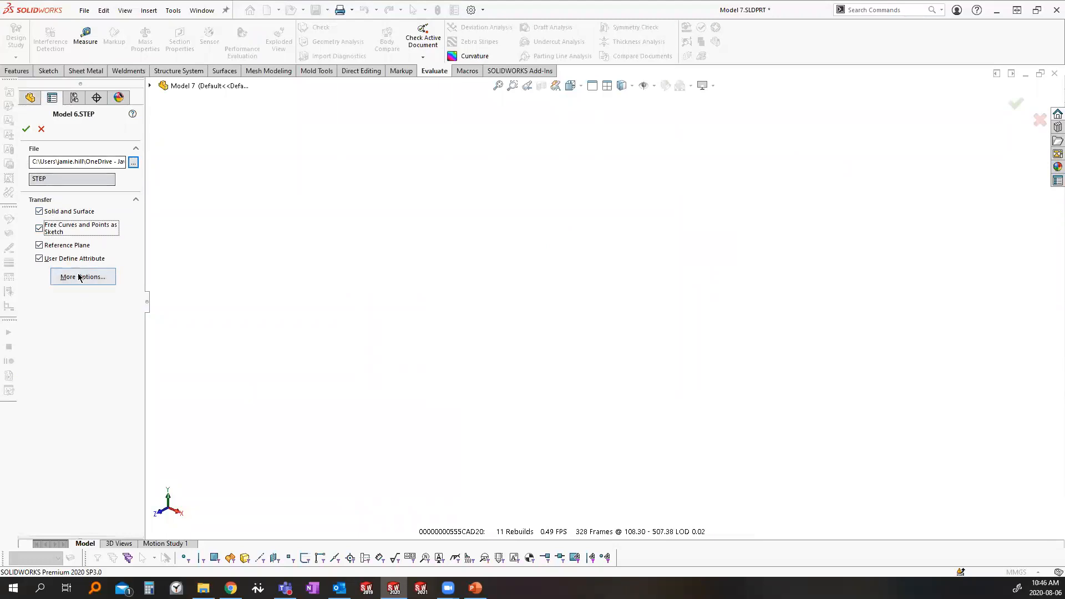
pyautogui.click(78, 277)
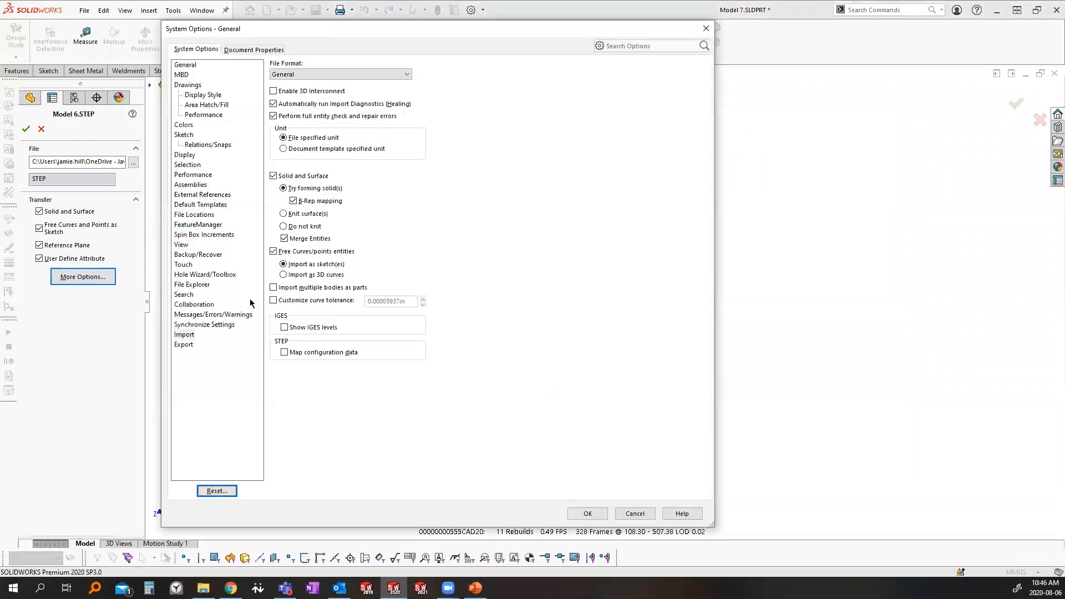
pyautogui.click(183, 336)
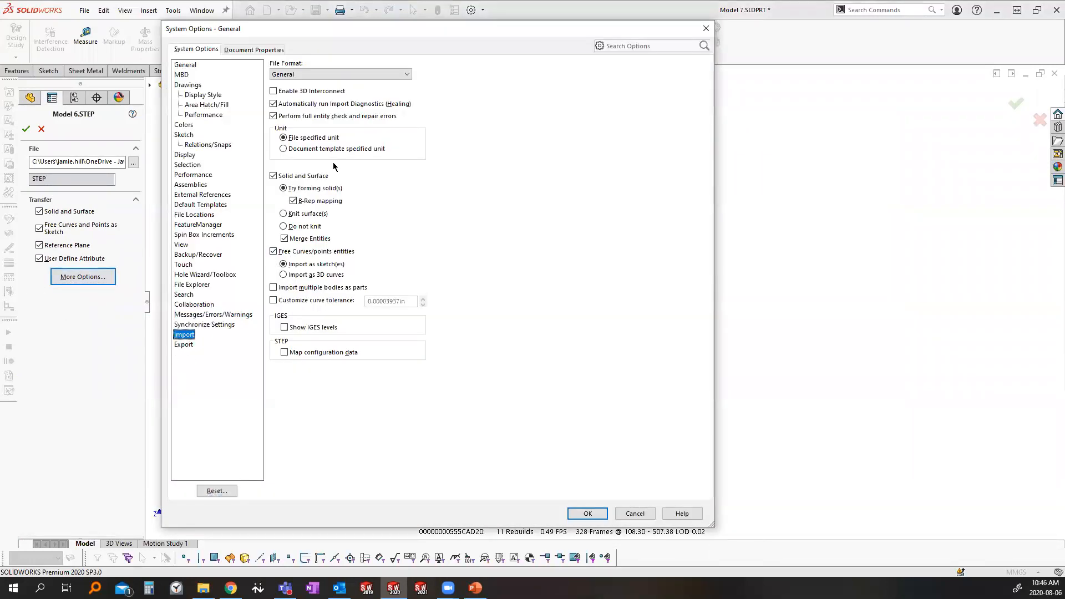
pyautogui.click(337, 75)
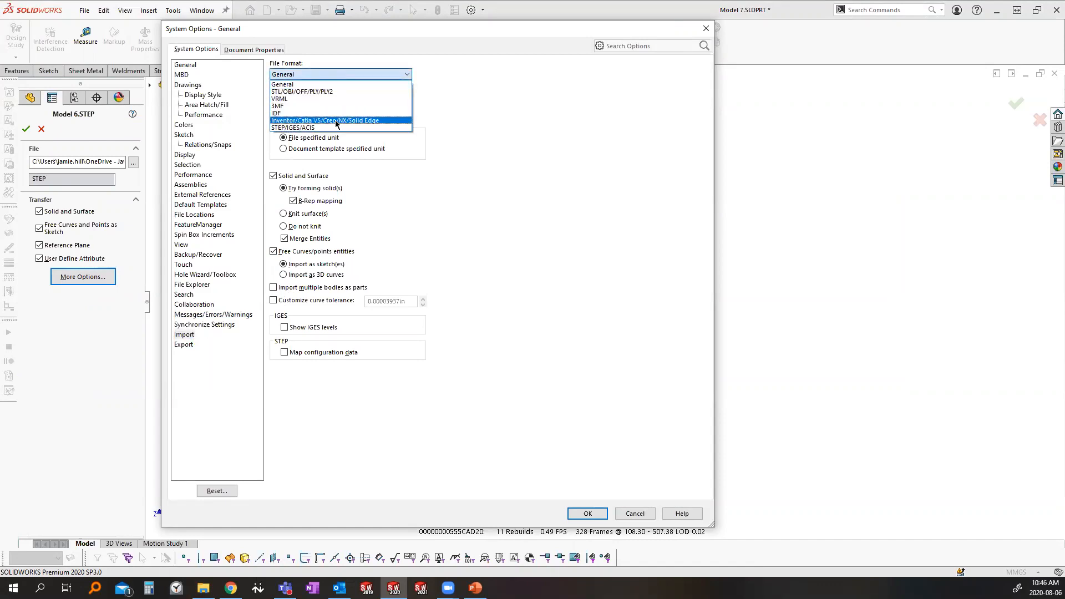
pyautogui.click(368, 139)
pyautogui.click(291, 92)
pyautogui.click(587, 513)
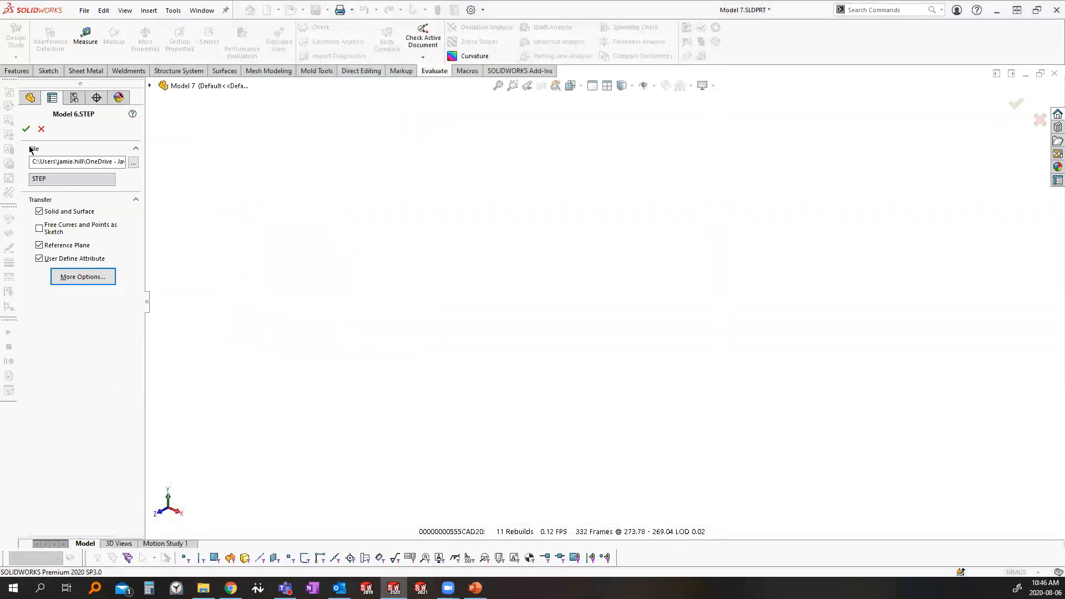
# Step: Check that the file path ends in Model 6 - REV A.STEP and apply the re-import, accepting possible downstream failures
pyautogui.moveTo(98, 166); pyautogui.dragTo(187, 175)
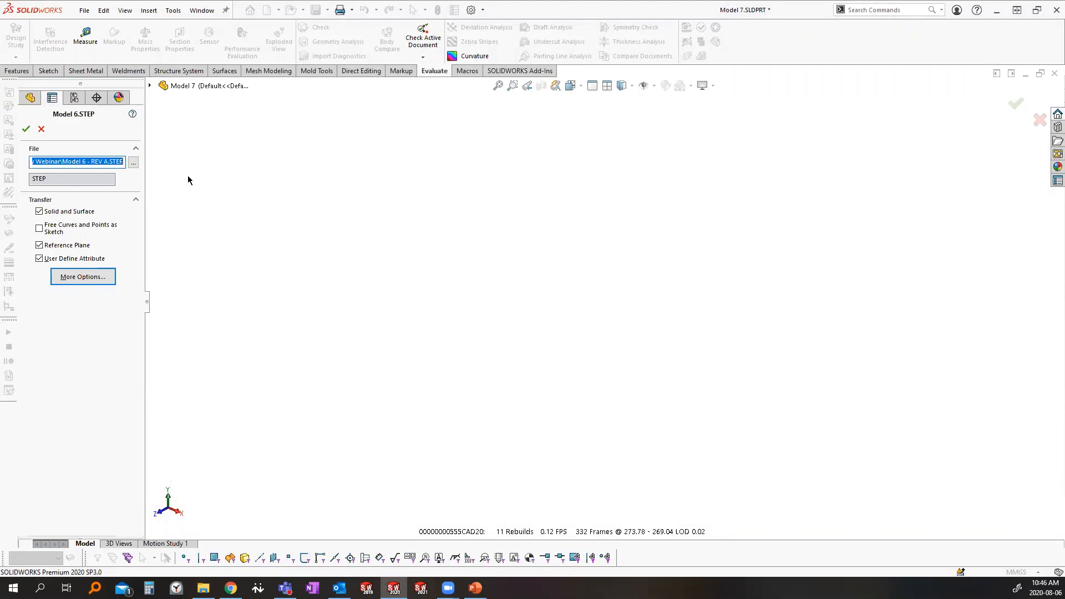
pyautogui.click(25, 129)
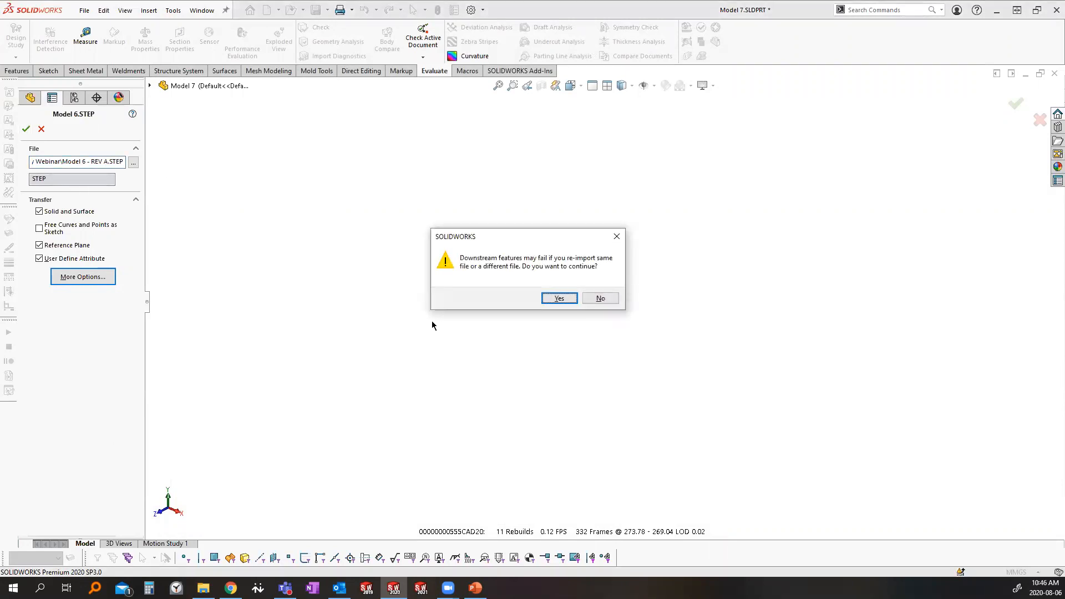
pyautogui.click(556, 300)
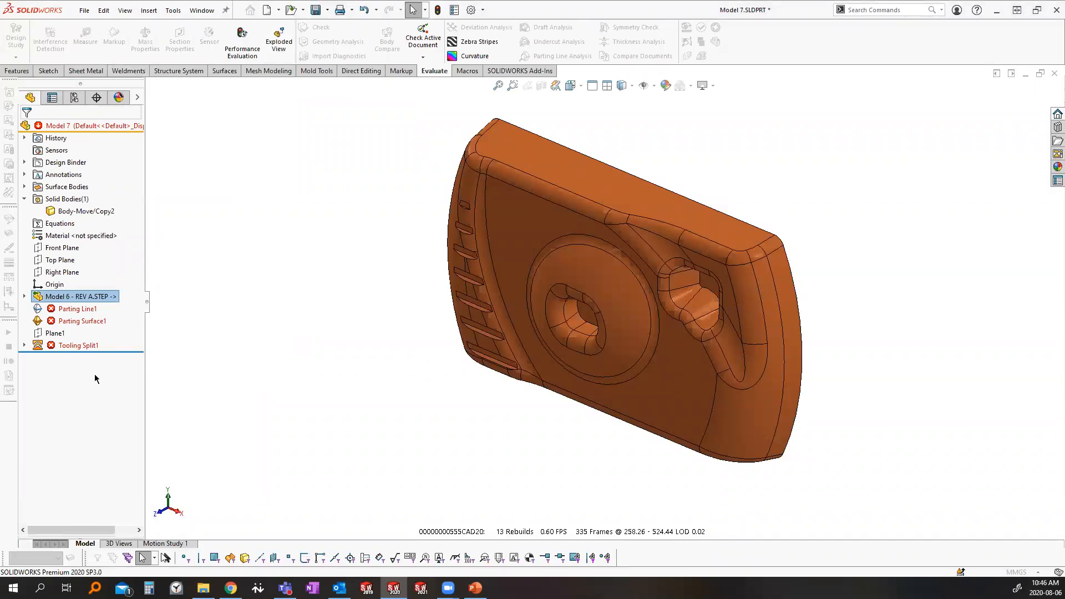
pyautogui.click(44, 310)
pyautogui.click(304, 349)
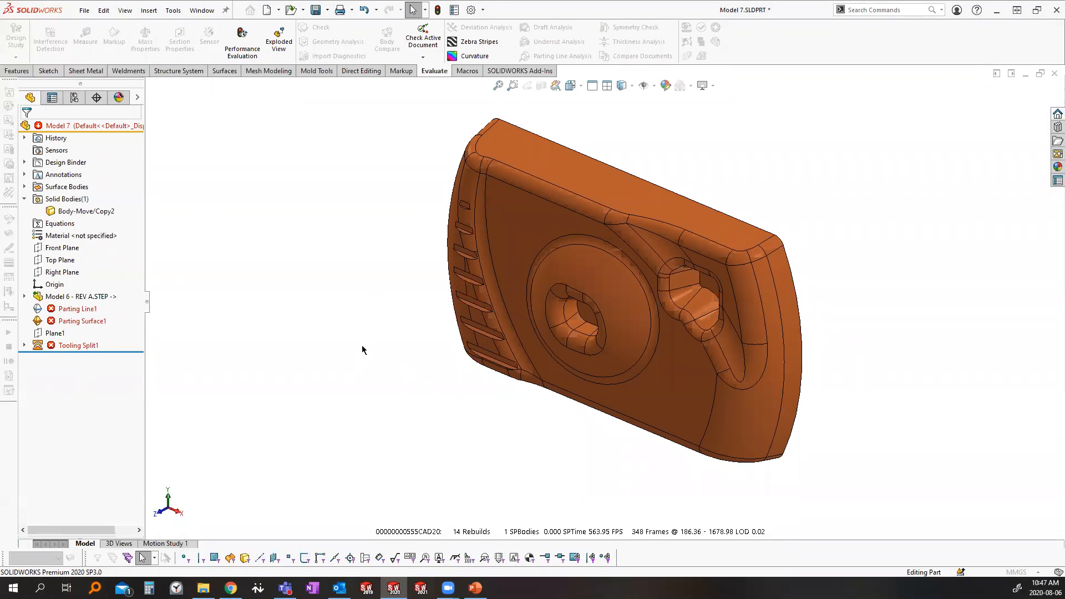
# Step: Switch to the PowerPoint slide show with the 3D Interconnect slide
pyautogui.click(476, 588)
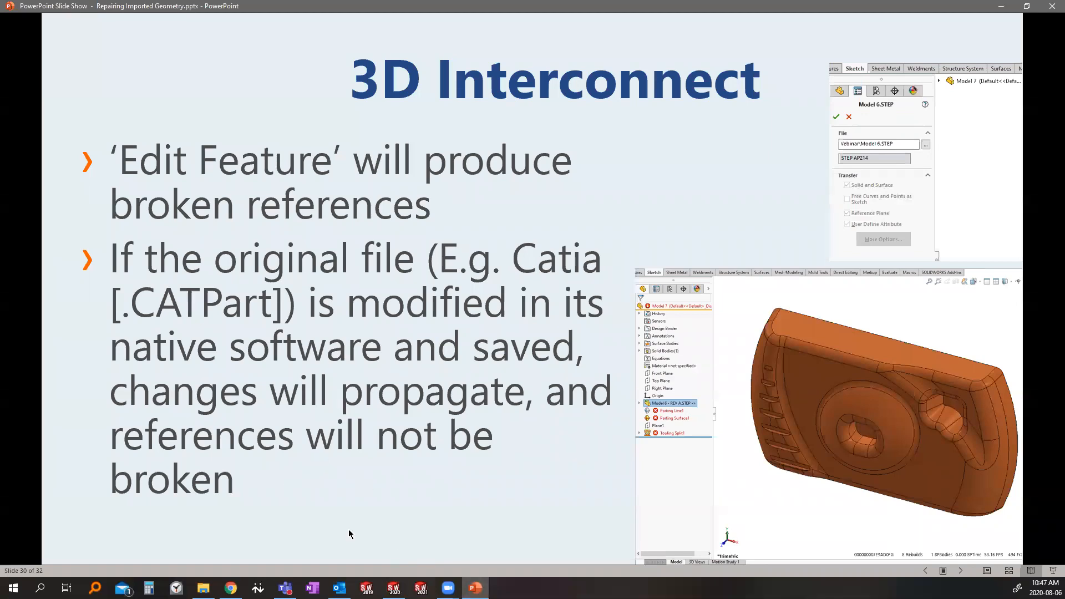